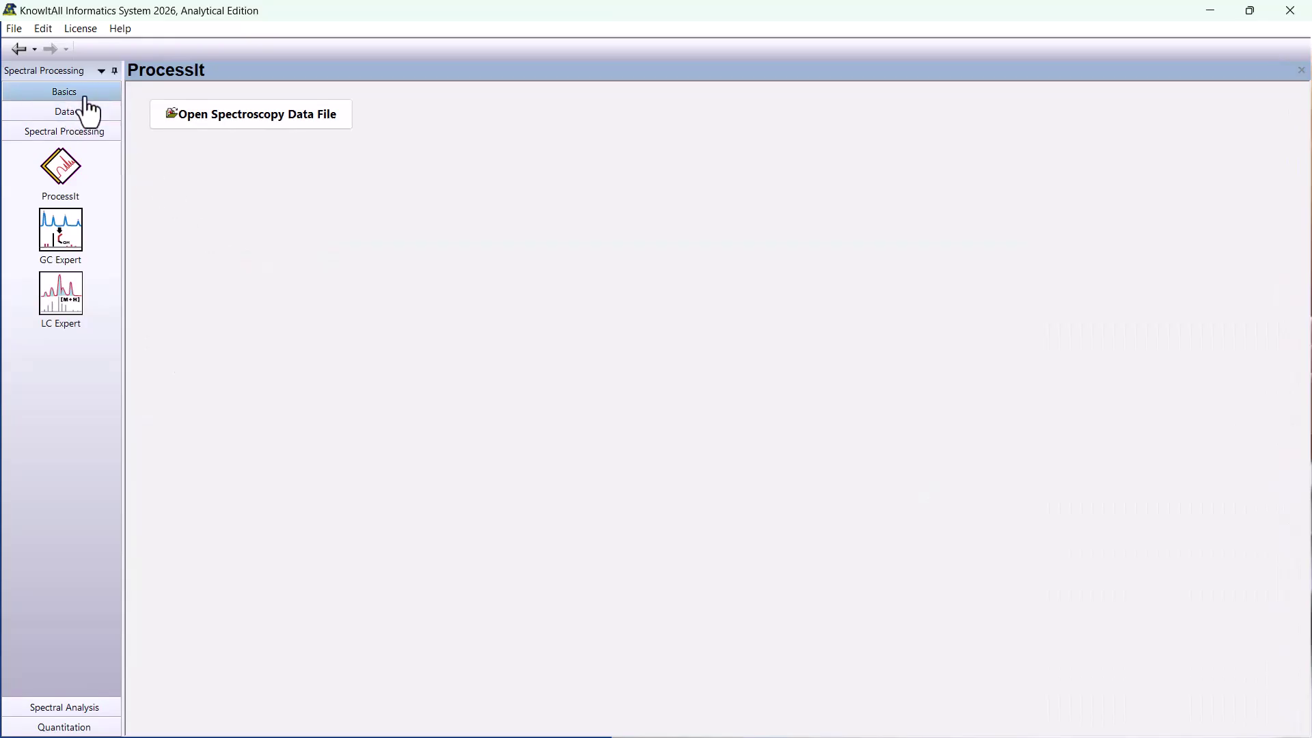
{"action": "left_click", "coordinate": [85, 96]}
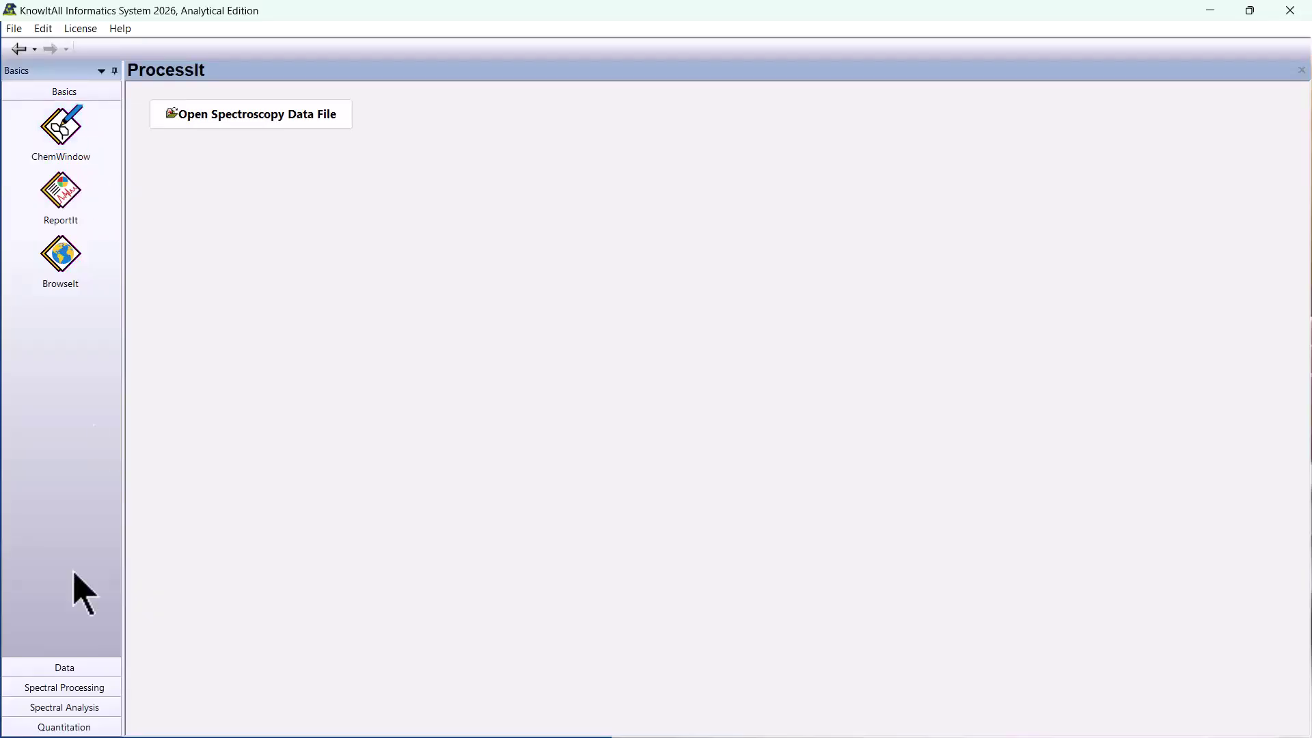
{"action": "left_click", "coordinate": [79, 672]}
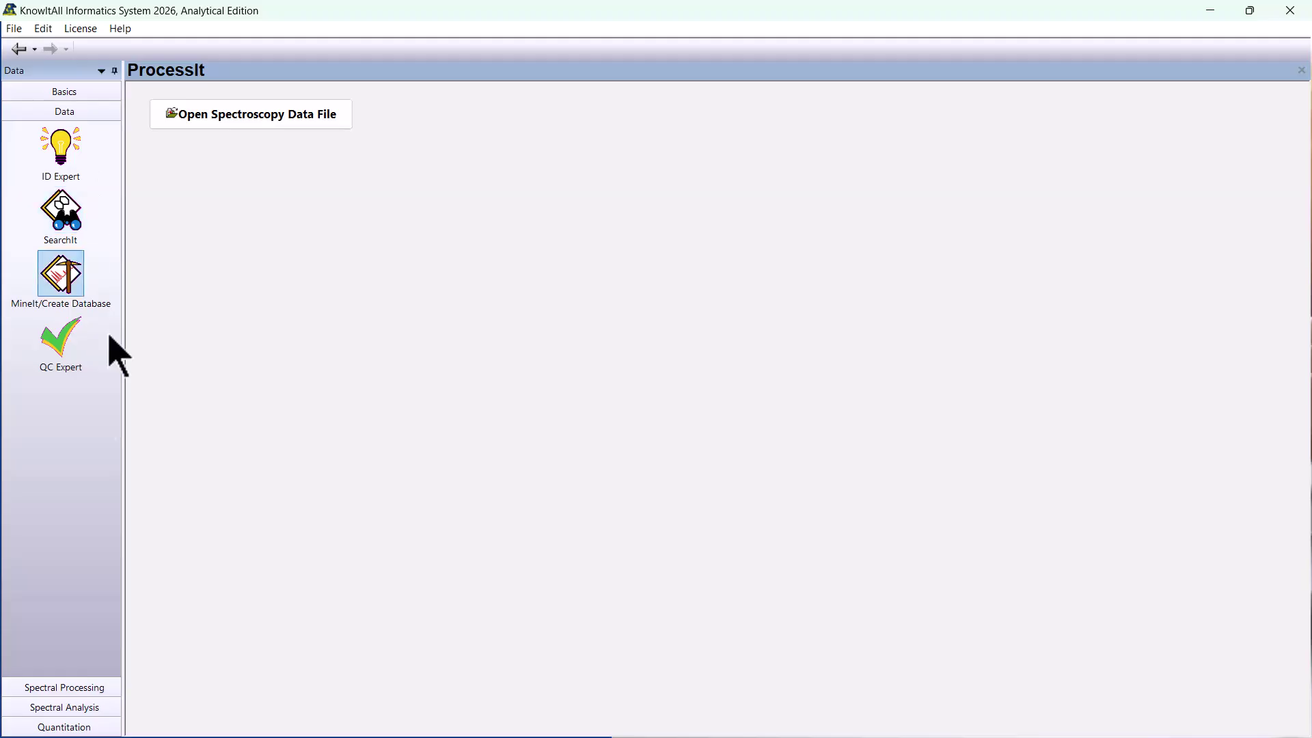
{"action": "left_click", "coordinate": [89, 692]}
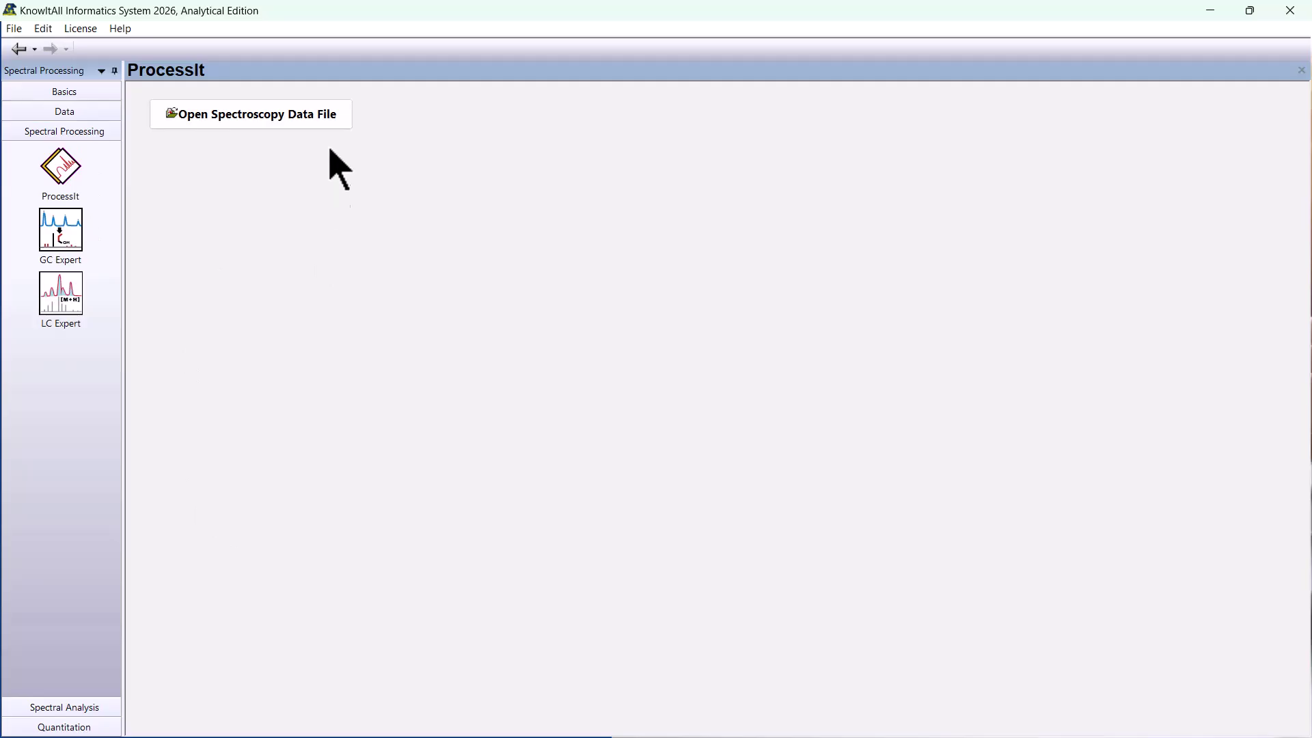
- Open the raw fid data file from the C14H10ClNO3 H1 folder in ProcessIt
{"action": "left_click", "coordinate": [319, 126]}
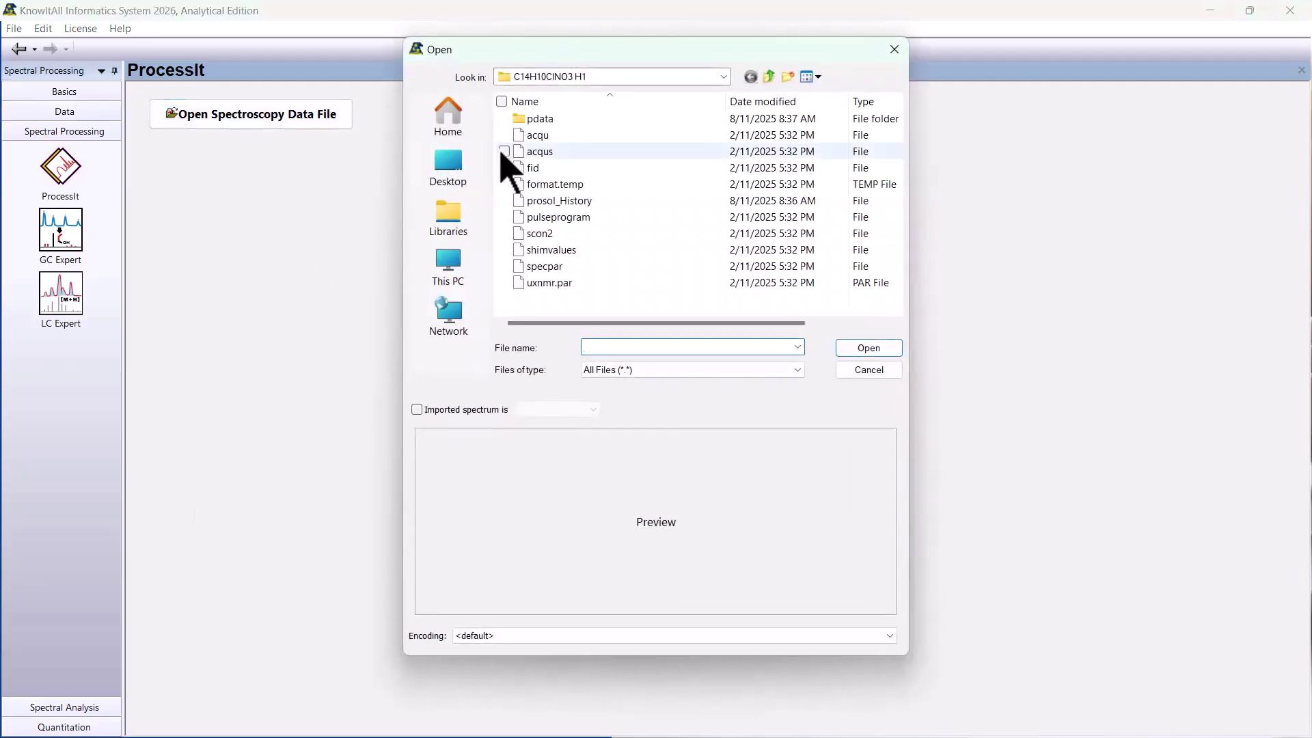
{"action": "left_click", "coordinate": [539, 169]}
{"action": "left_click", "coordinate": [846, 347]}
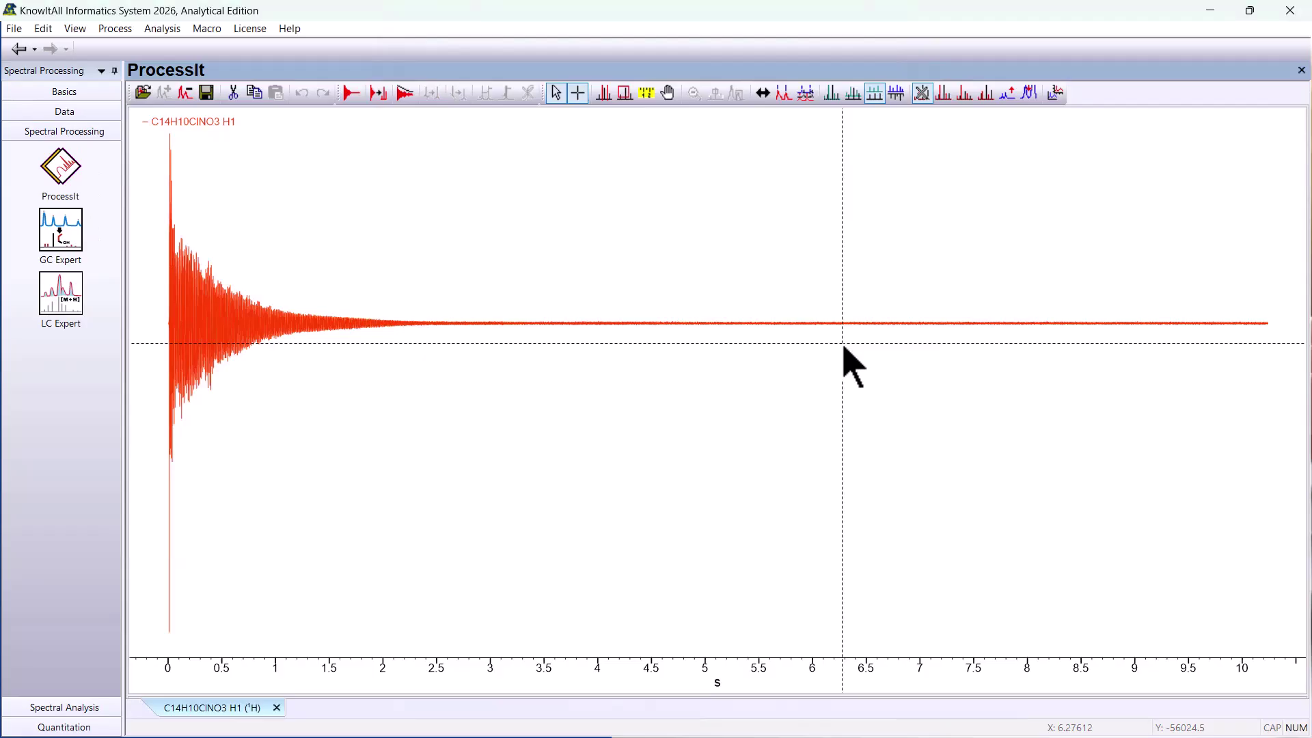
- Fourier transform the FID with default settings and phase-correct the resulting proton spectrum
{"action": "left_click", "coordinate": [379, 93]}
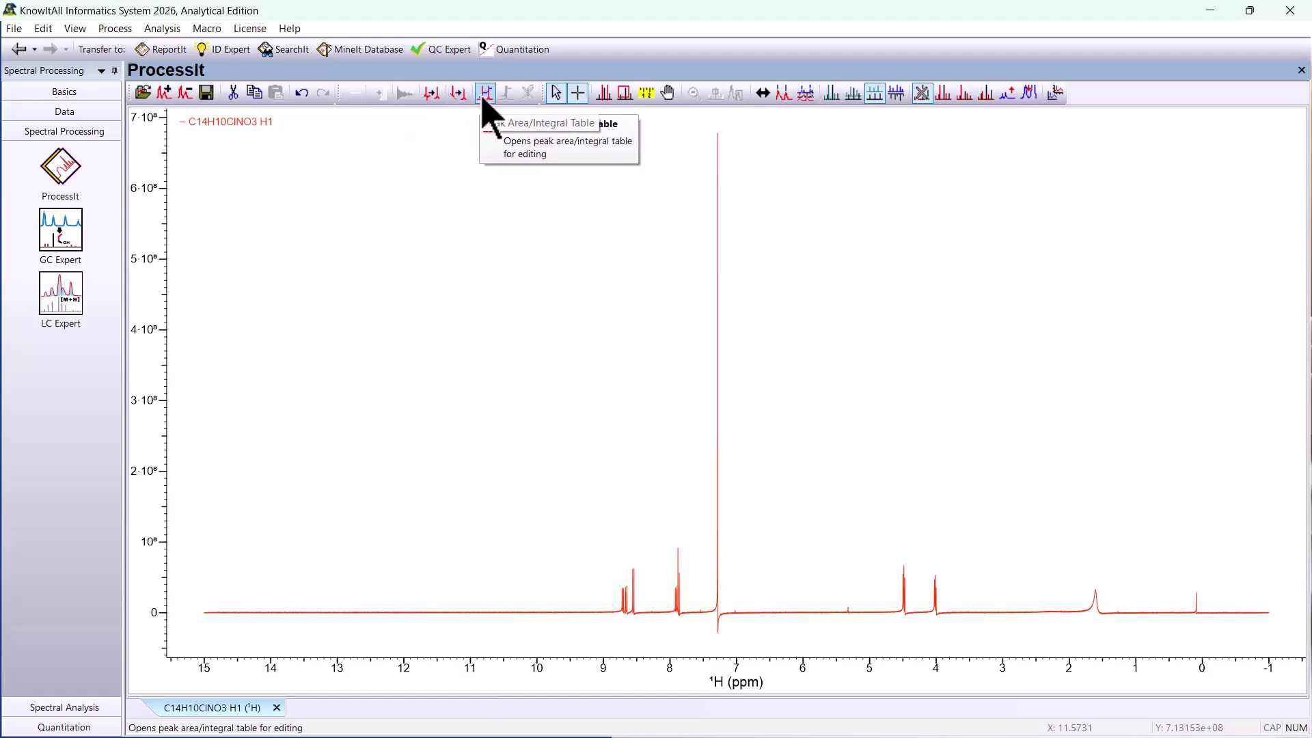
{"action": "left_click", "coordinate": [436, 100]}
{"action": "left_click", "coordinate": [728, 559]}
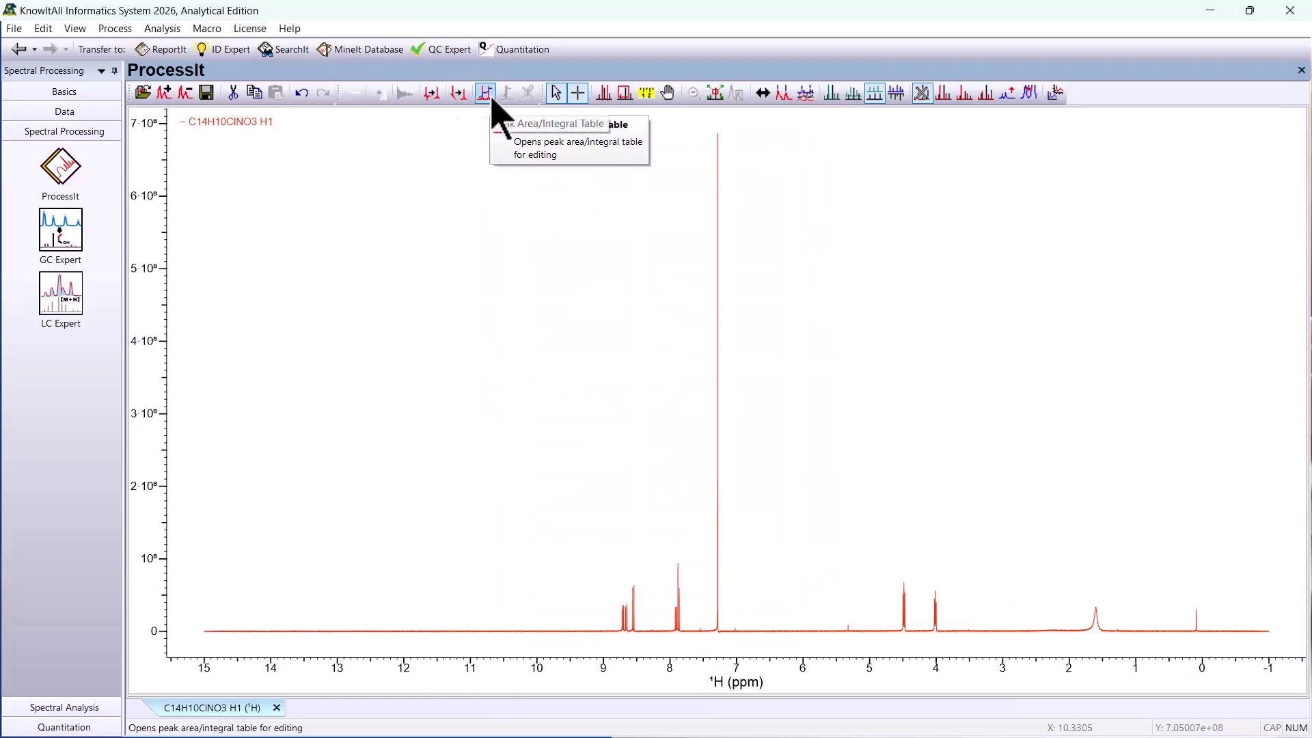
- Run automated peak picking on the spectrum with a minimum intensity of 4% and replace the existing peaks
{"action": "left_click", "coordinate": [114, 30]}
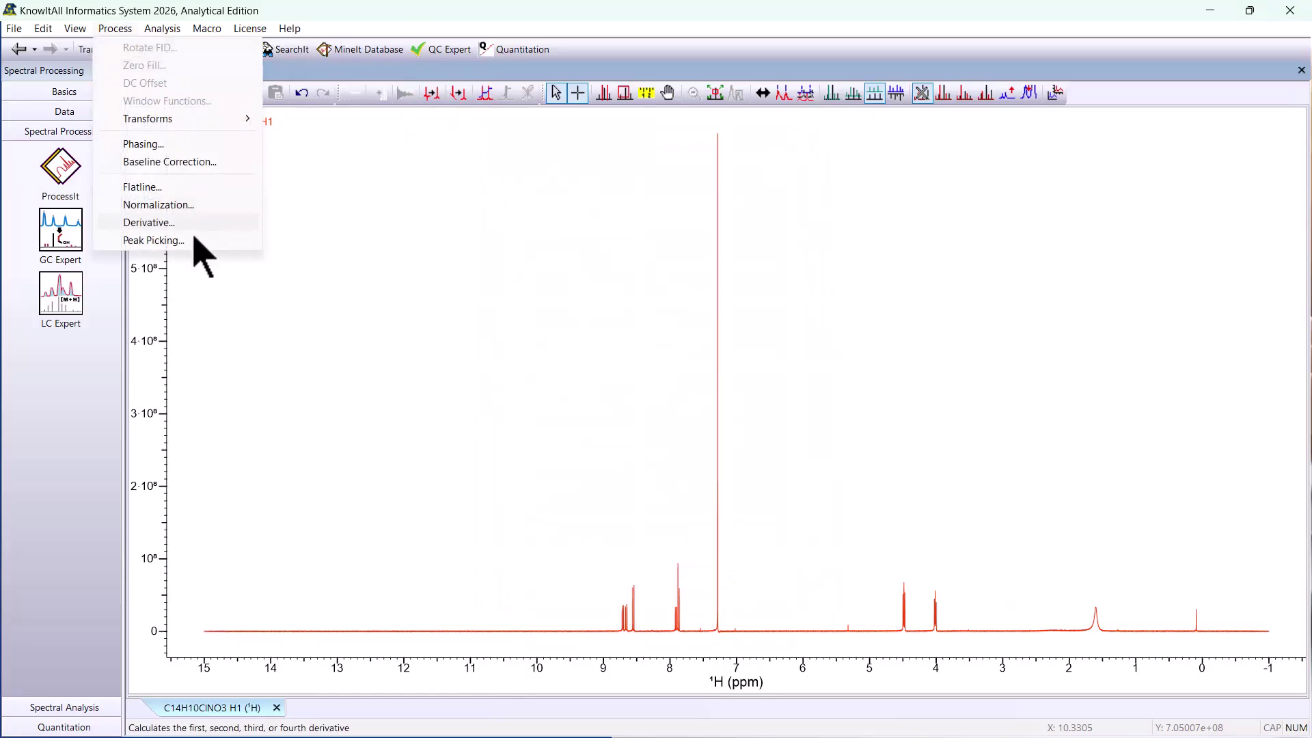
{"action": "left_click", "coordinate": [181, 239]}
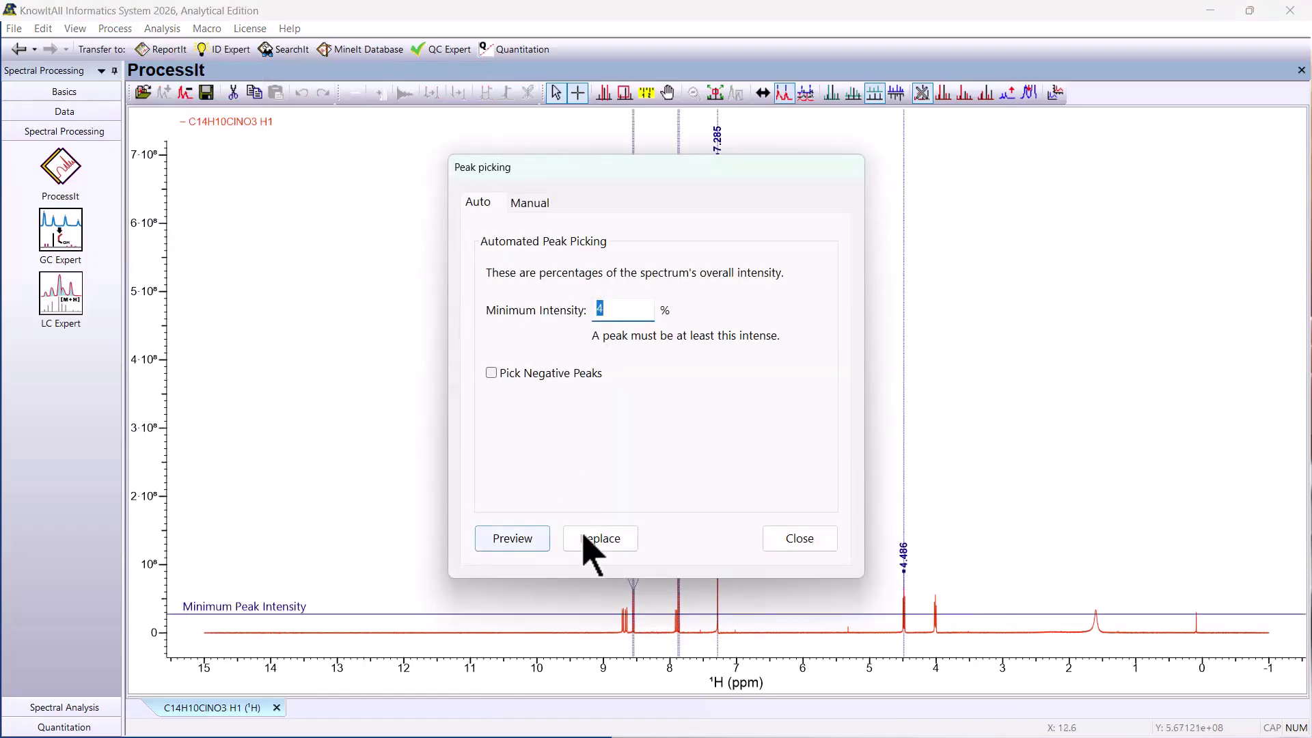
{"action": "left_click", "coordinate": [591, 540]}
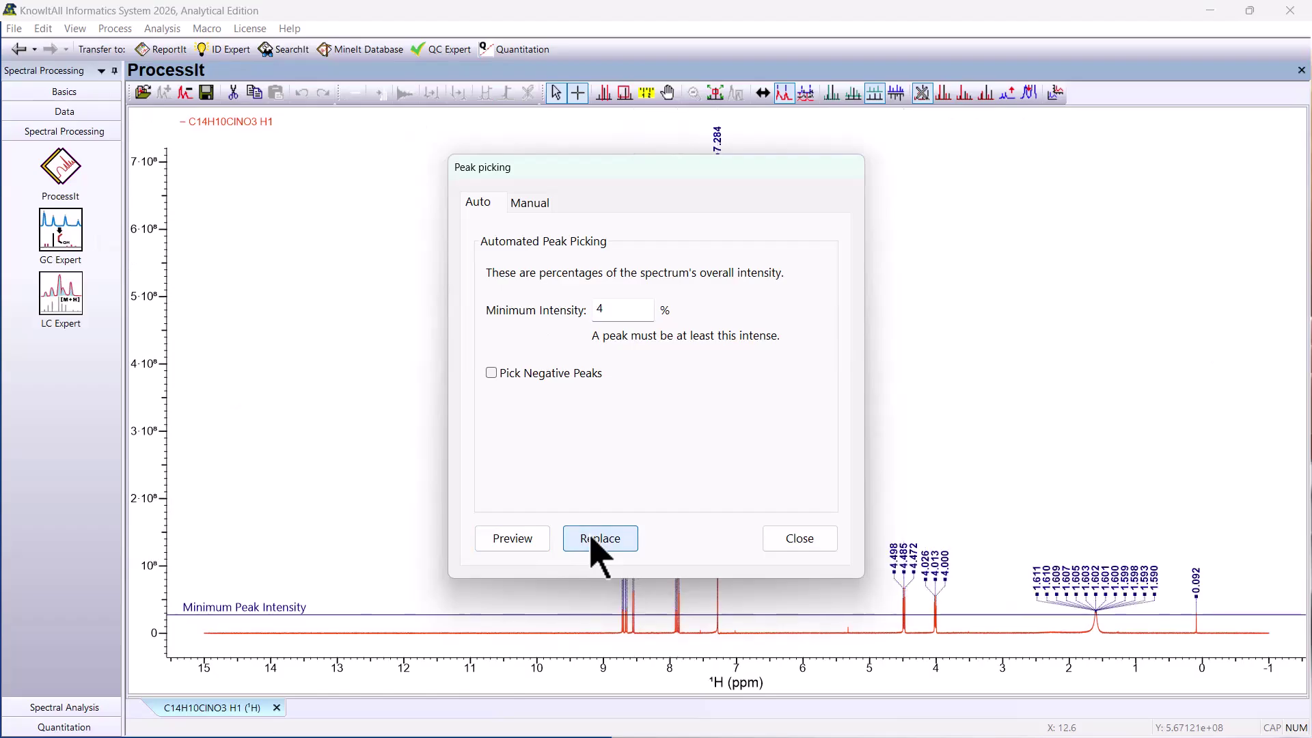
- Delete the picked peaks from 0.0917 through 1.610 ppm in the manual peak list and replace the spectrum's peaks
{"action": "left_click", "coordinate": [531, 204]}
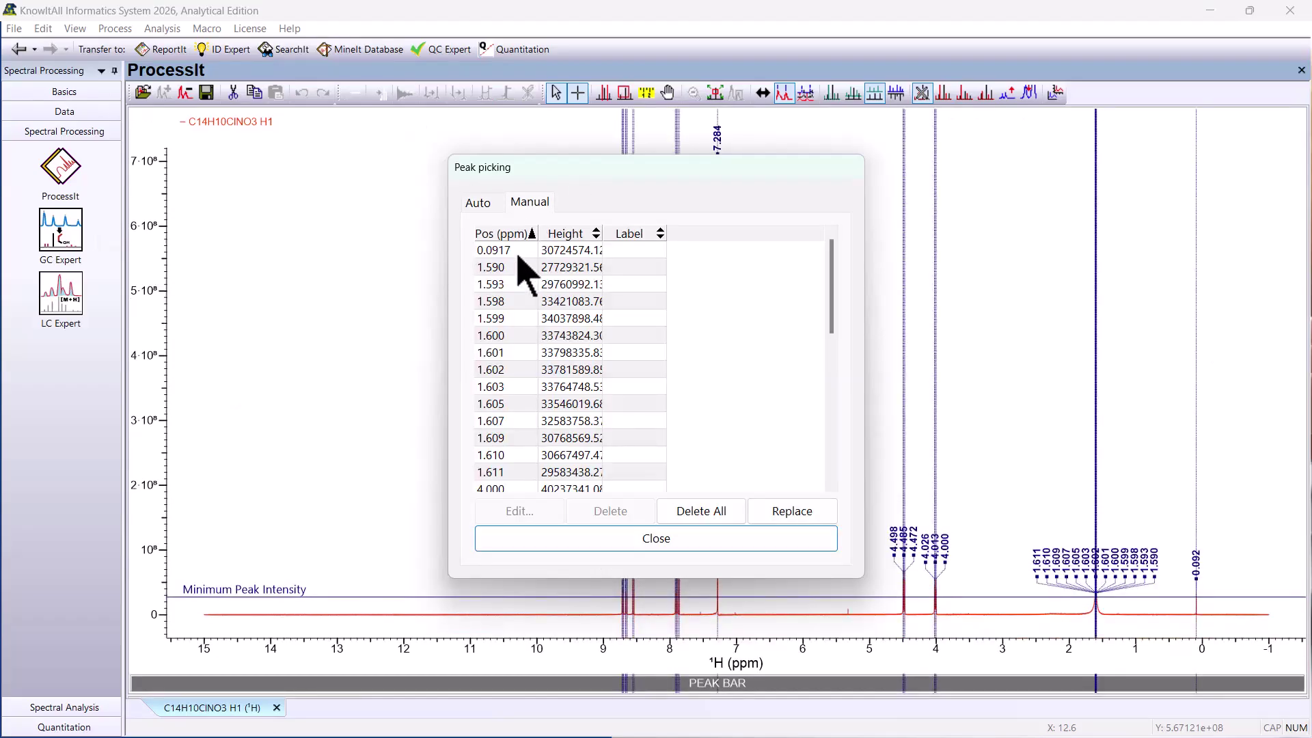
{"action": "left_click", "coordinate": [515, 251]}
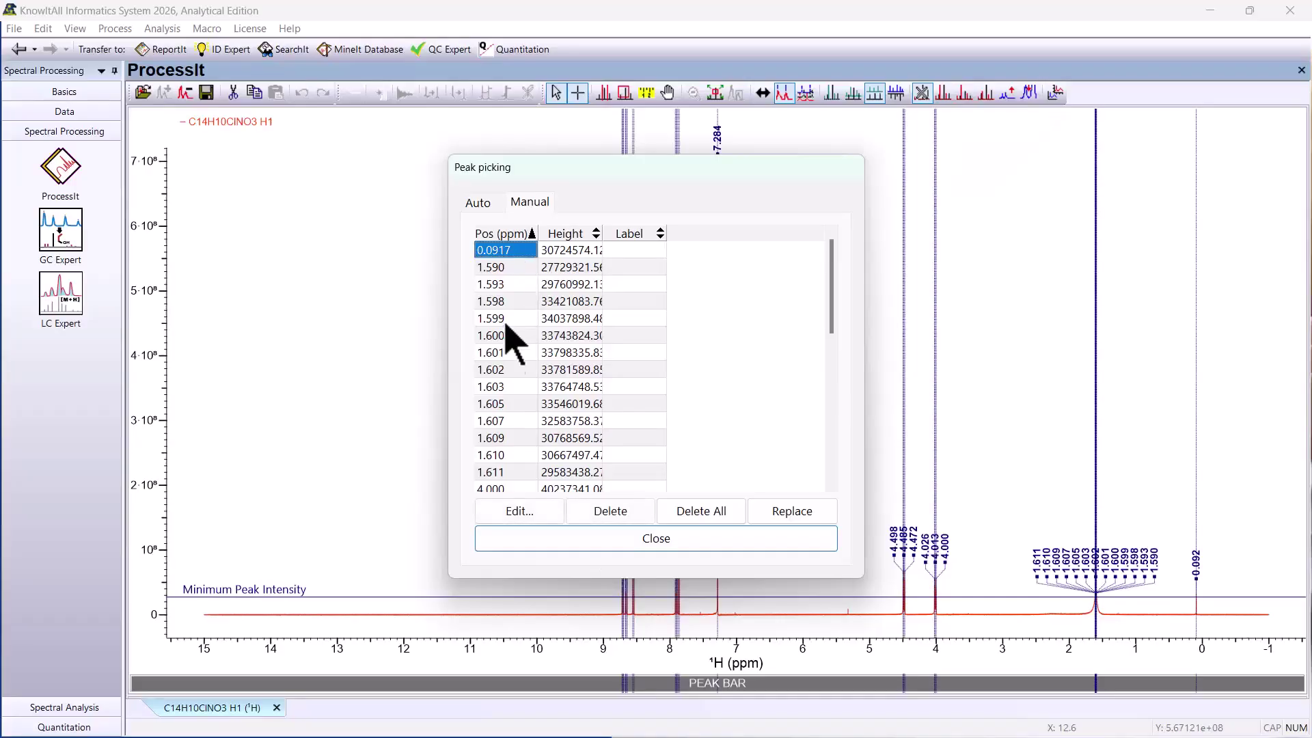
{"action": "left_click", "coordinate": [512, 456], "text": "shift"}
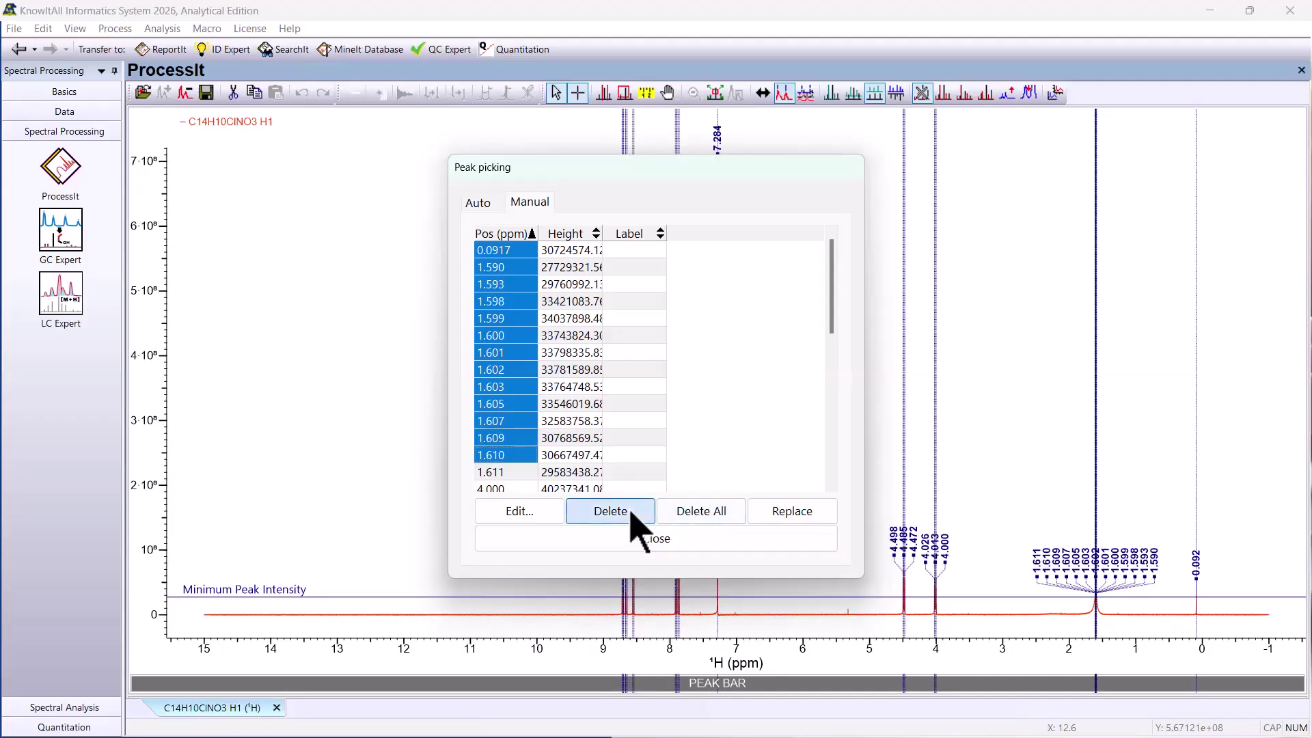
{"action": "left_click", "coordinate": [611, 514]}
{"action": "left_click", "coordinate": [801, 521]}
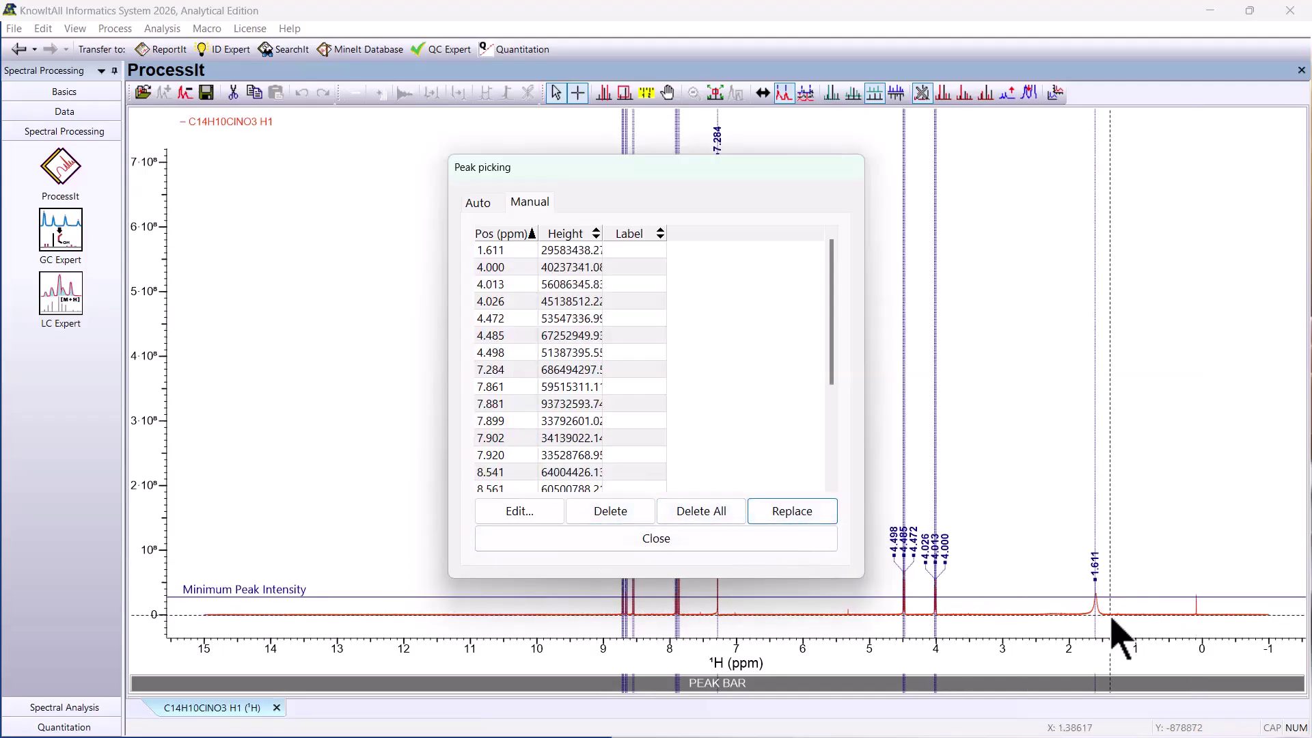
- Label the 1.611 ppm peak as -OH and finish peak picking
{"action": "double_click", "coordinate": [636, 251]}
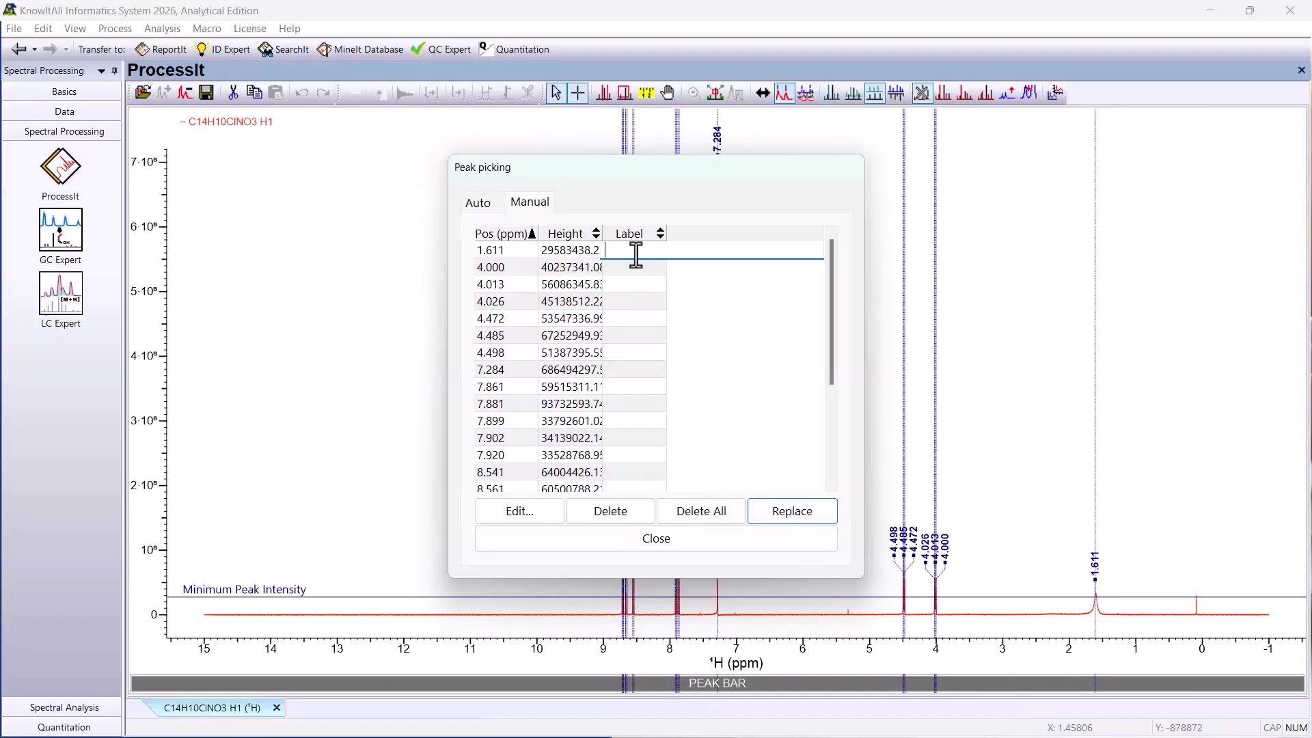
{"action": "type", "text": "-OH"}
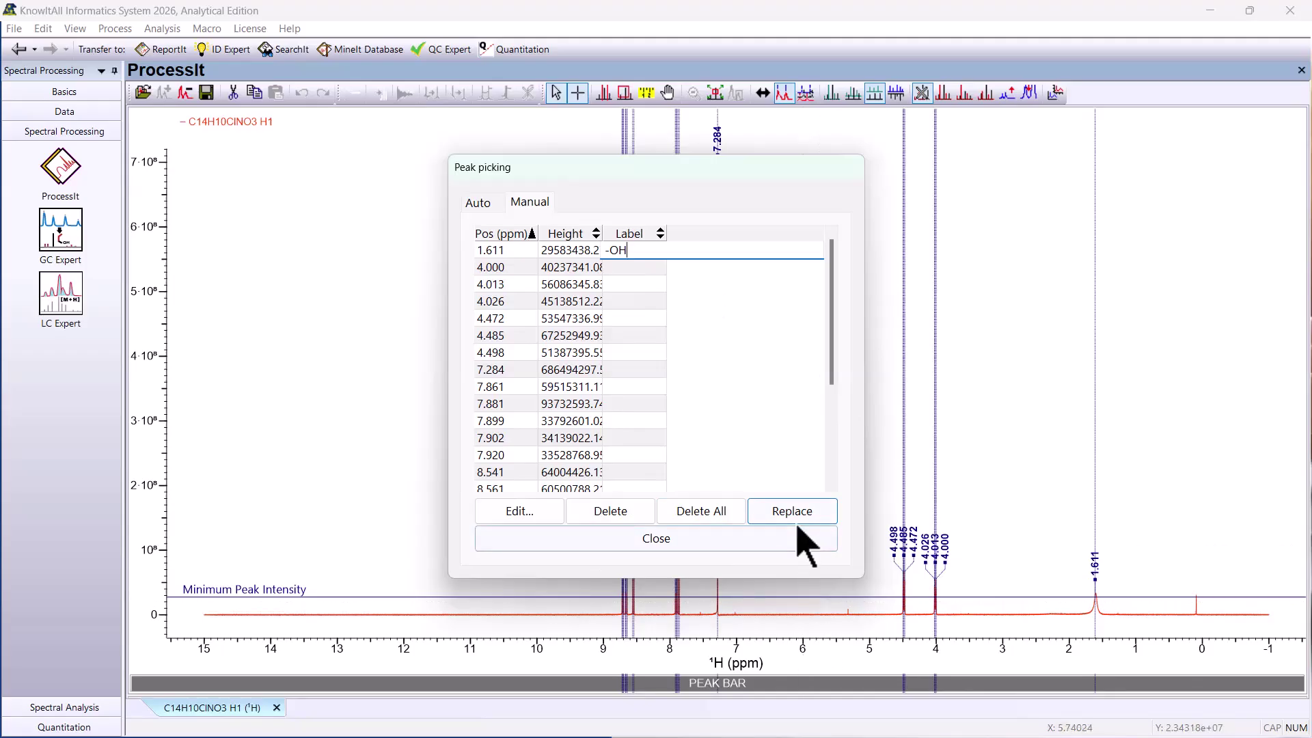
{"action": "key", "text": "Return"}
{"action": "left_click", "coordinate": [754, 545]}
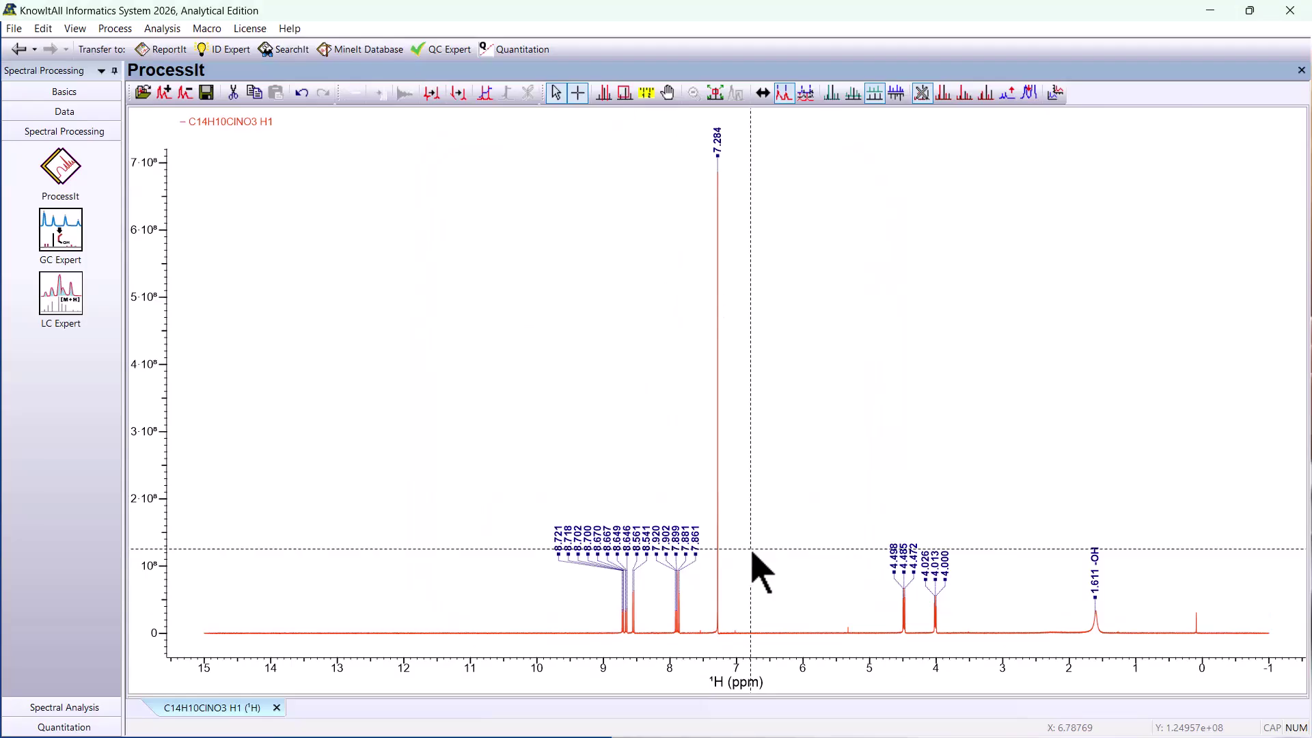
{"action": "left_click", "coordinate": [130, 28]}
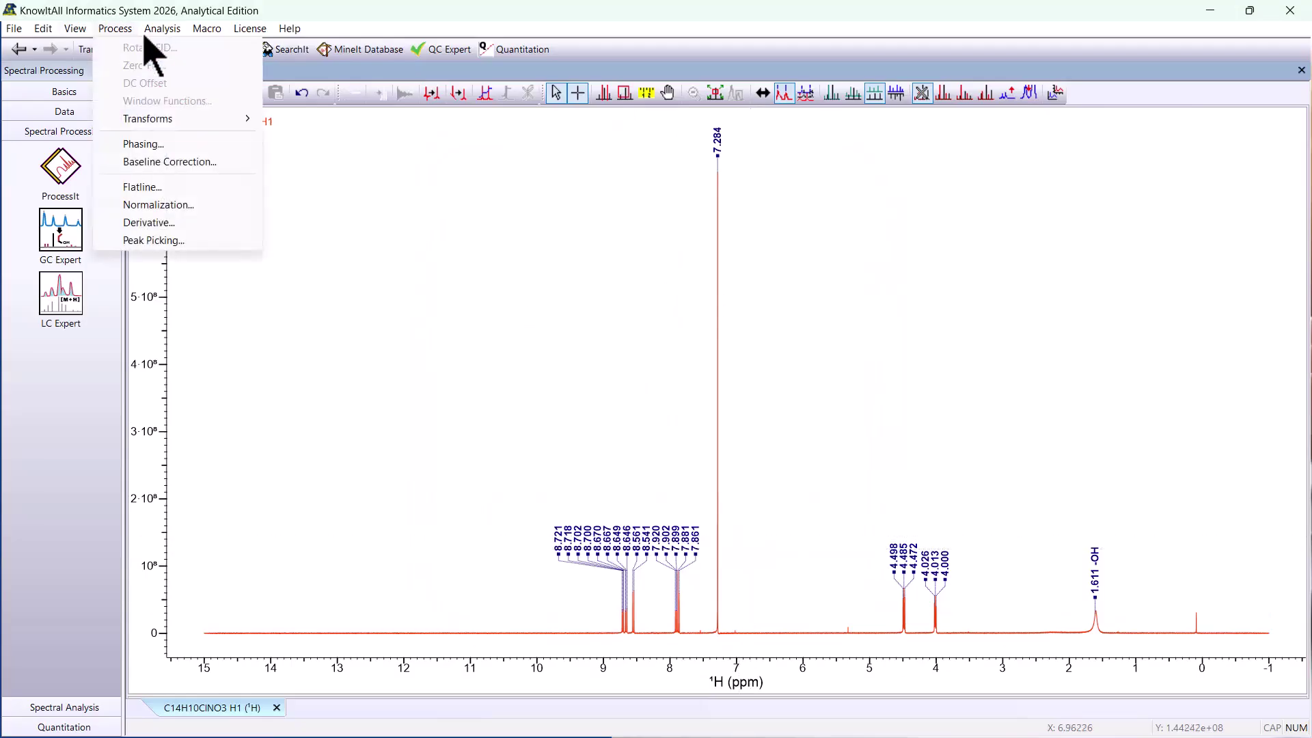
{"action": "mouse_move", "coordinate": [163, 31]}
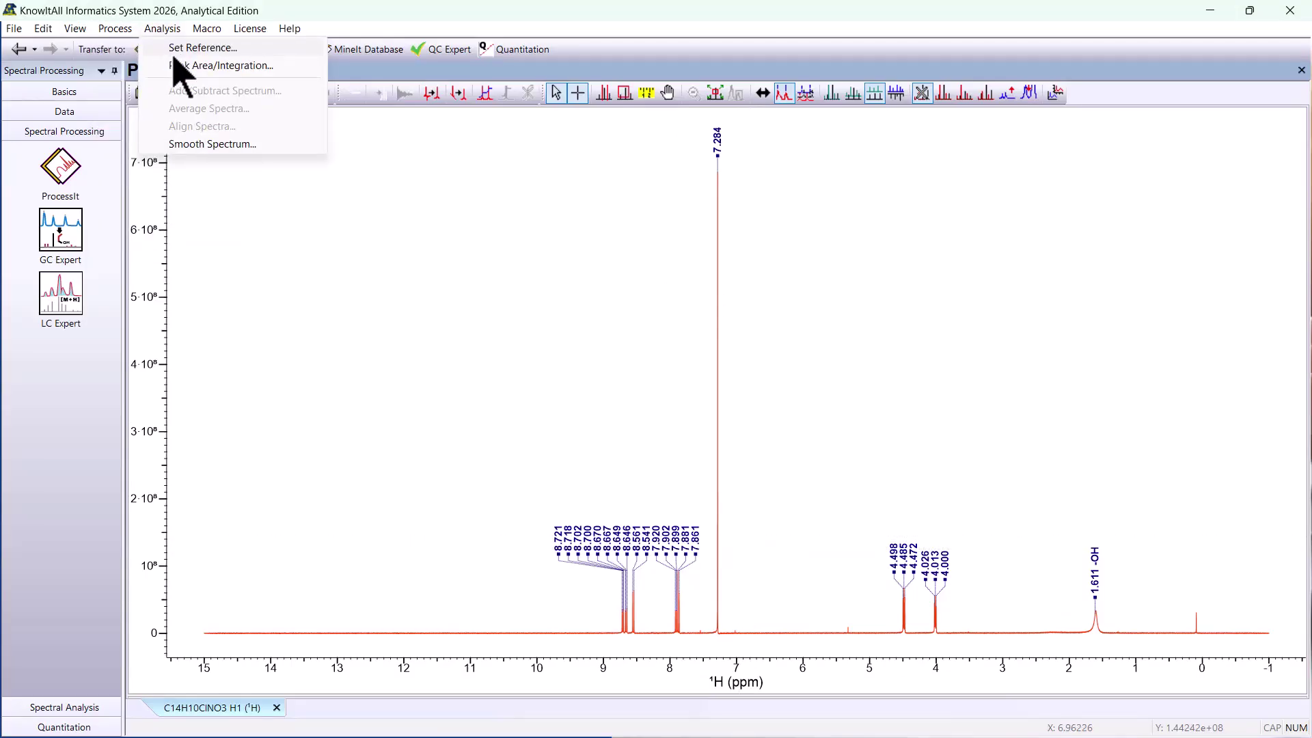
{"action": "mouse_move", "coordinate": [203, 36]}
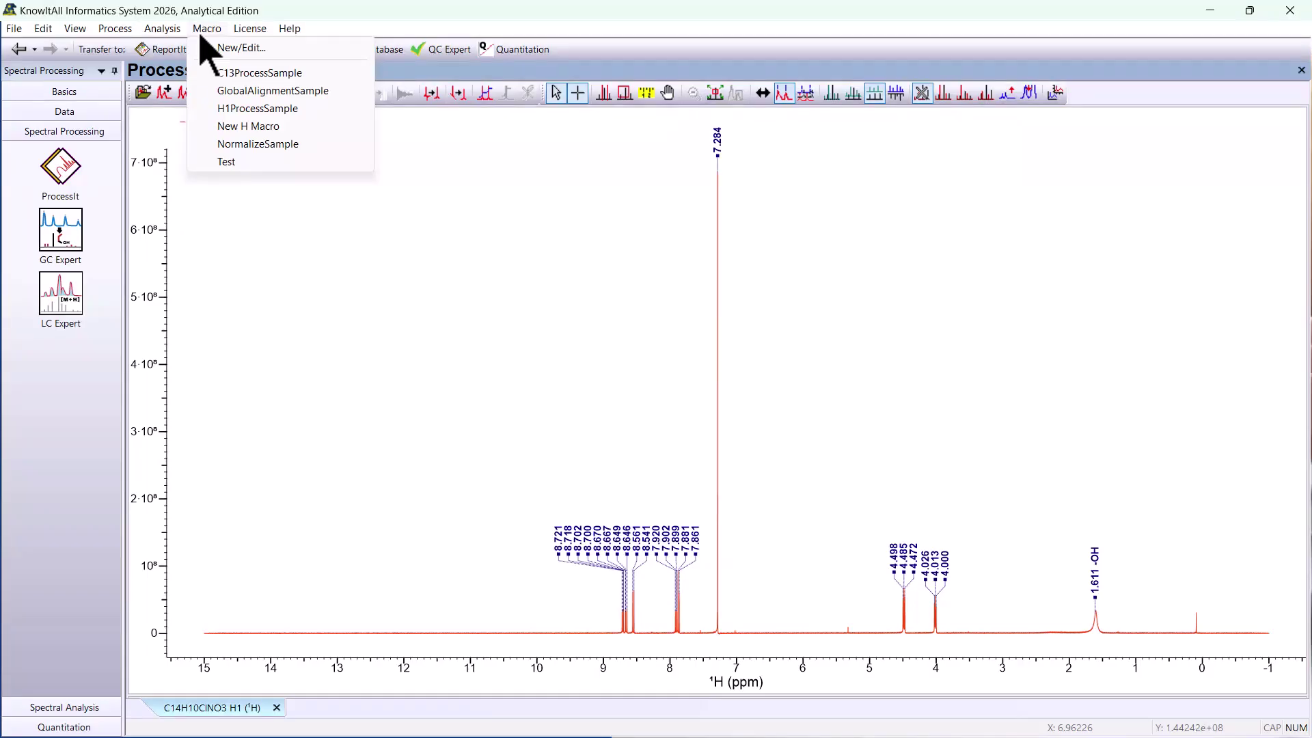
- Integrate the peak groups over about 7.97–7.76, 8.59–8.48 and 8.75–8.69 ppm in the spectrum
{"action": "left_click", "coordinate": [486, 96]}
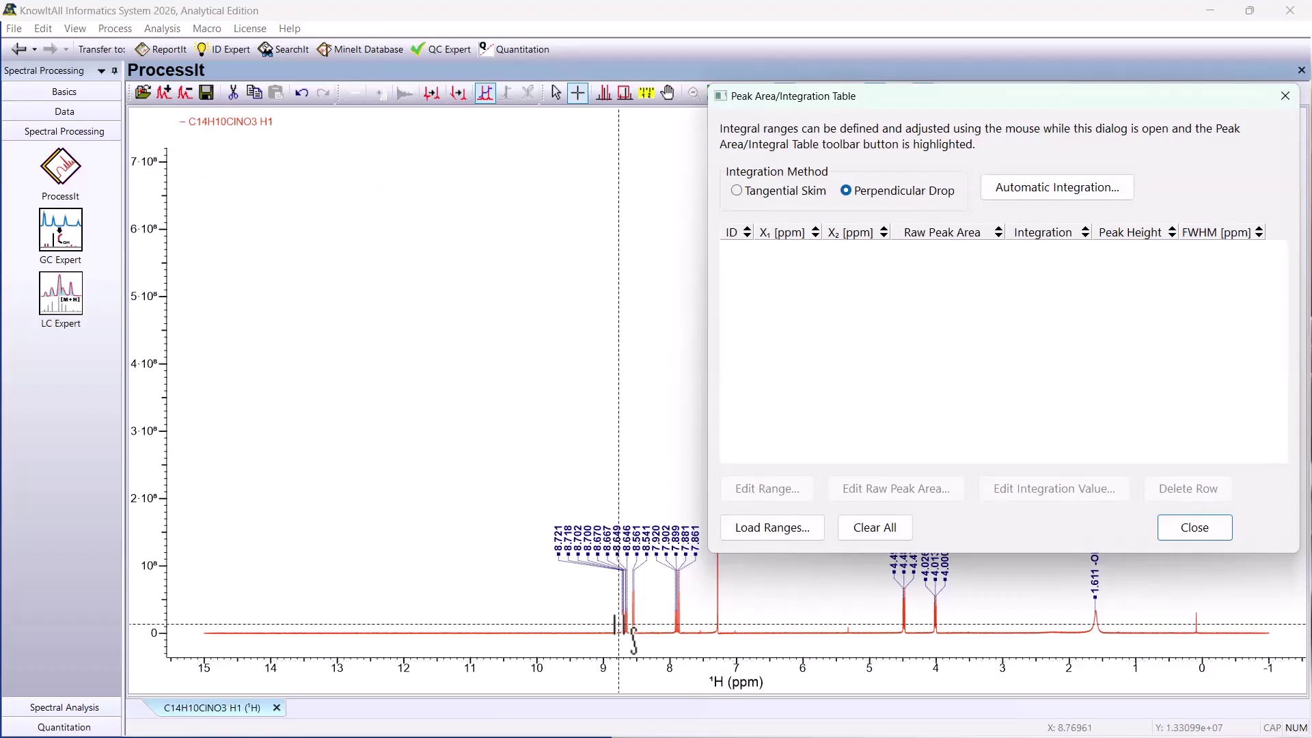
{"action": "mouse_move", "coordinate": [671, 623]}
{"action": "left_mouse_down"}
{"action": "mouse_move", "coordinate": [685, 623]}
{"action": "mouse_move", "coordinate": [638, 623]}
{"action": "left_mouse_up"}
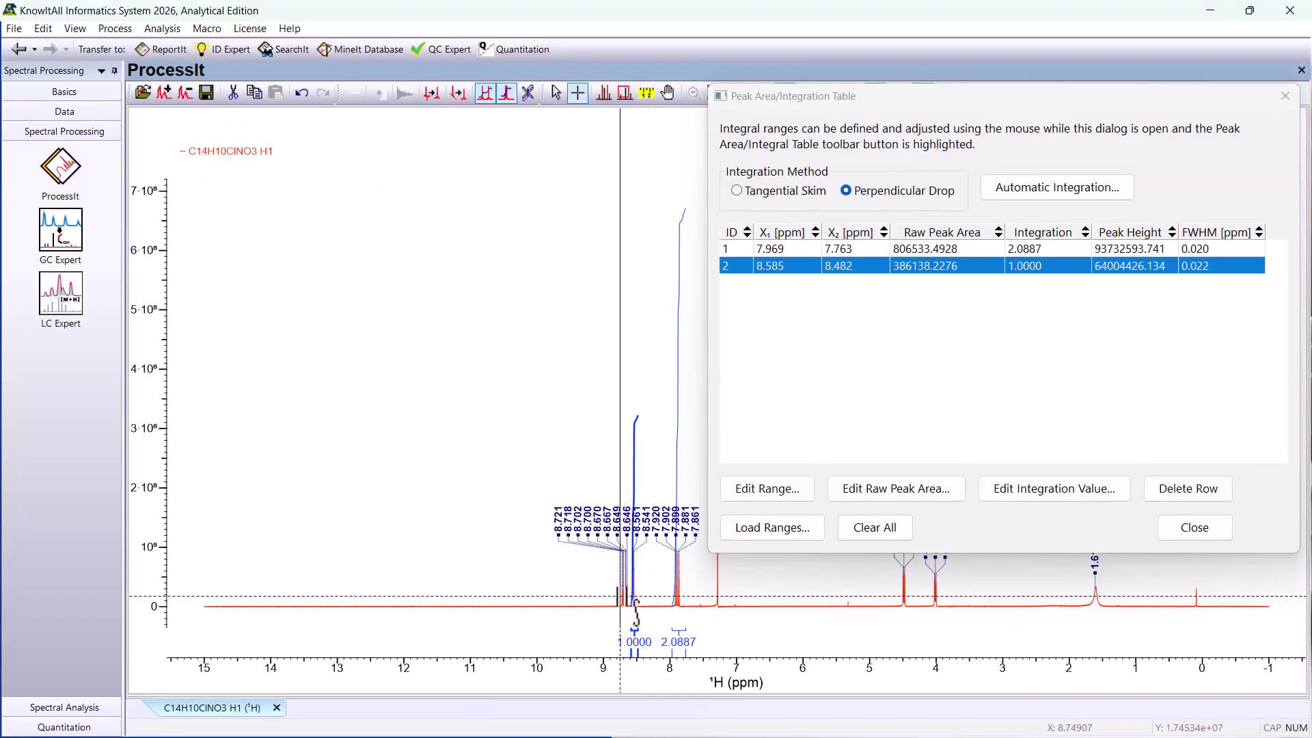
{"action": "left_click_drag", "start_coordinate": [620, 596], "coordinate": [624, 596]}
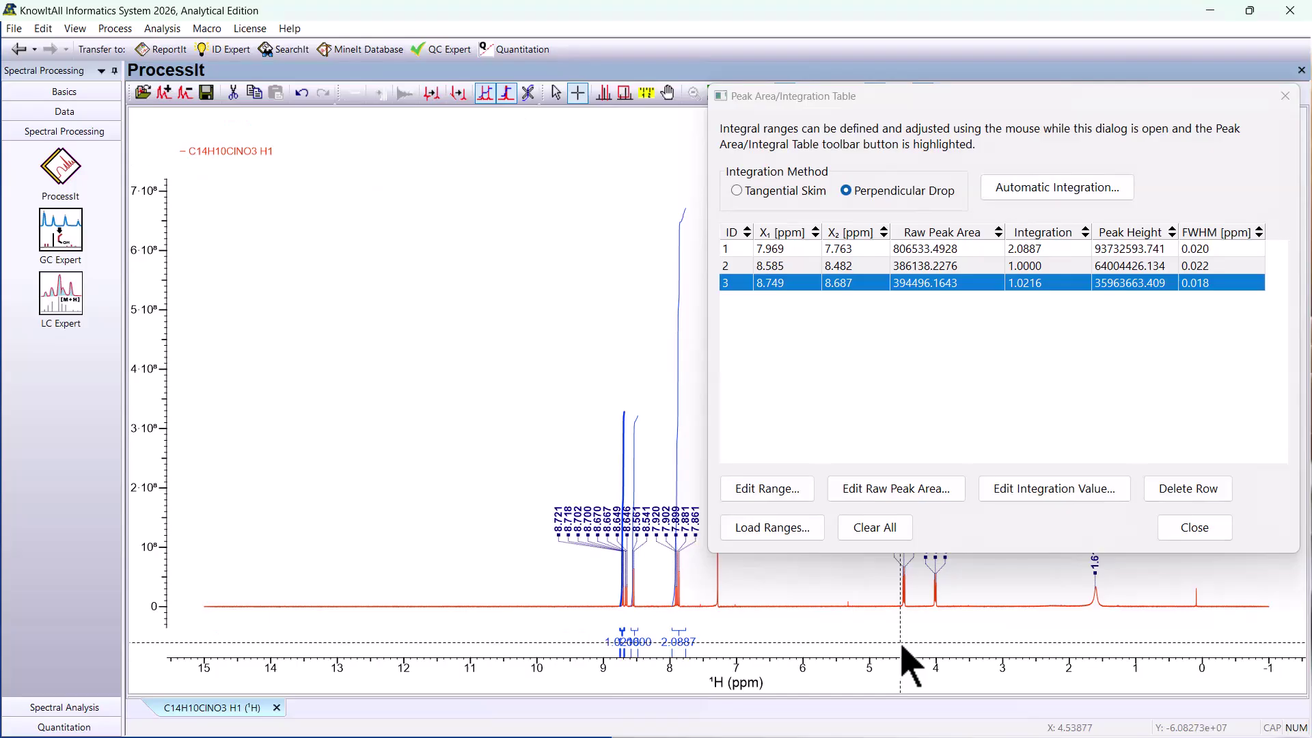
{"action": "left_click", "coordinate": [1209, 530]}
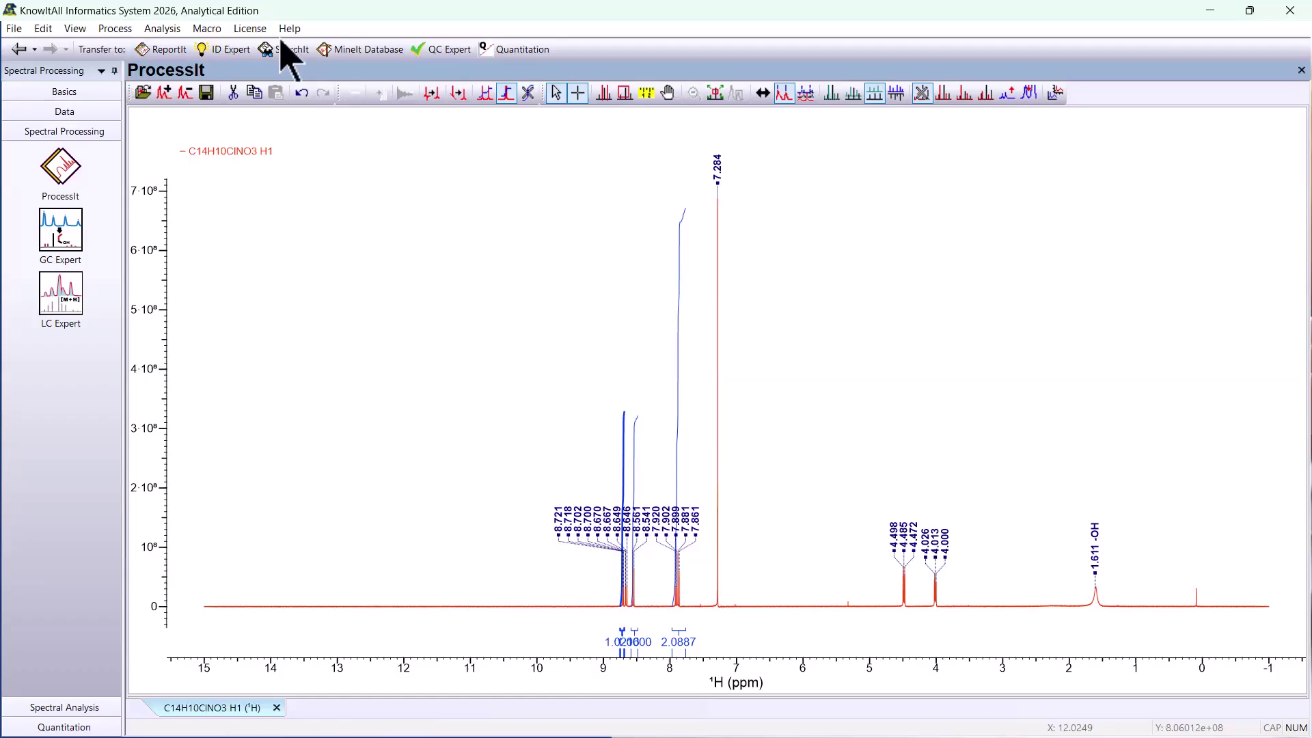
- Transfer the processed spectrum to the MineIt database with all its properties and review the new record's properties and processing history
{"action": "left_click", "coordinate": [350, 56]}
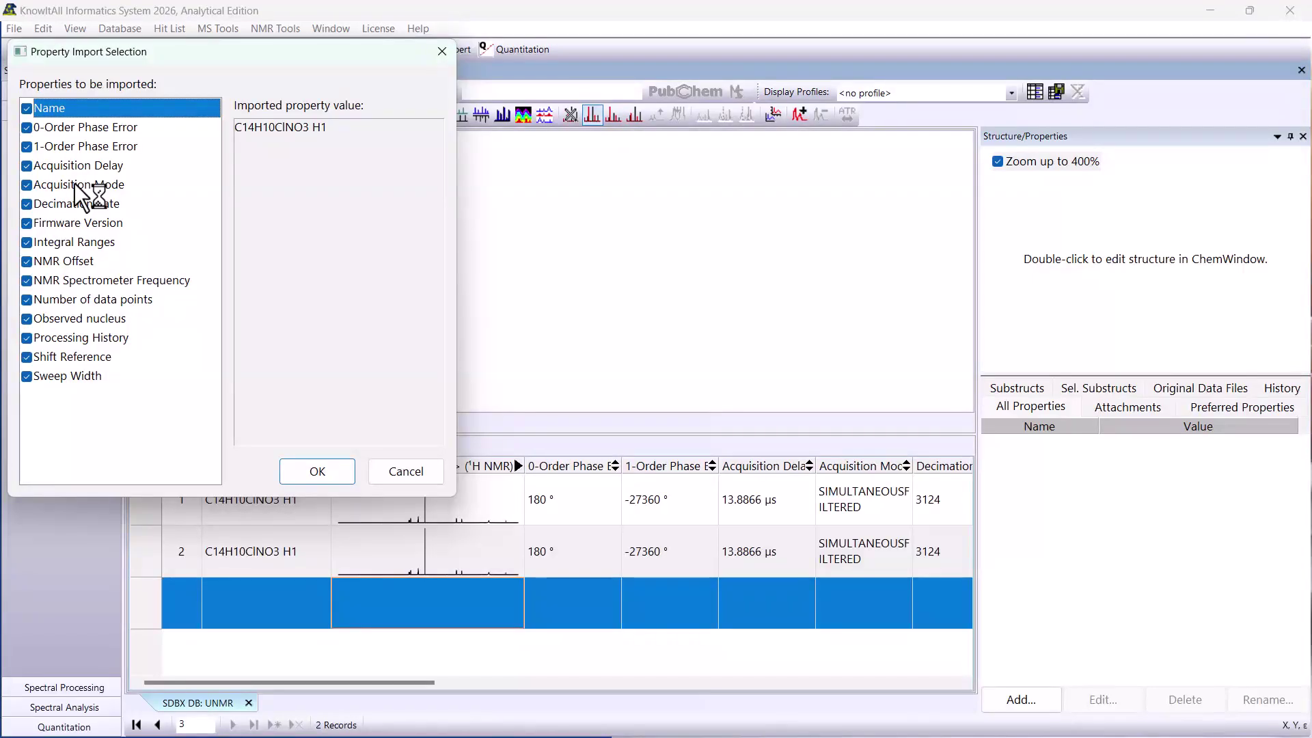
{"action": "left_click", "coordinate": [301, 478]}
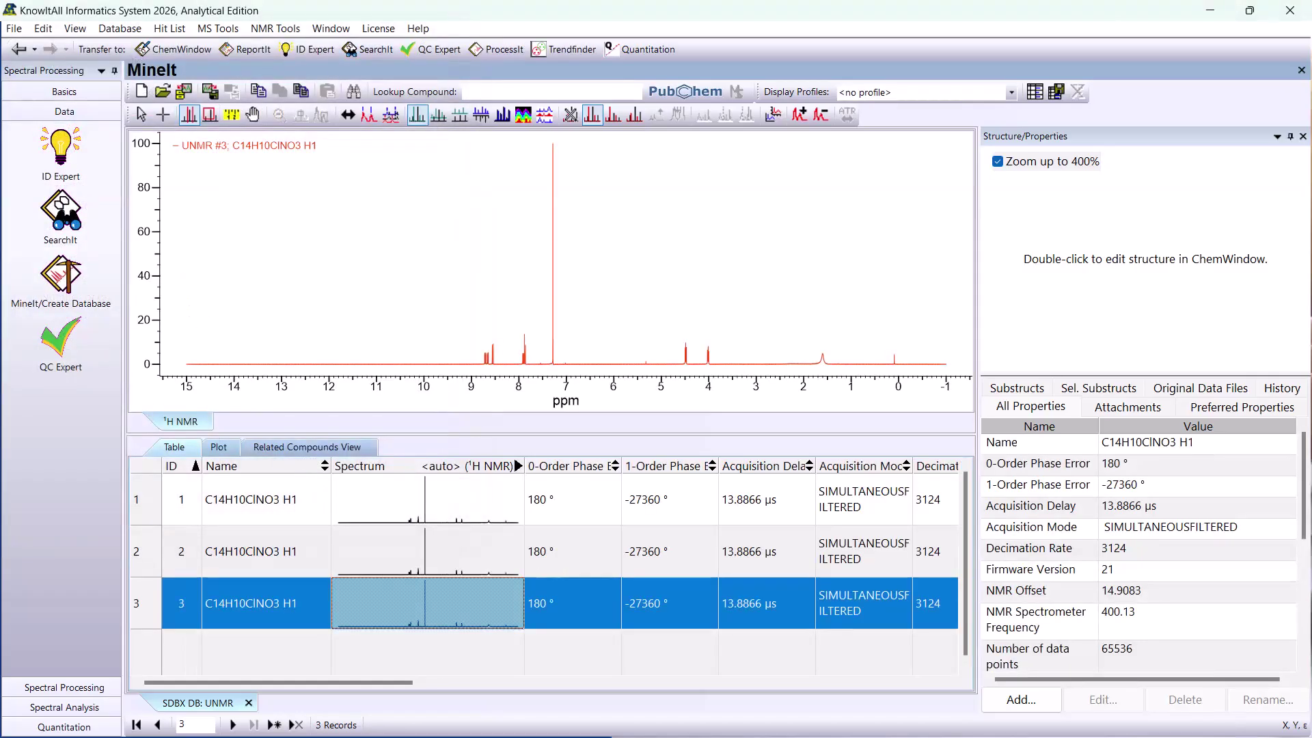
{"action": "scroll", "coordinate": [1302, 537], "scroll_direction": "down", "scroll_amount": 3}
{"action": "scroll", "coordinate": [1230, 578], "scroll_direction": "down", "scroll_amount": 2}
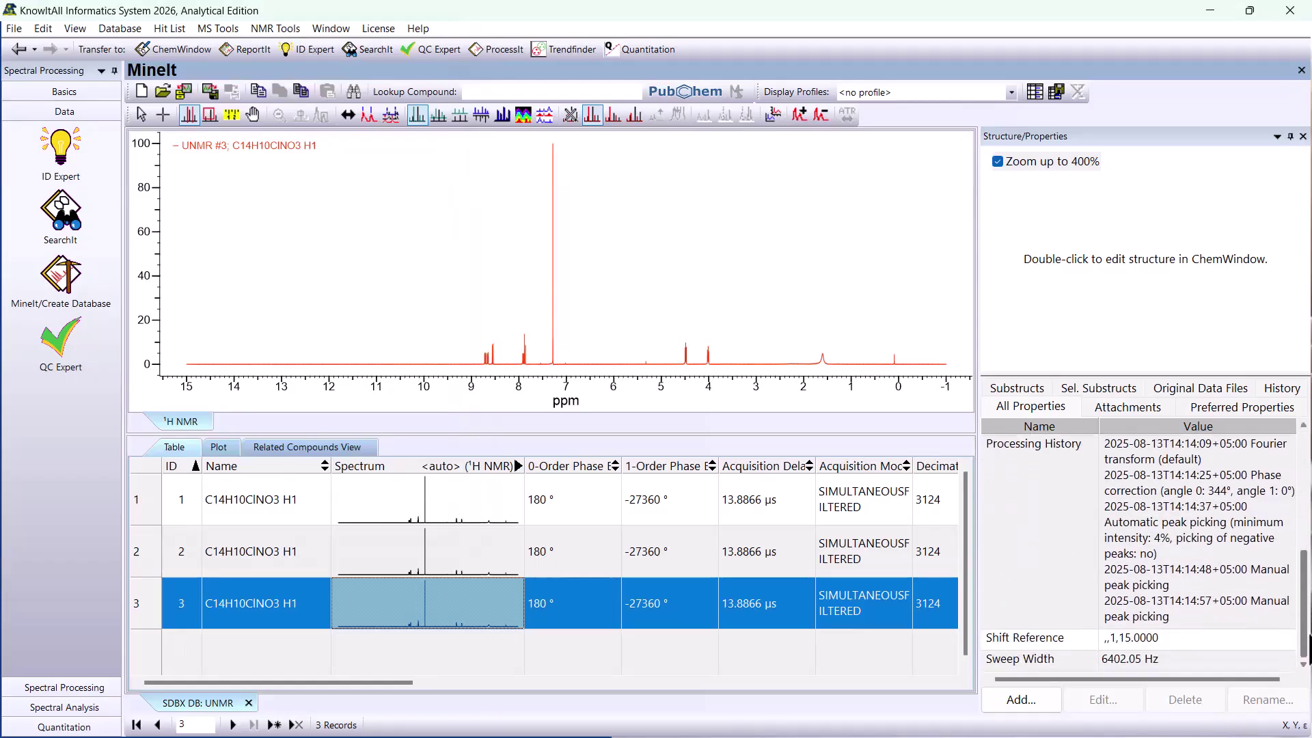
{"action": "scroll", "coordinate": [1229, 578], "scroll_direction": "up", "scroll_amount": 6}
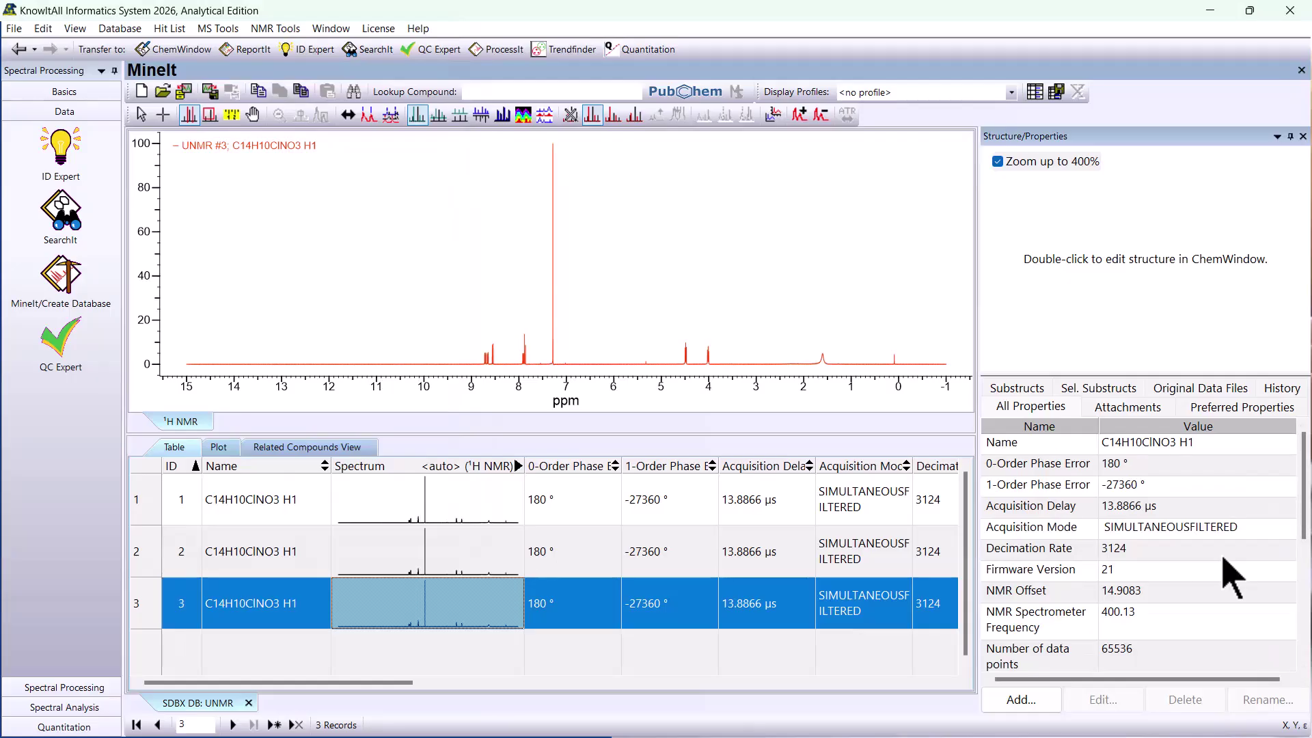
- Define multiplets for the third record's spectrum using automatic multiplet detection
{"action": "left_click", "coordinate": [541, 585]}
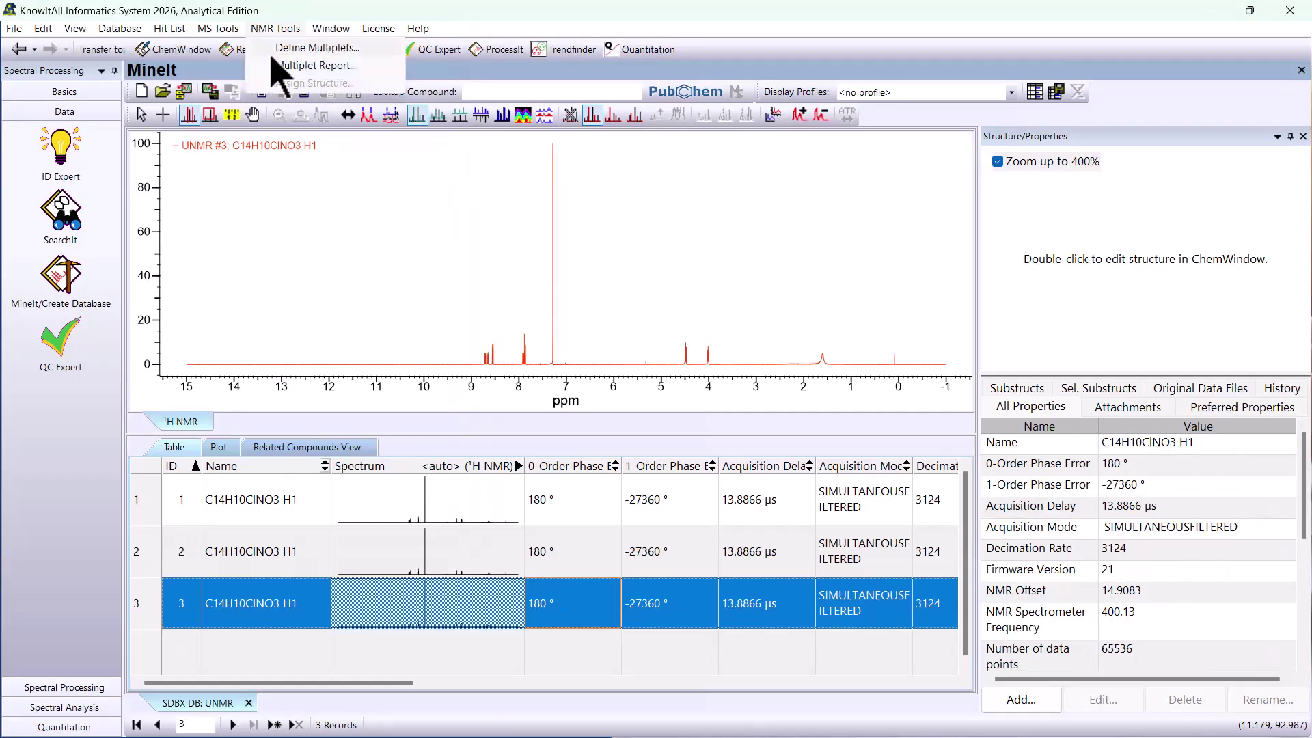
{"action": "left_click", "coordinate": [271, 55]}
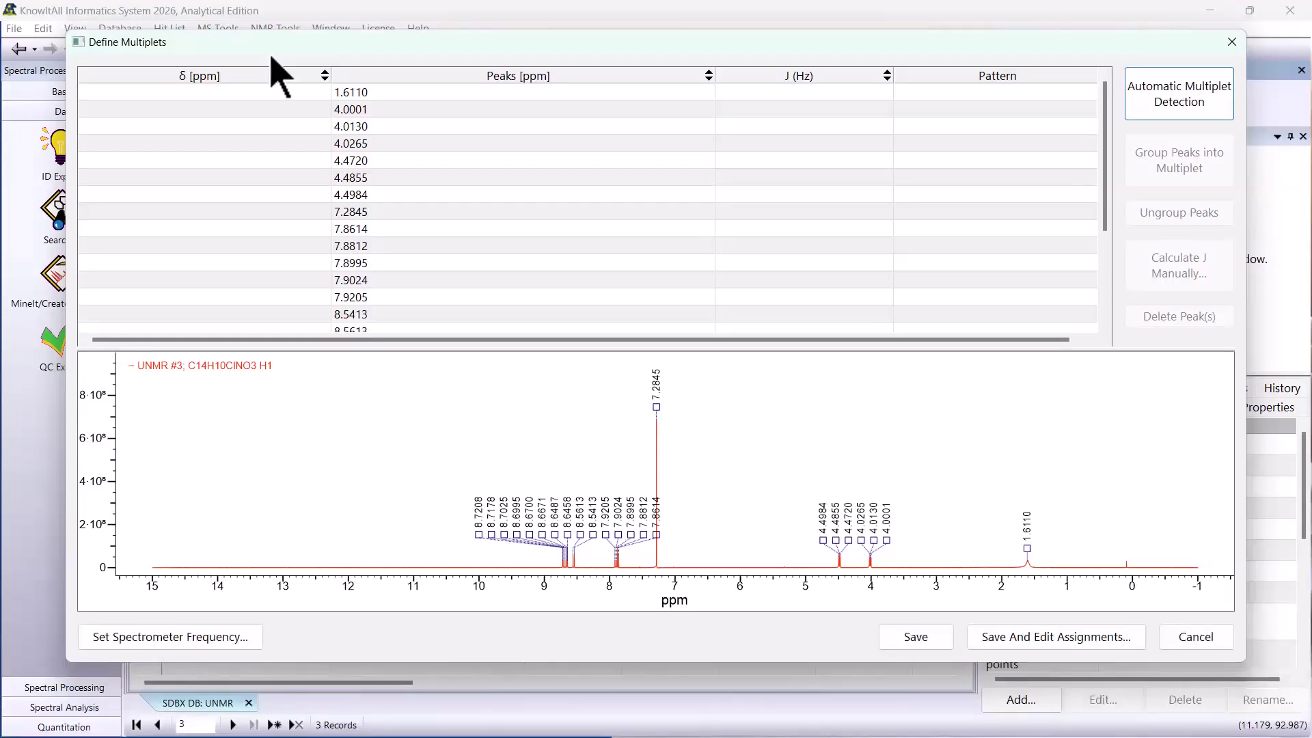
{"action": "left_click", "coordinate": [1202, 116]}
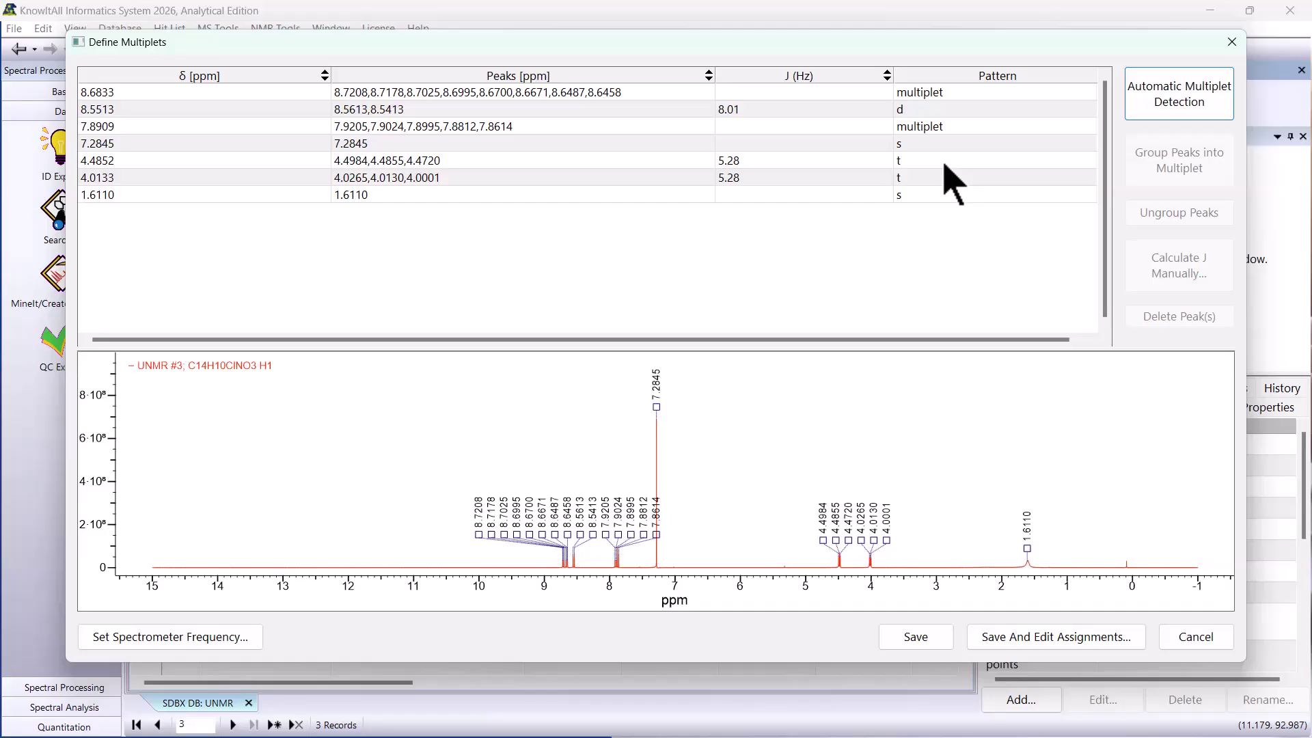
- Inspect the detected multiplets, including the triplets at 4.0133 and 4.4852 ppm, and save the multiplet definitions
{"action": "left_click", "coordinate": [957, 97]}
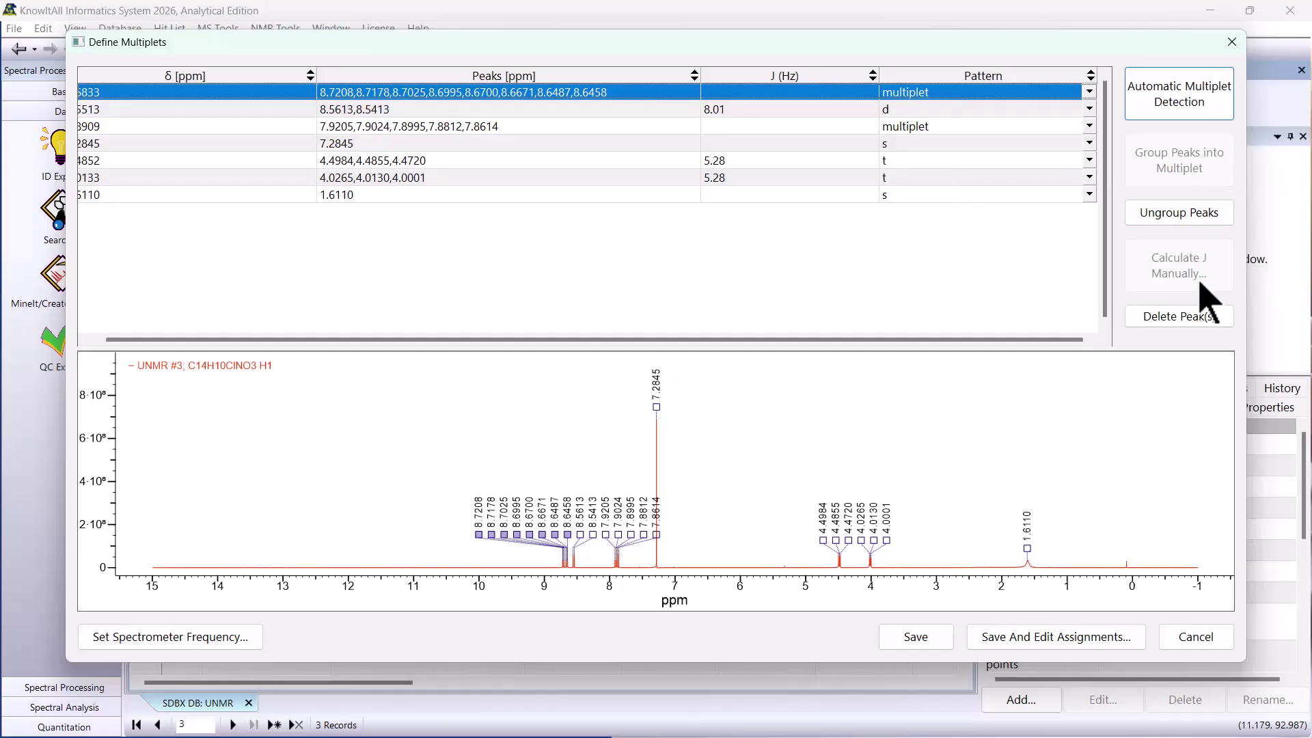
{"action": "left_click_drag", "start_coordinate": [829, 557], "coordinate": [887, 557]}
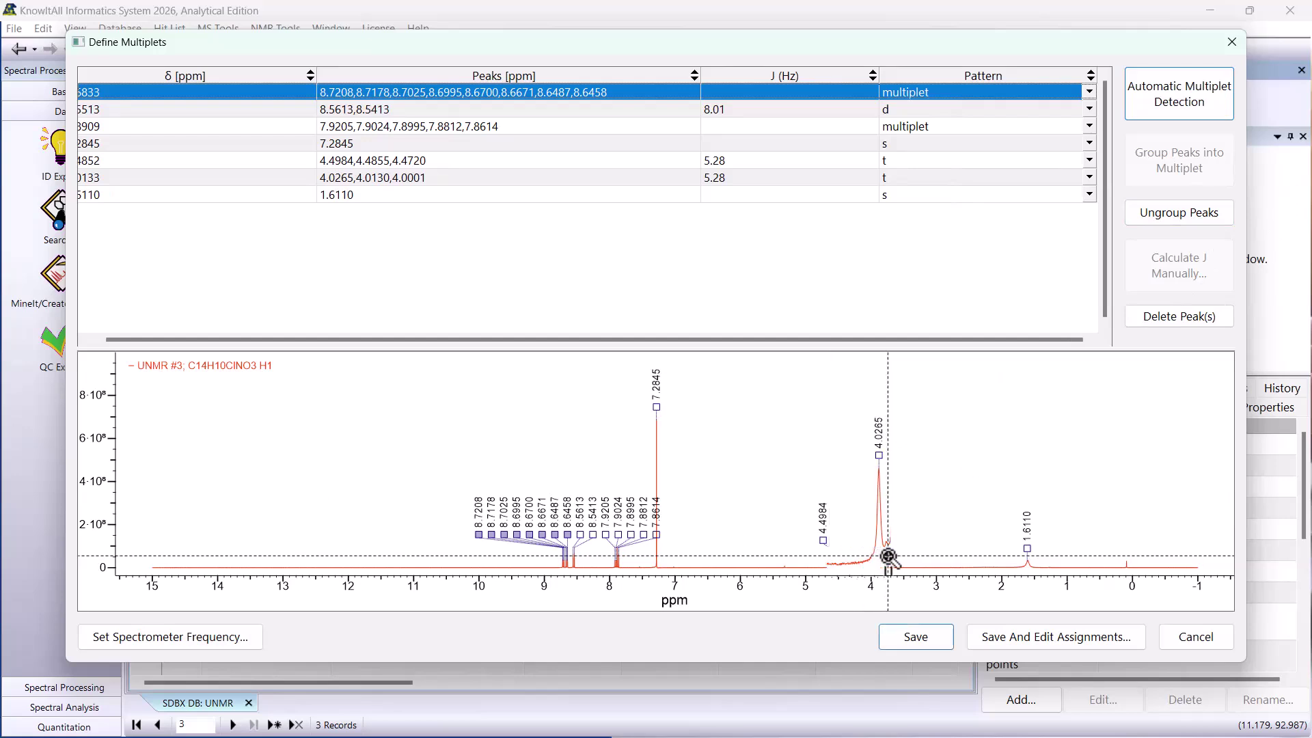
{"action": "left_click", "coordinate": [909, 179]}
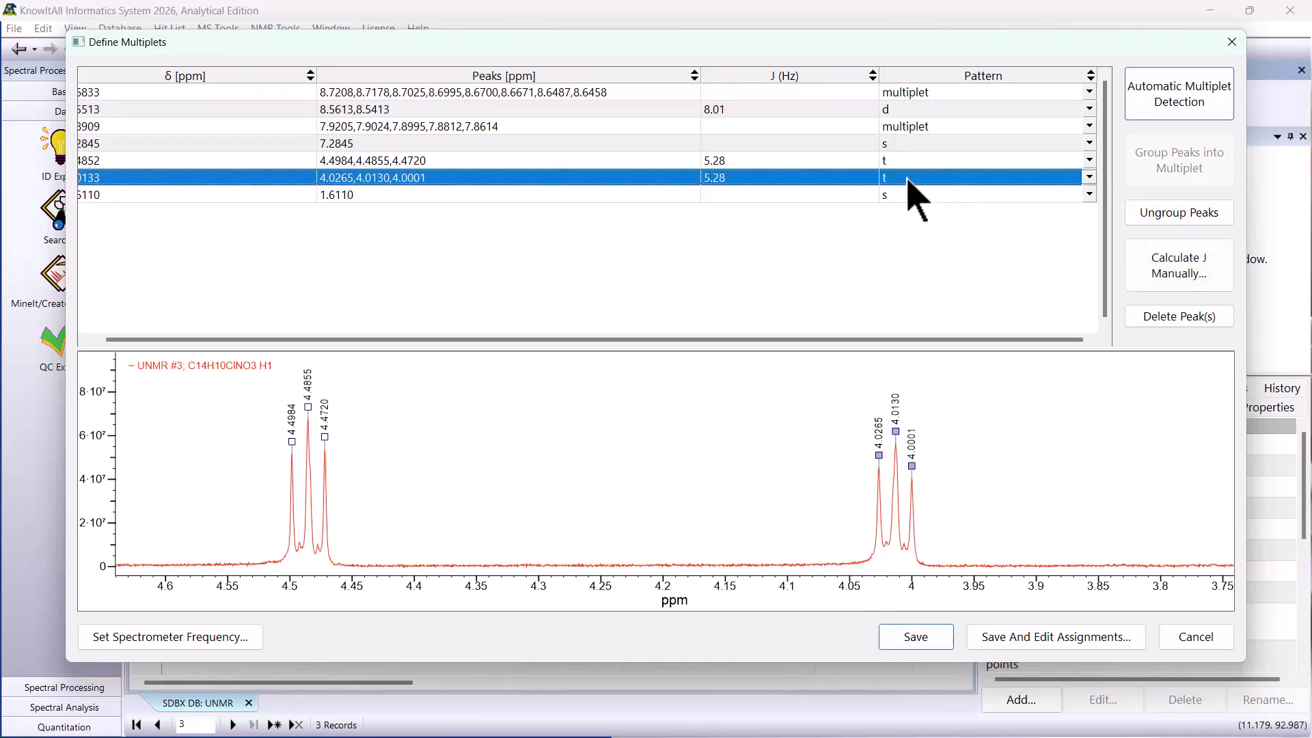
{"action": "left_click", "coordinate": [913, 162]}
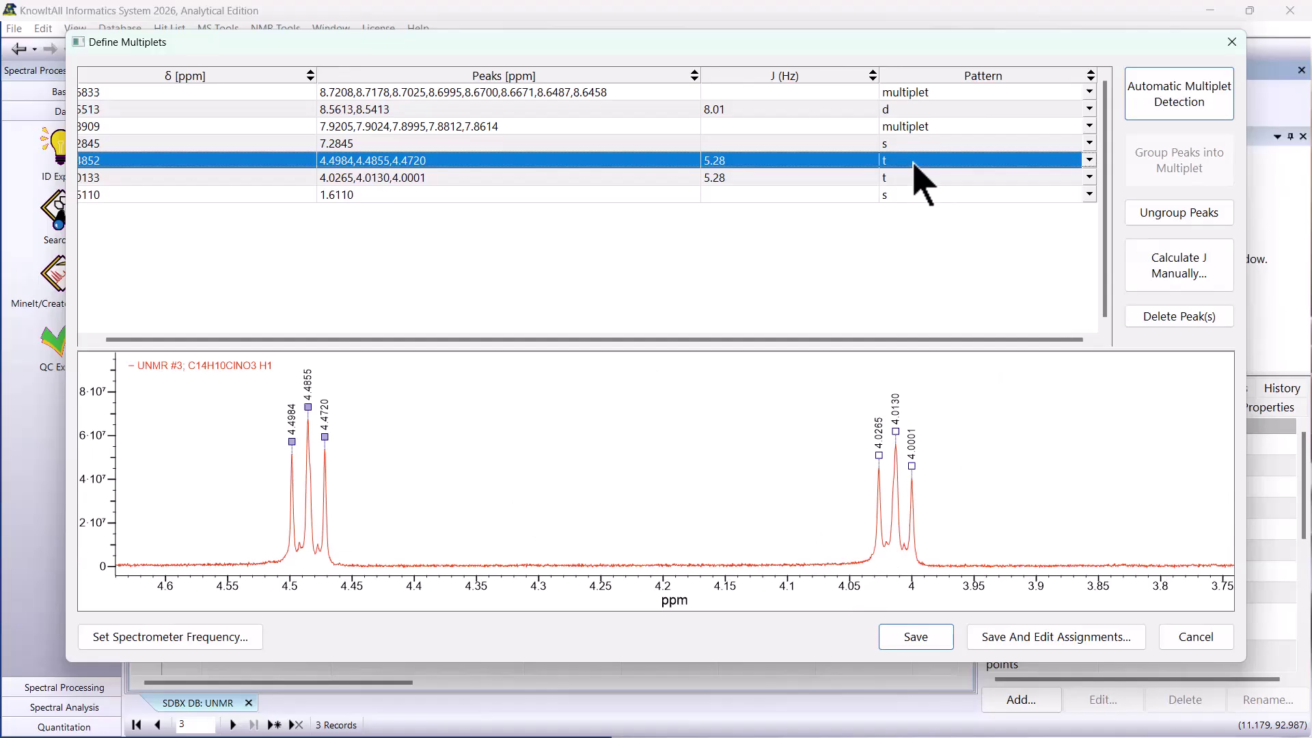
{"action": "left_click", "coordinate": [926, 649]}
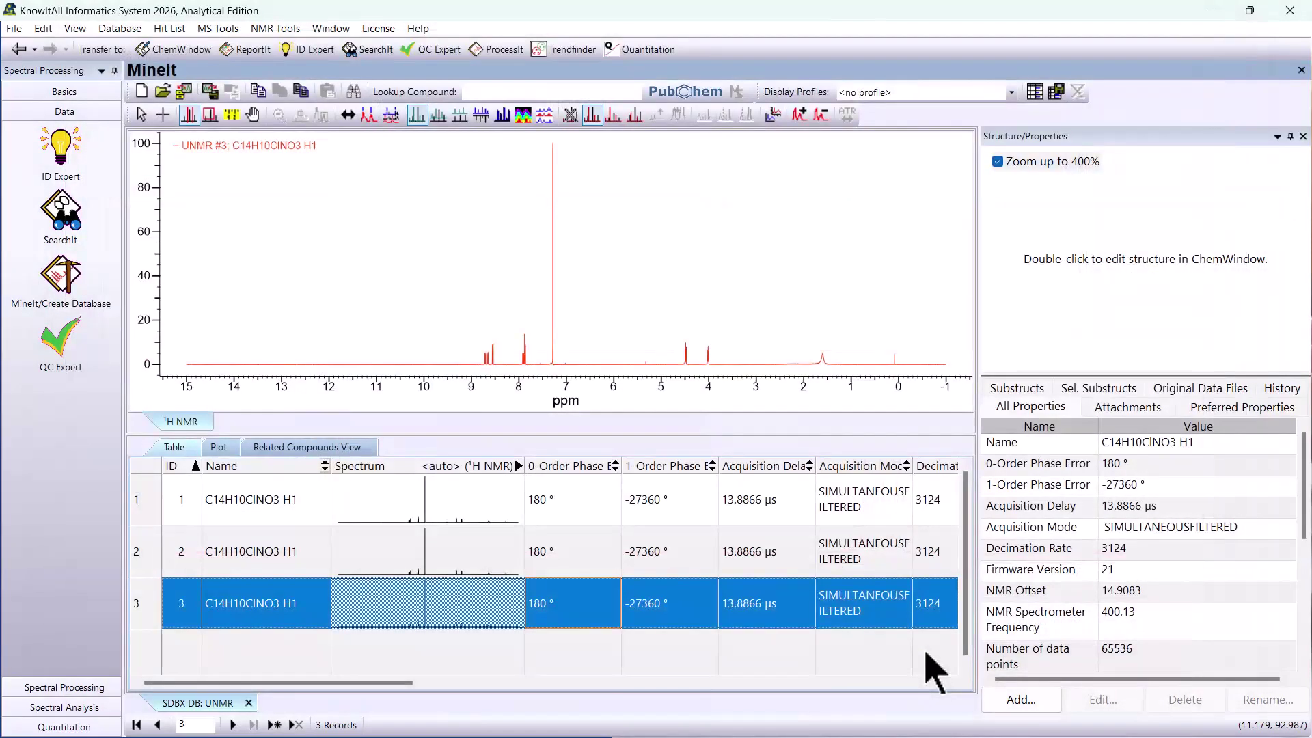
- Attach the chemical structure from C14H10ClNO3.dsf to the second database record and save it
{"action": "left_click", "coordinate": [731, 566]}
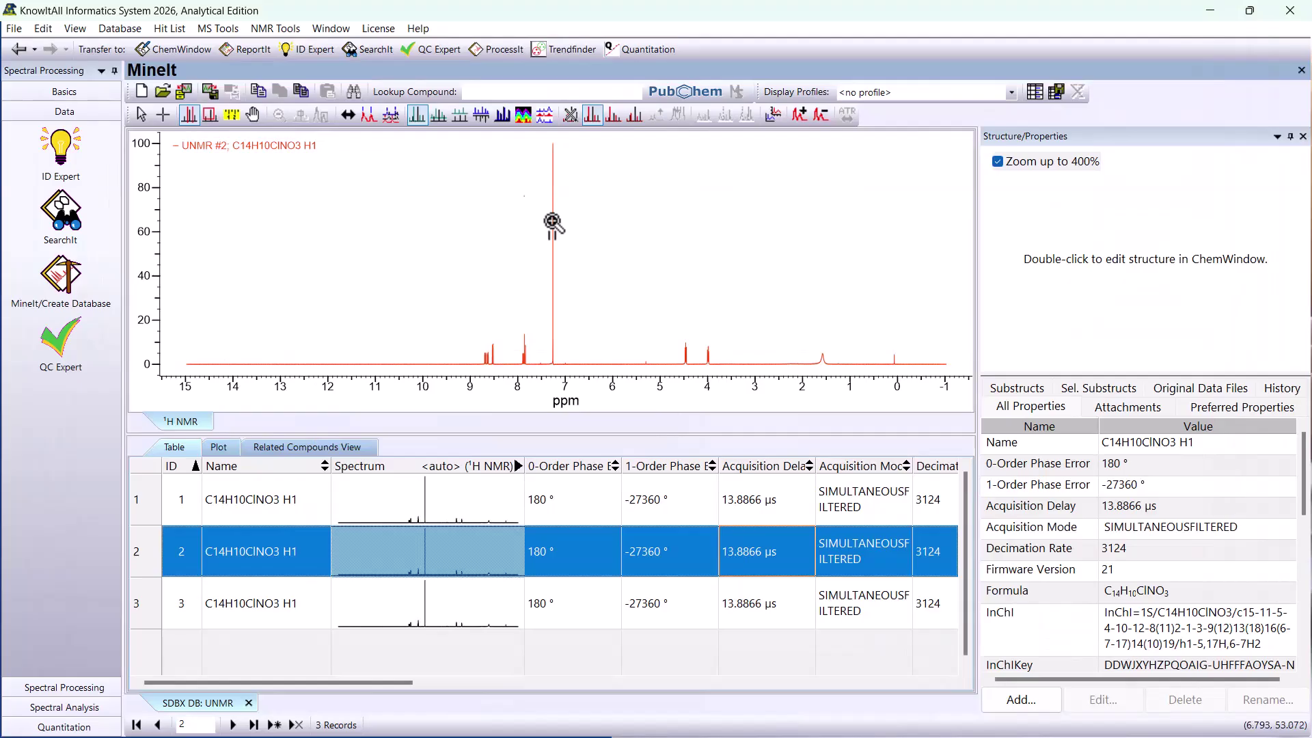
{"action": "left_click", "coordinate": [268, 30]}
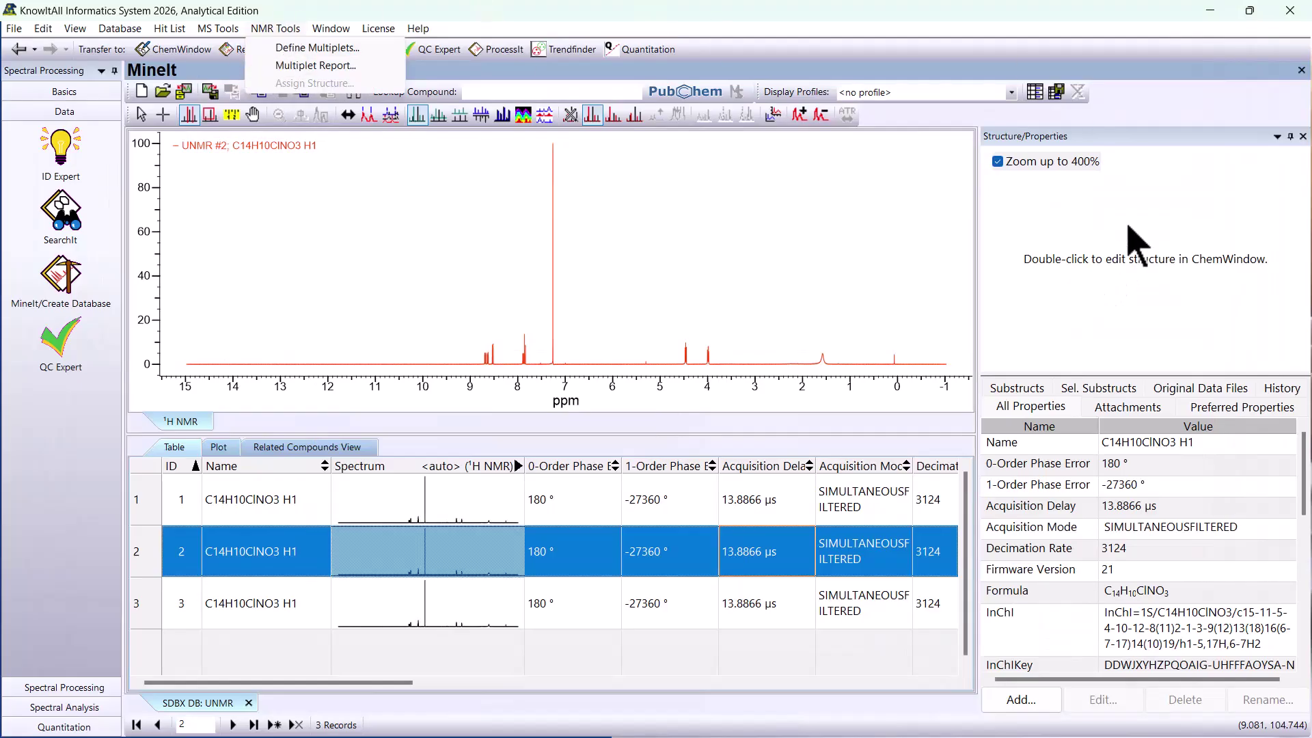
{"action": "double_click", "coordinate": [1162, 259]}
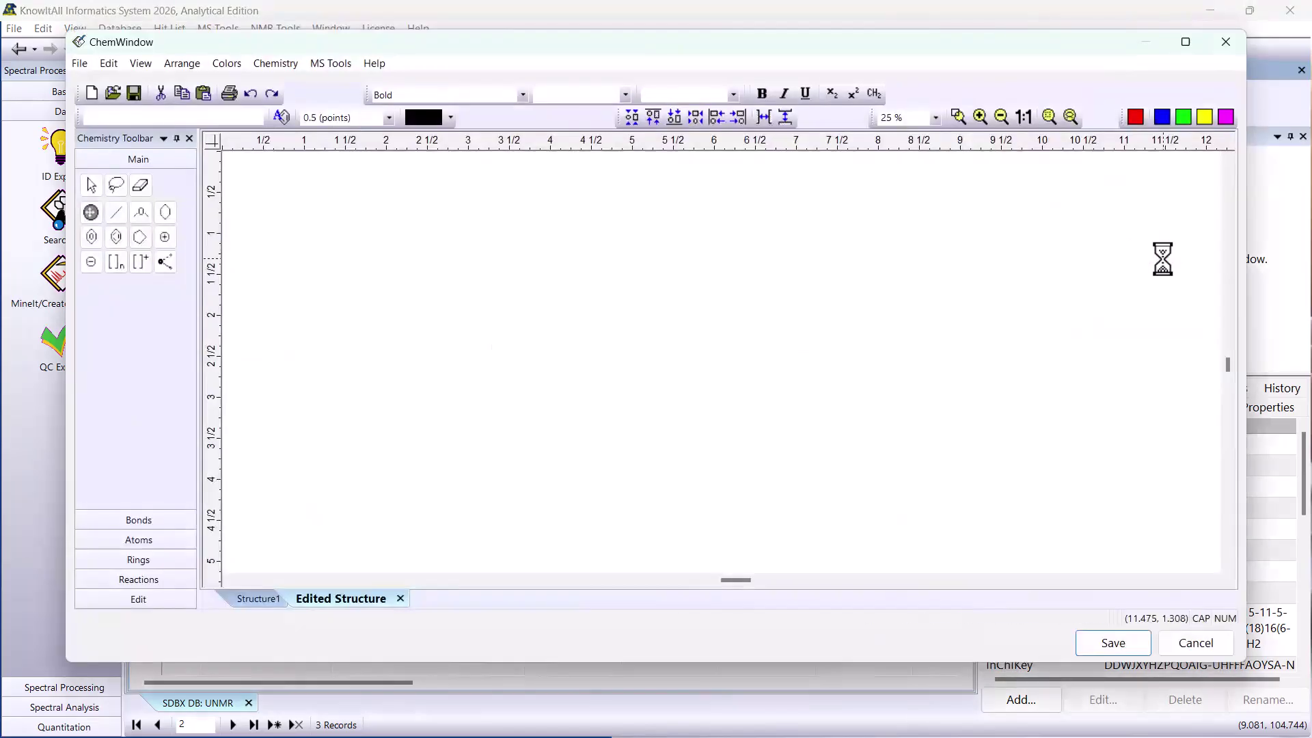
{"action": "left_click", "coordinate": [113, 92]}
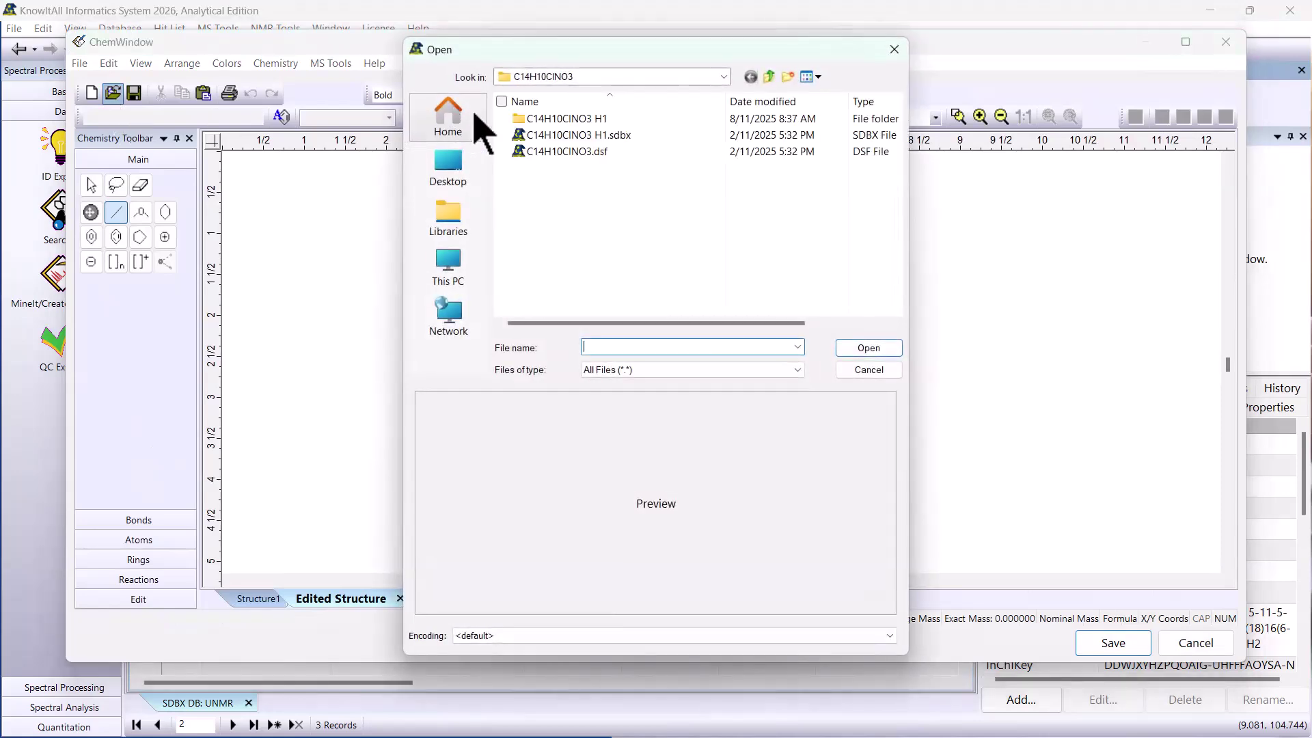
{"action": "left_click", "coordinate": [559, 154]}
{"action": "left_click", "coordinate": [878, 356]}
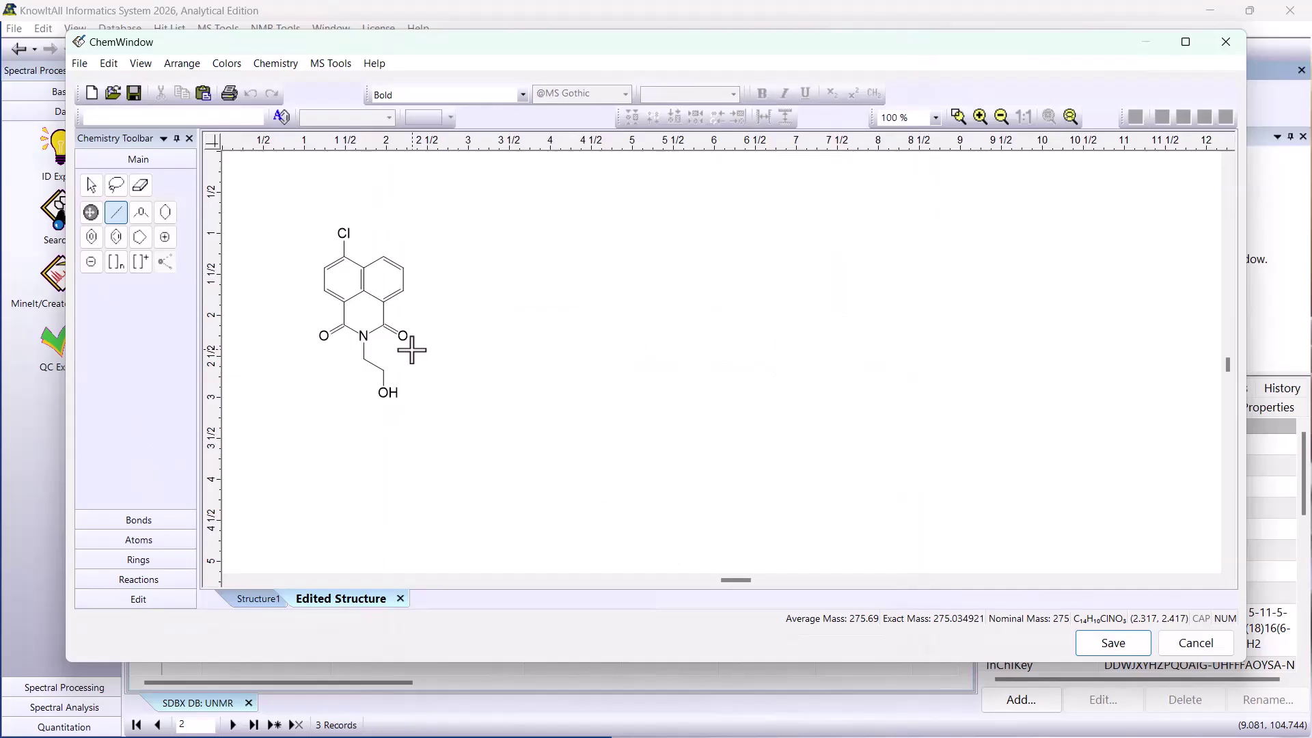
{"action": "left_click", "coordinate": [1106, 642]}
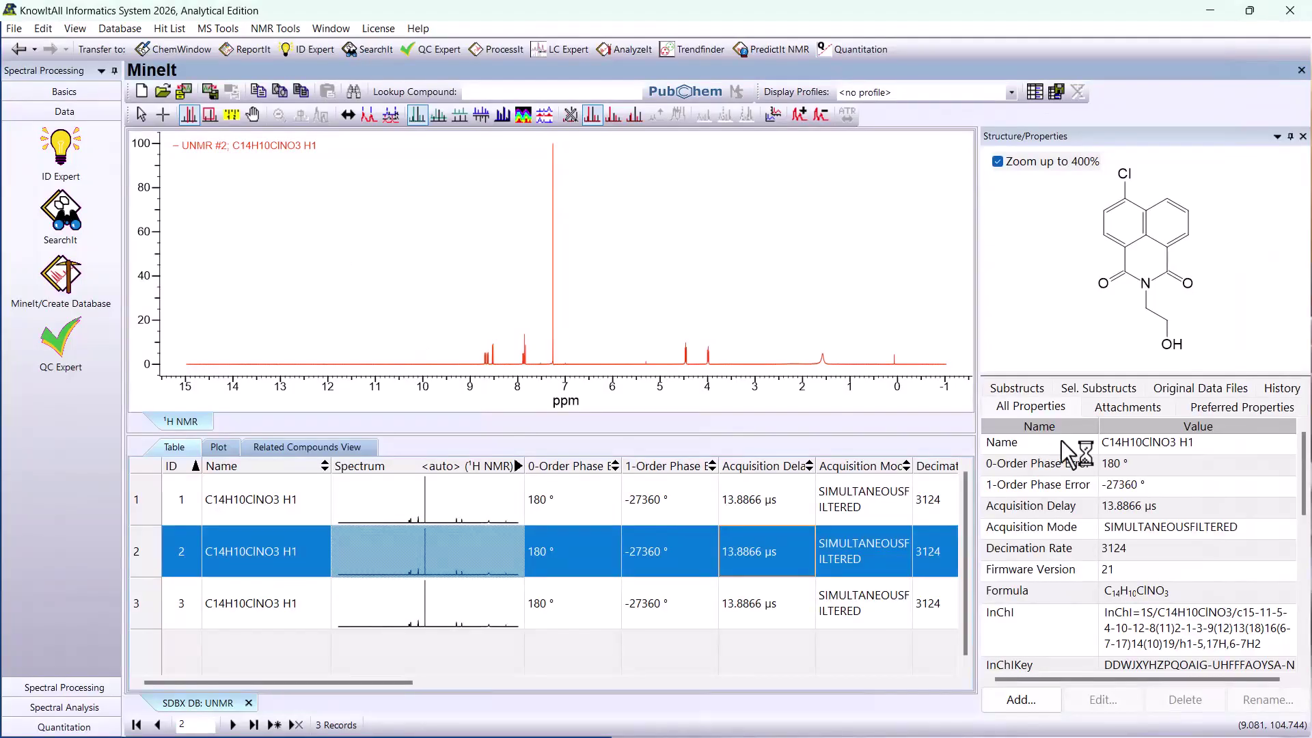
- Start assigning the second record's structure, matching atom 1 to the 1.5748 ppm singlet, atom 2 to the 3.9891 triplet and atom 3 to the 4.4610 triplet
{"action": "left_click", "coordinate": [274, 29]}
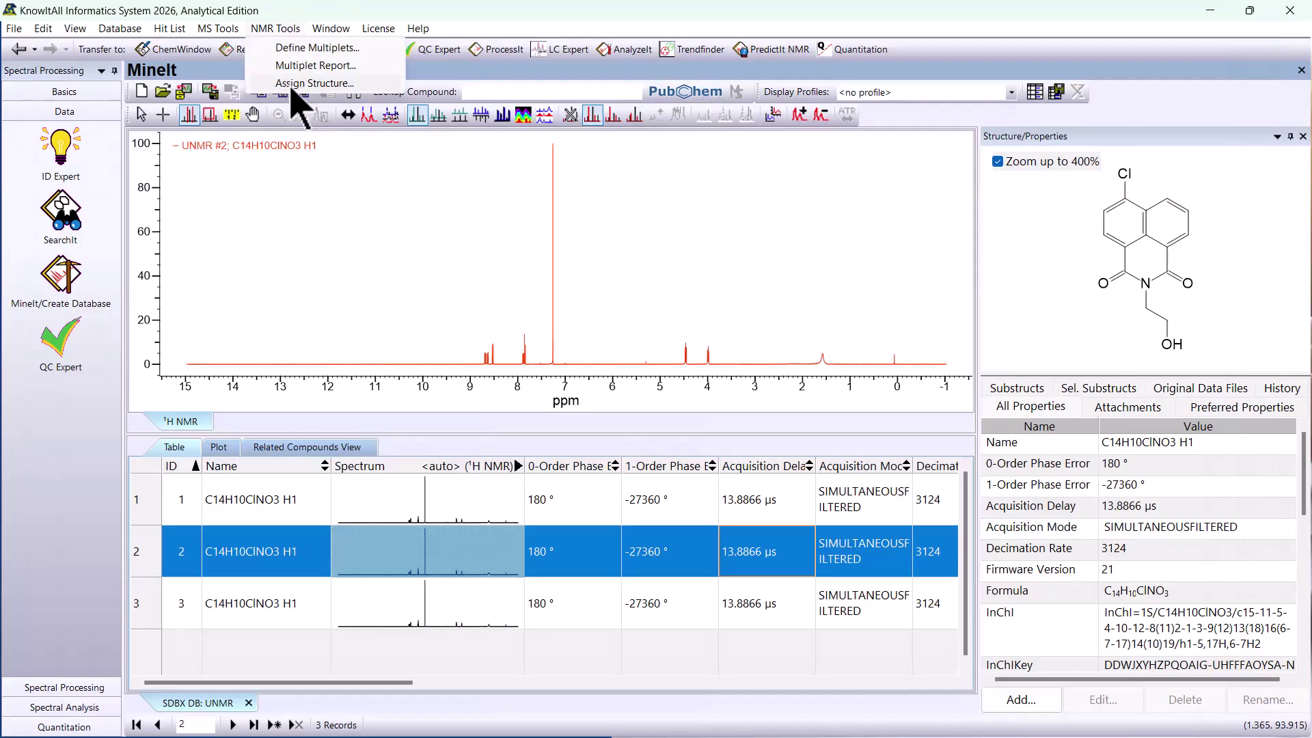
{"action": "left_click", "coordinate": [292, 86]}
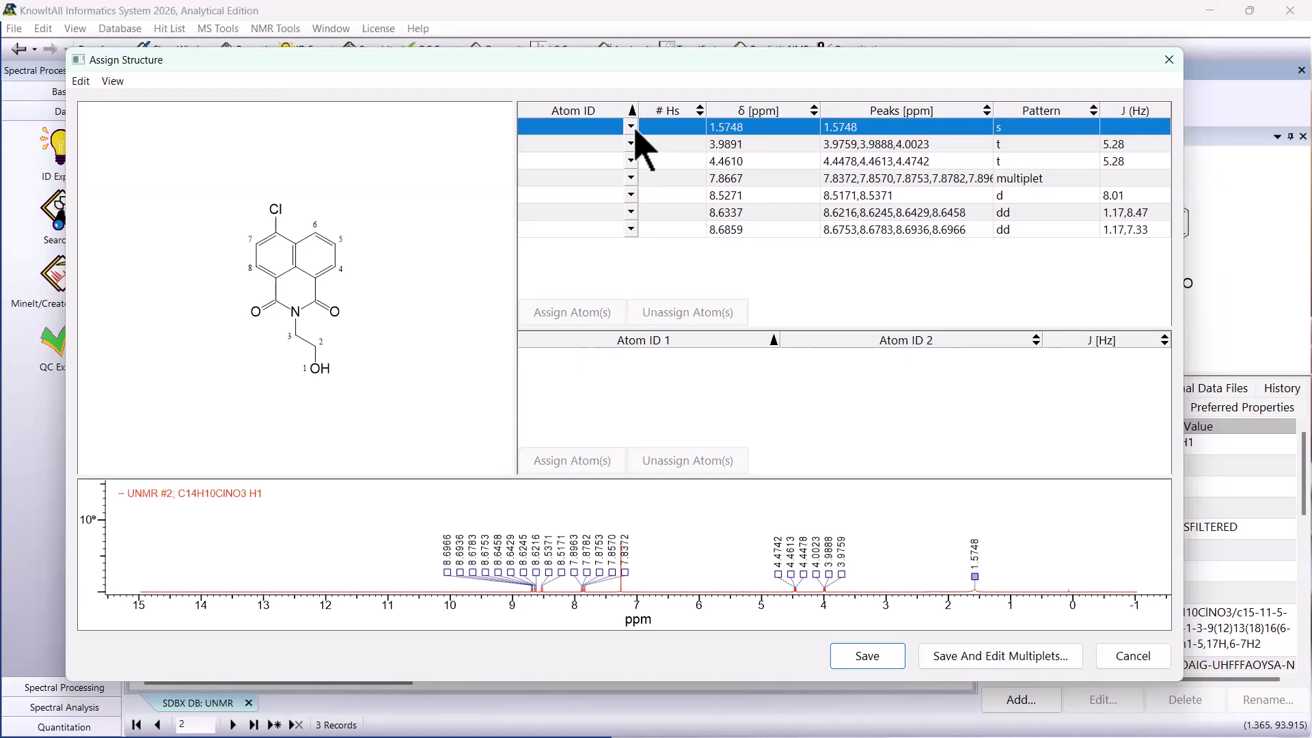
{"action": "left_click", "coordinate": [633, 127]}
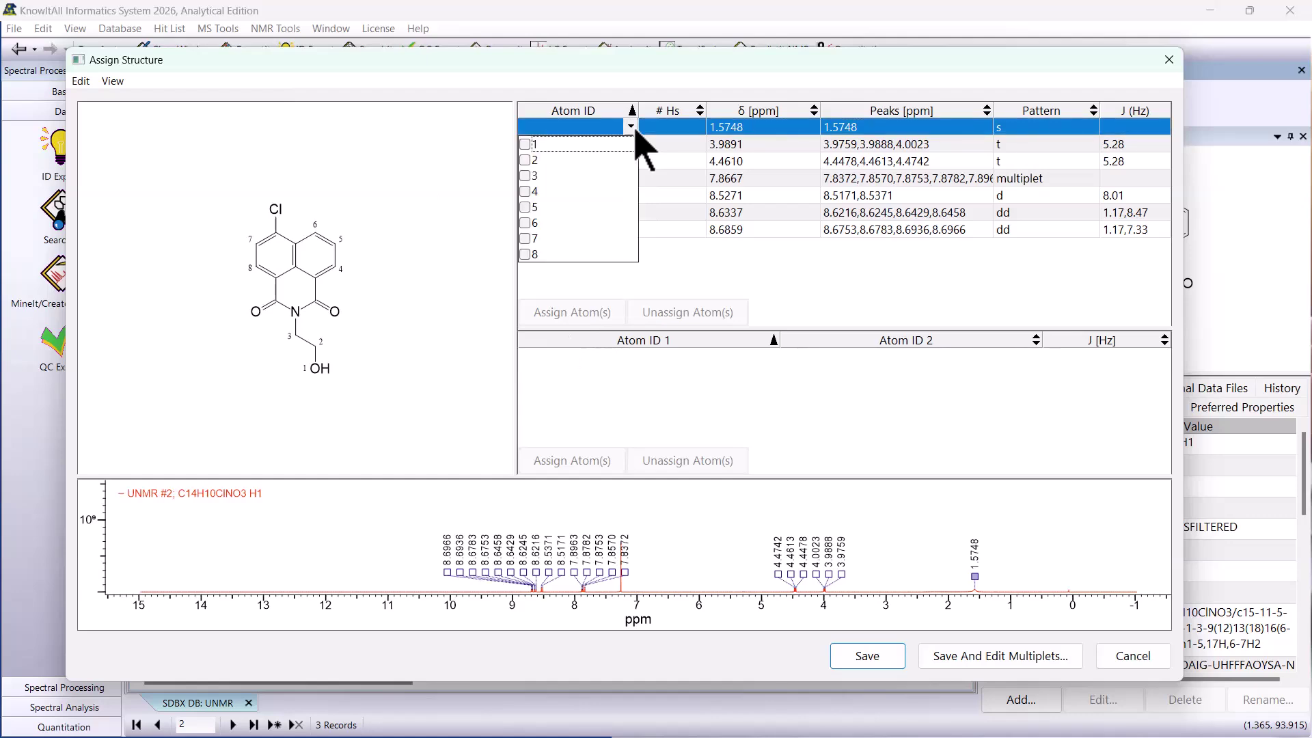
{"action": "left_click", "coordinate": [526, 146]}
{"action": "left_click", "coordinate": [631, 144]}
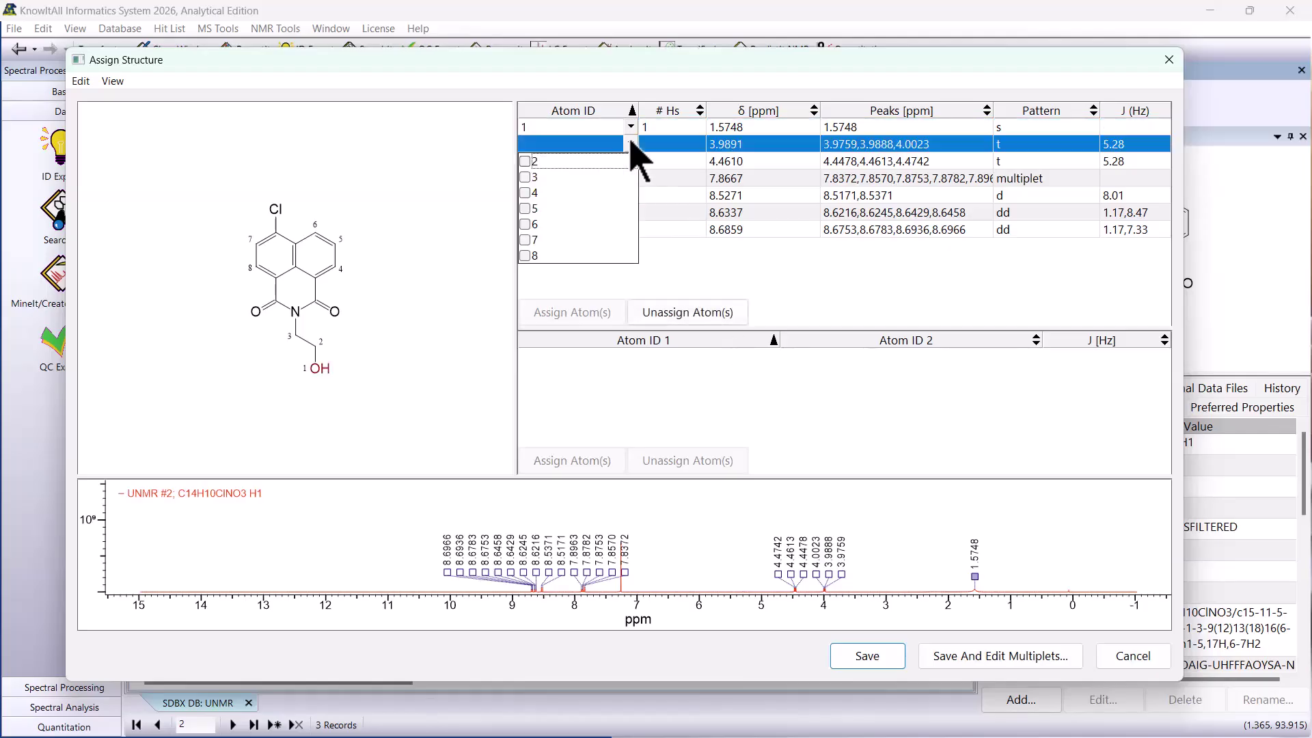
{"action": "left_click", "coordinate": [524, 161]}
{"action": "left_click", "coordinate": [658, 273]}
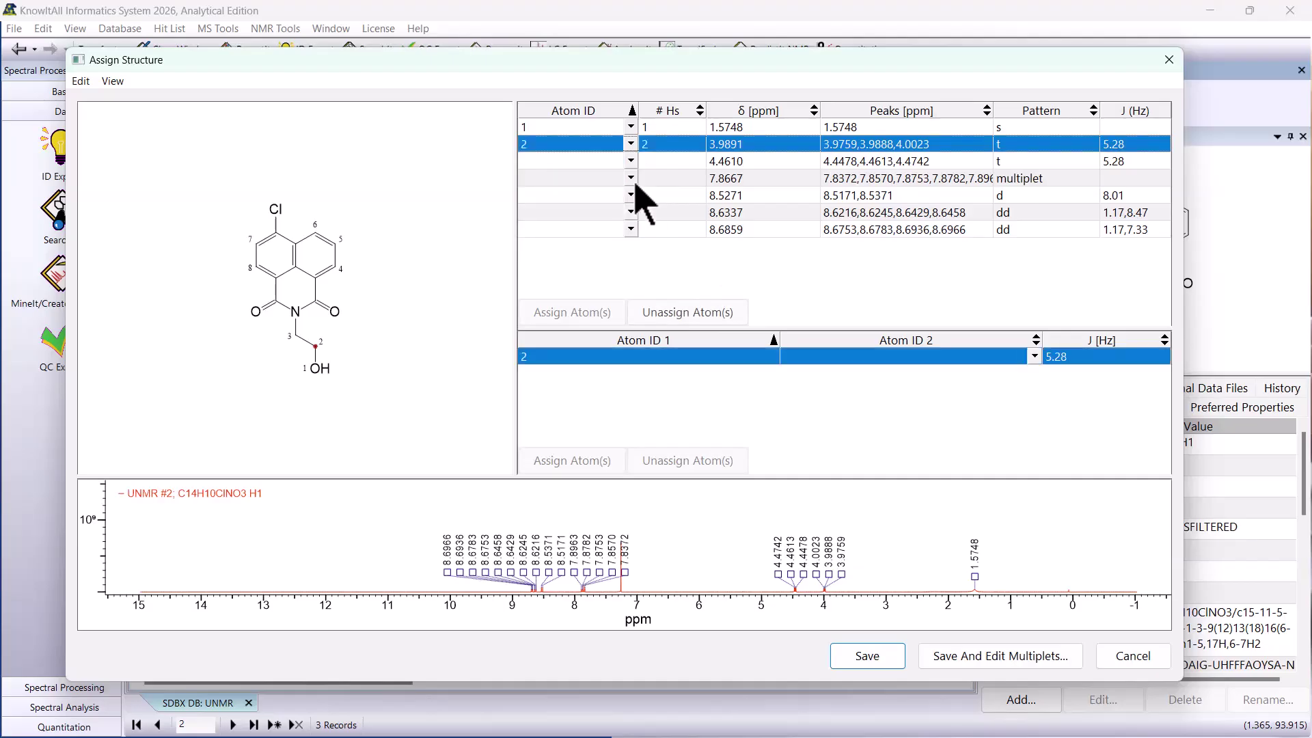
{"action": "left_click", "coordinate": [631, 161]}
{"action": "left_click", "coordinate": [524, 178]}
{"action": "left_click", "coordinate": [683, 239]}
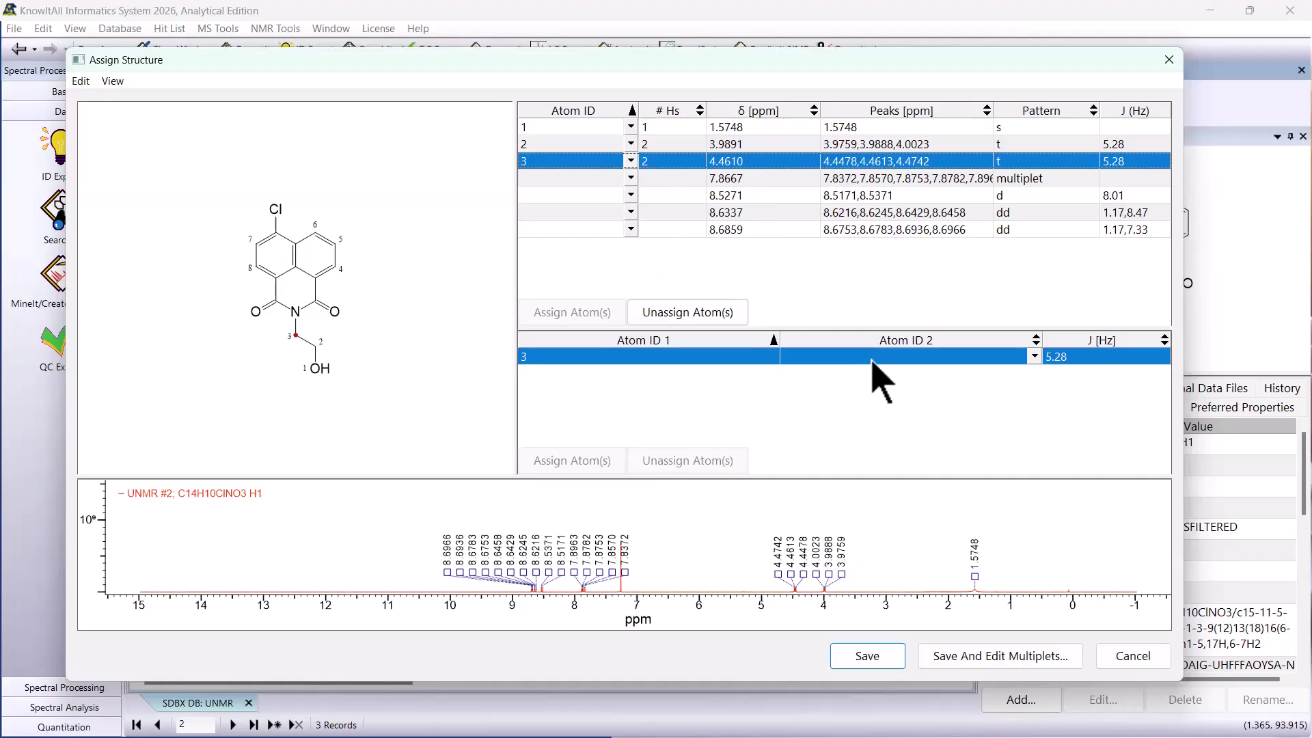
- Choose coupling partner atoms for the 5.28 Hz couplings of atoms 3 and 2, and save the structure assignments
{"action": "left_click", "coordinate": [1034, 356]}
{"action": "left_click", "coordinate": [792, 406]}
{"action": "left_click", "coordinate": [656, 144]}
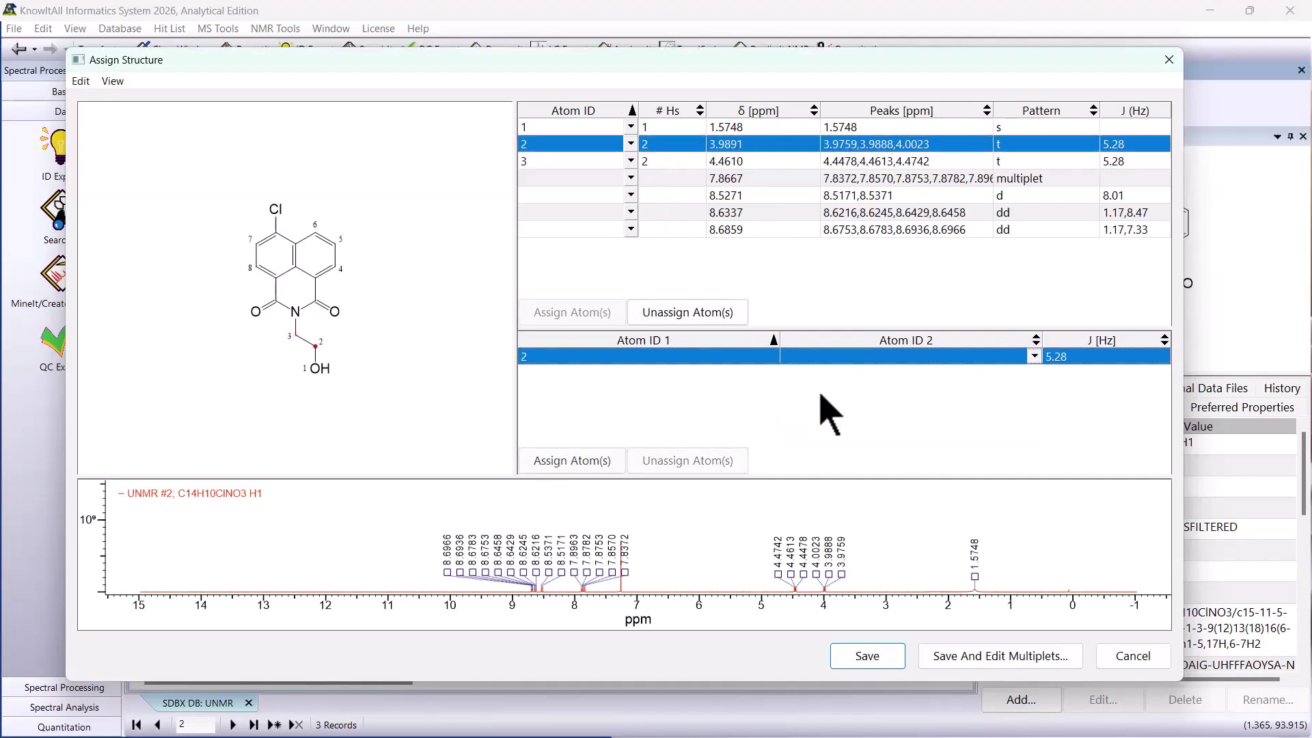
{"action": "left_click", "coordinate": [1034, 356]}
{"action": "left_click", "coordinate": [792, 393]}
{"action": "left_click", "coordinate": [863, 656]}
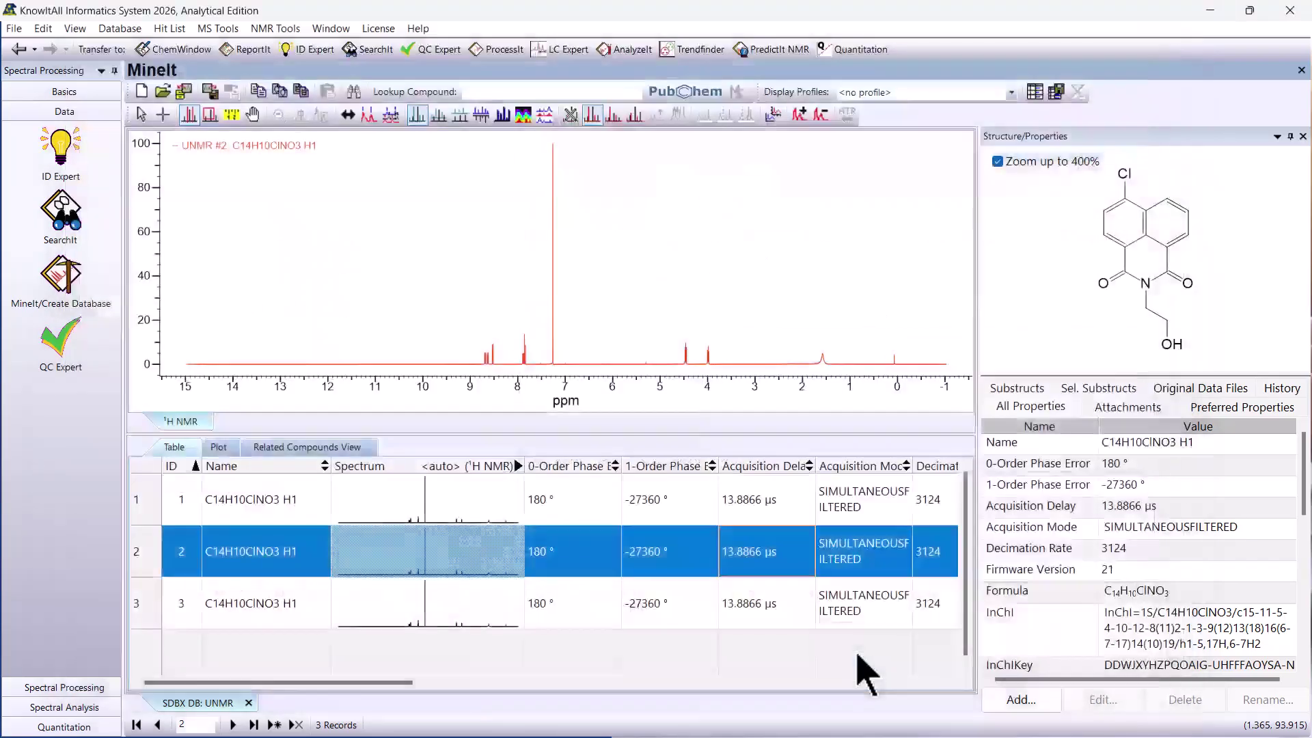
- Review the first record's assigned structure and its NMR multiplet report
{"action": "left_click", "coordinate": [567, 515]}
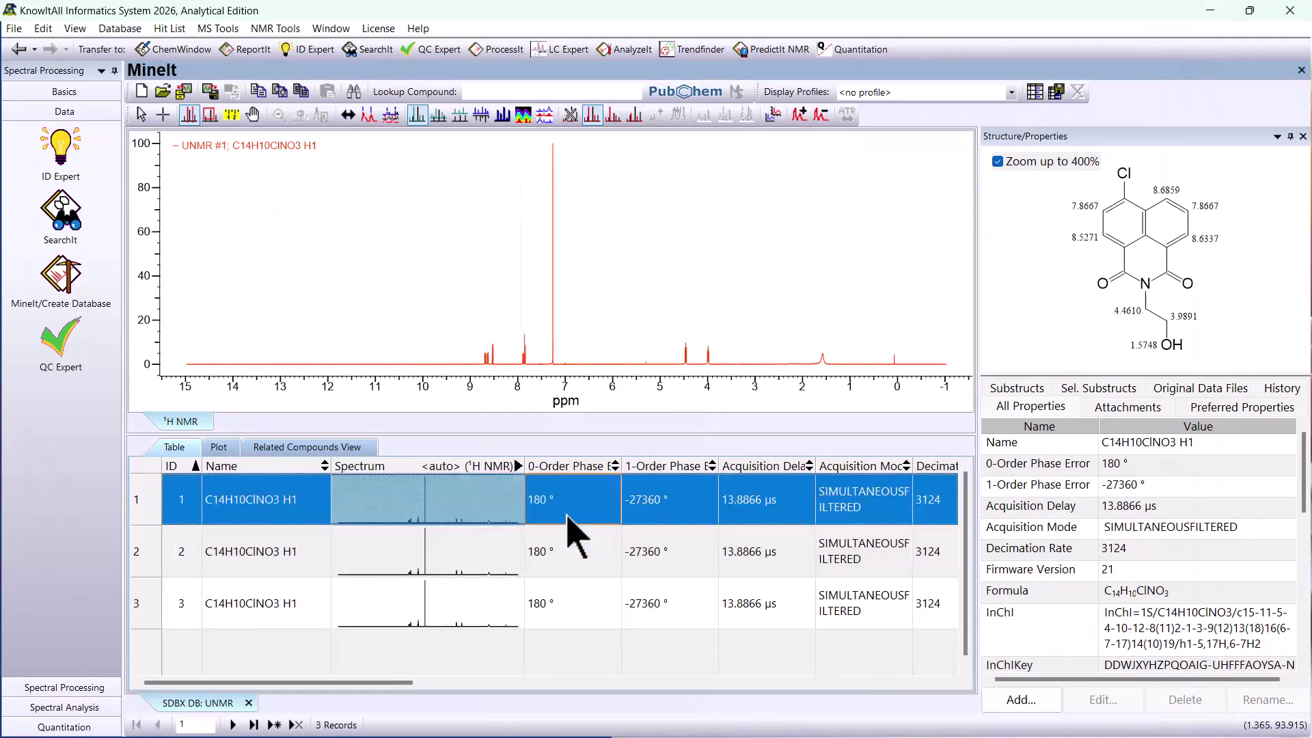
{"action": "left_click", "coordinate": [1204, 272]}
{"action": "left_click", "coordinate": [276, 28]}
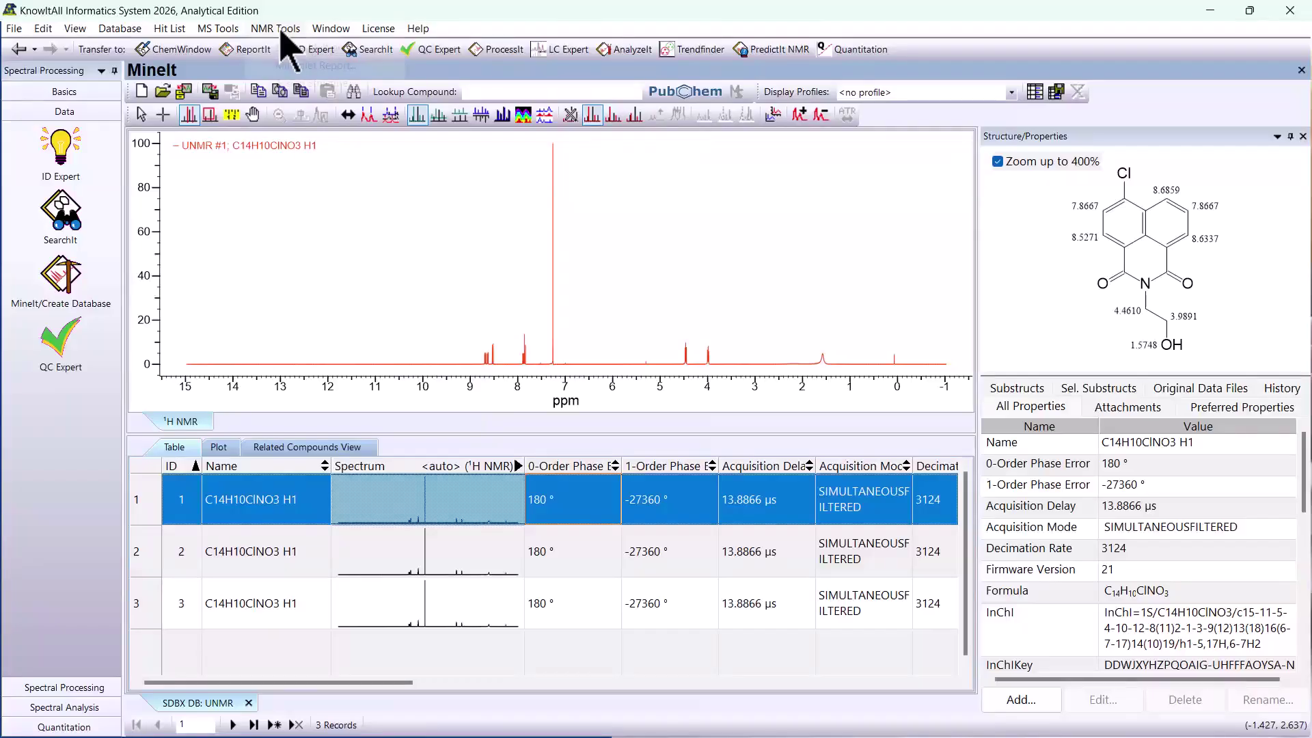
{"action": "left_click", "coordinate": [311, 66]}
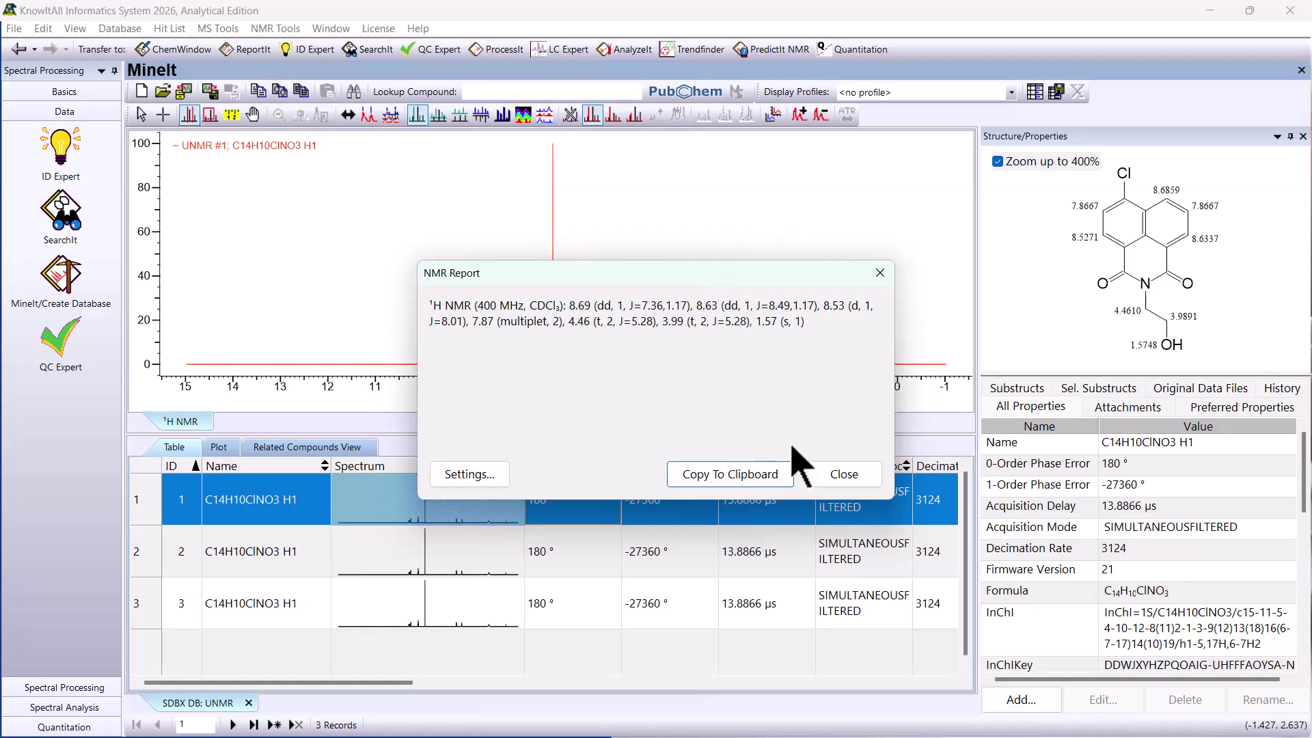
{"action": "left_click", "coordinate": [844, 476]}
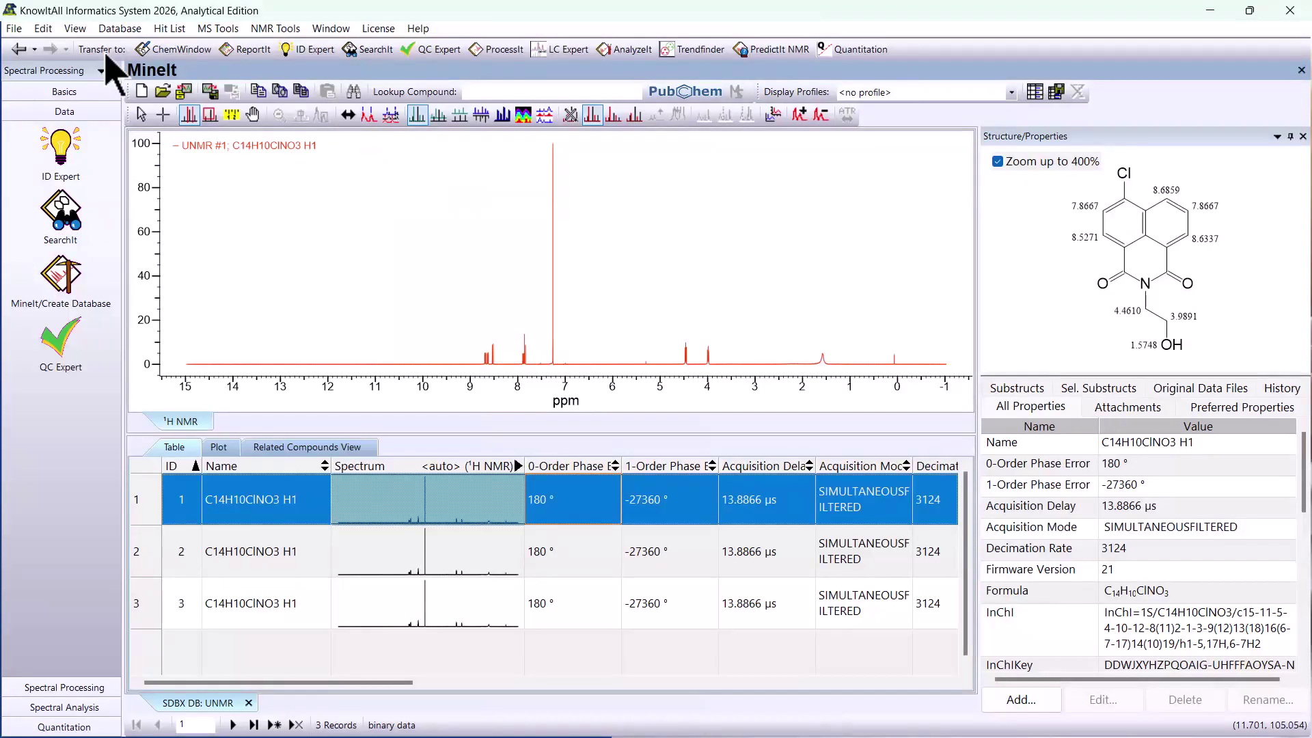
- Transfer the first record to ReportIt using the Landscape_NMR_Assignment template, and return to the database after reviewing the report
{"action": "left_click", "coordinate": [242, 57]}
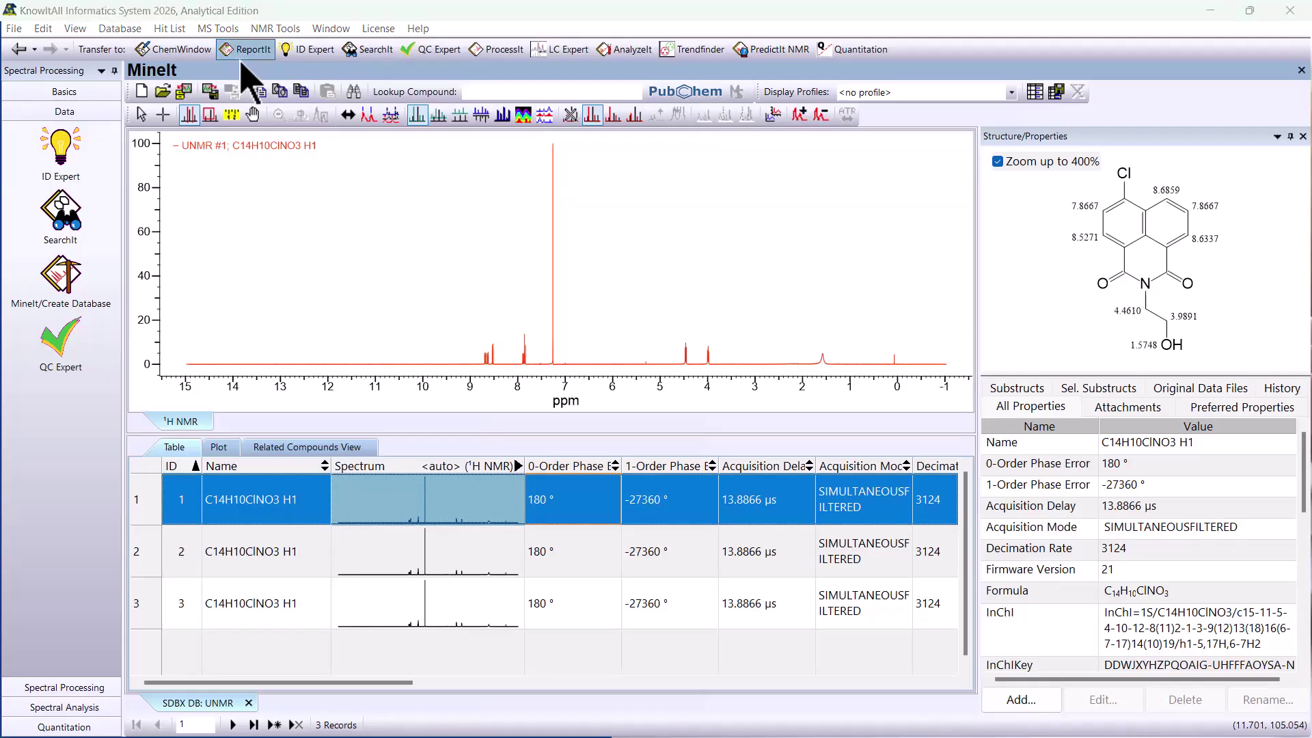
{"action": "left_click", "coordinate": [273, 155]}
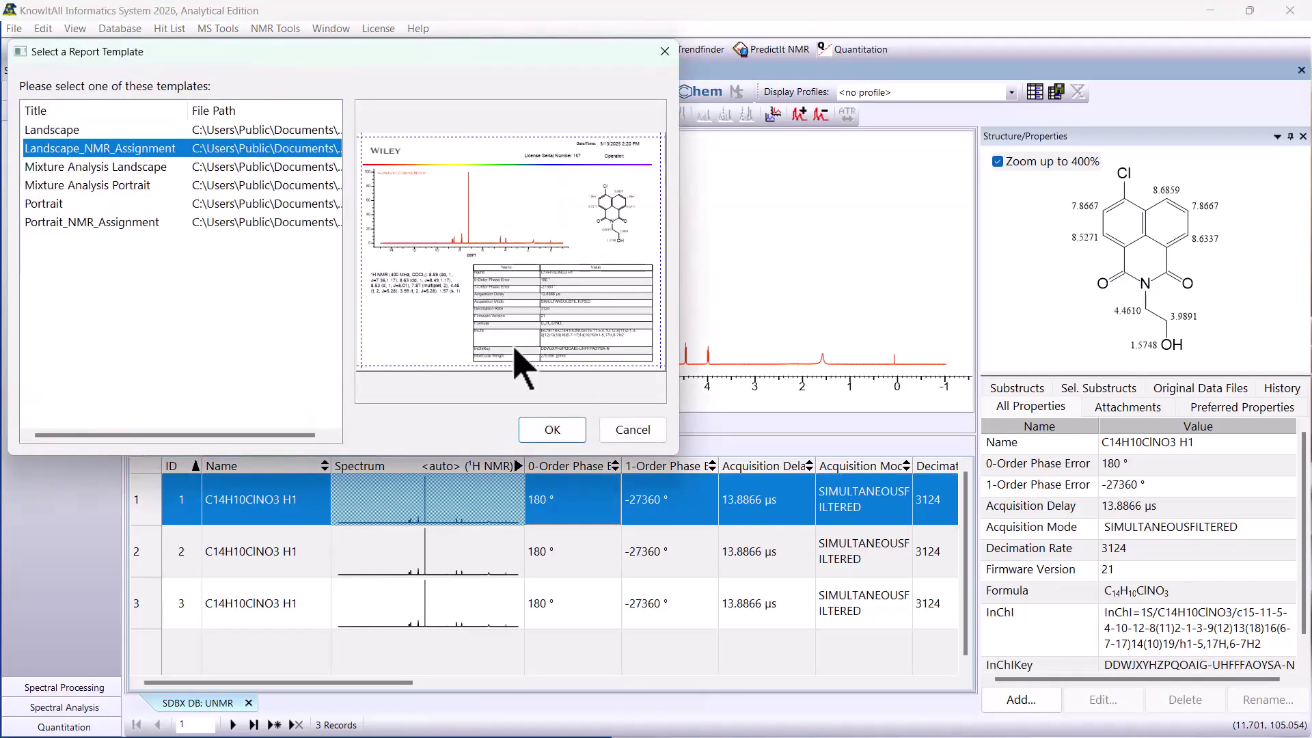
{"action": "left_click", "coordinate": [559, 433]}
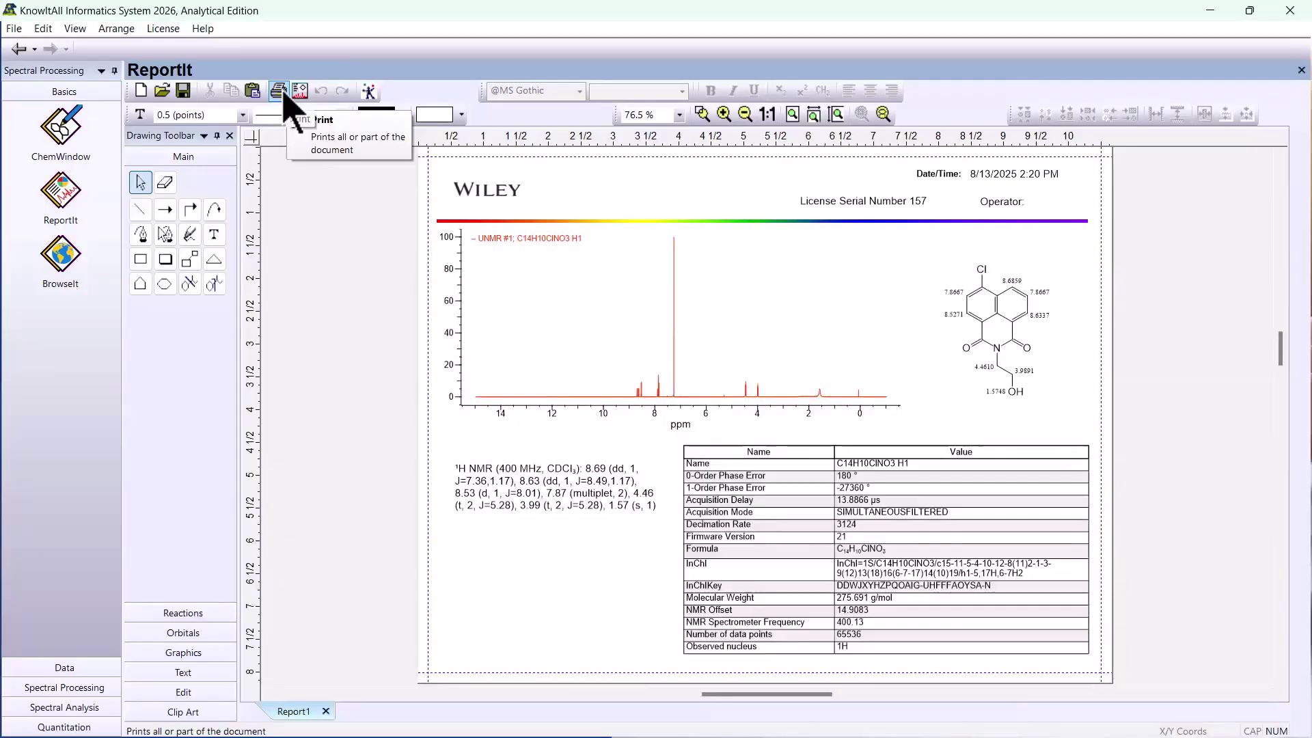
{"action": "left_click", "coordinate": [20, 49]}
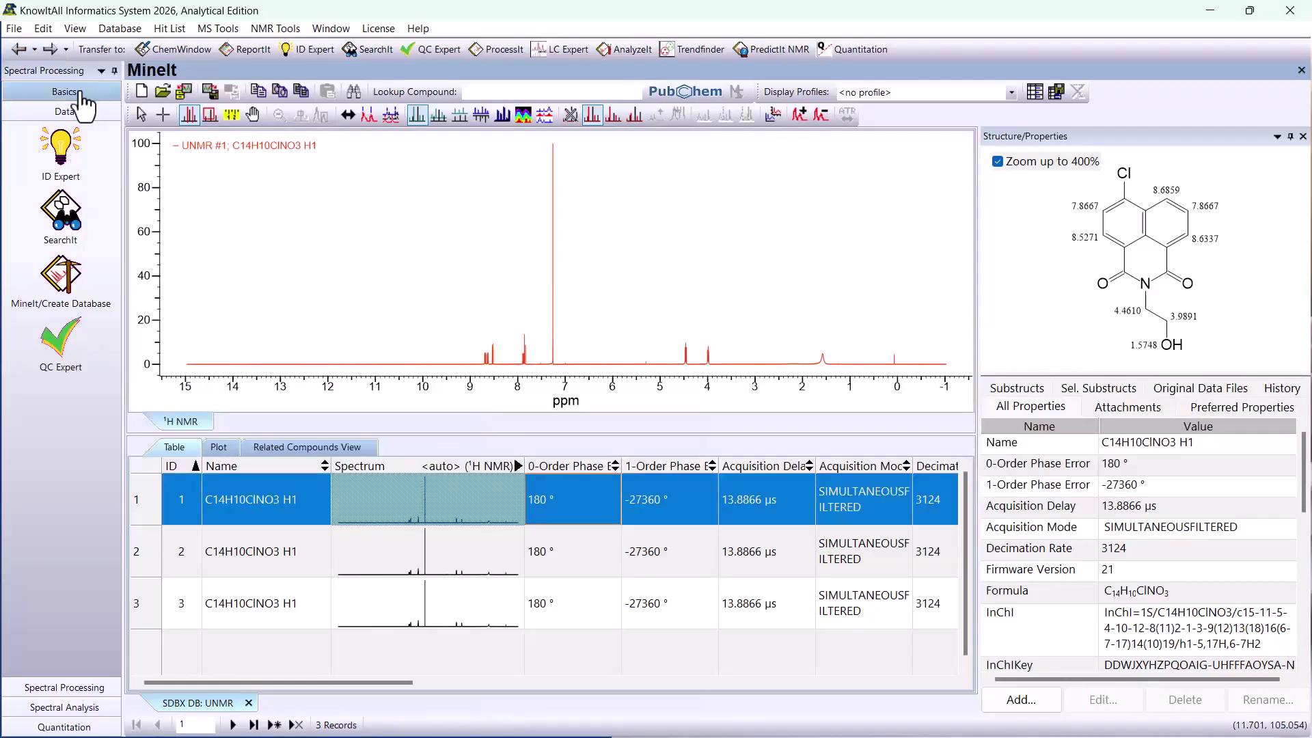
- Switch to ChemWindow and draw a benzene ring on the empty page
{"action": "left_click", "coordinate": [79, 94]}
{"action": "left_click", "coordinate": [69, 143]}
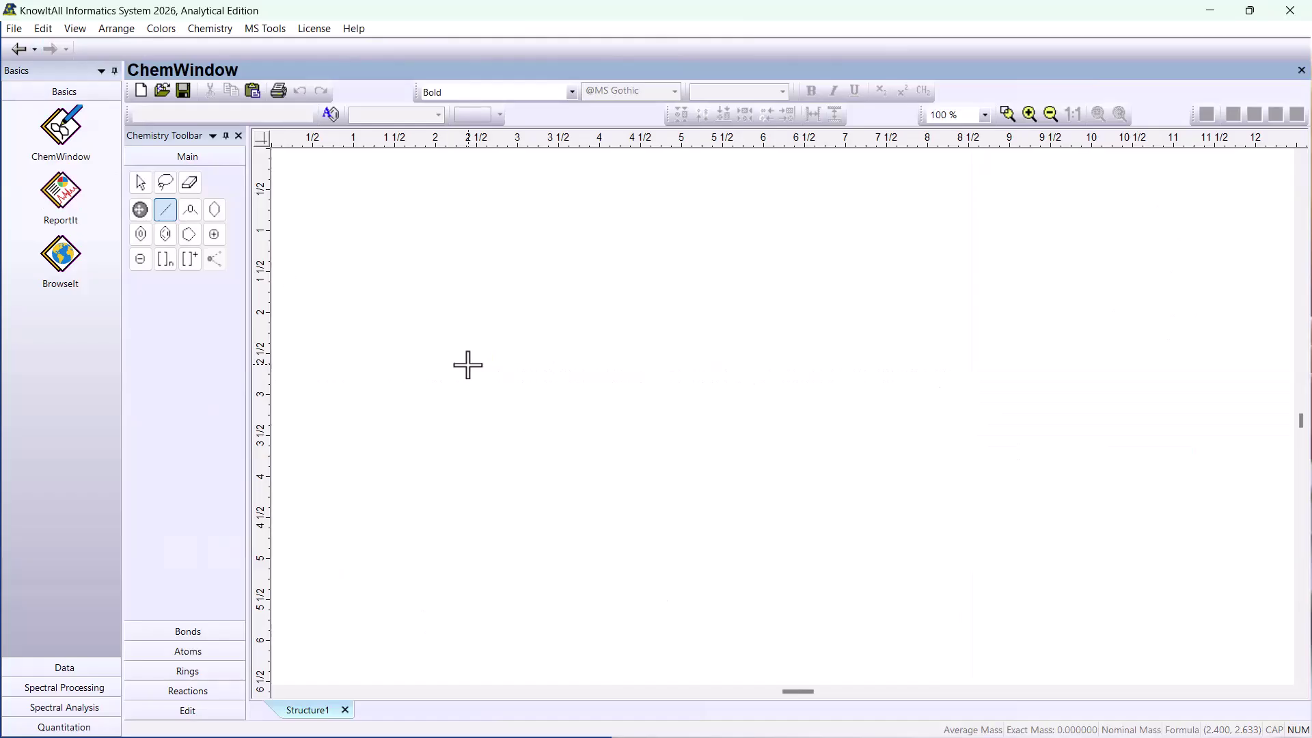
{"action": "left_click", "coordinate": [165, 234]}
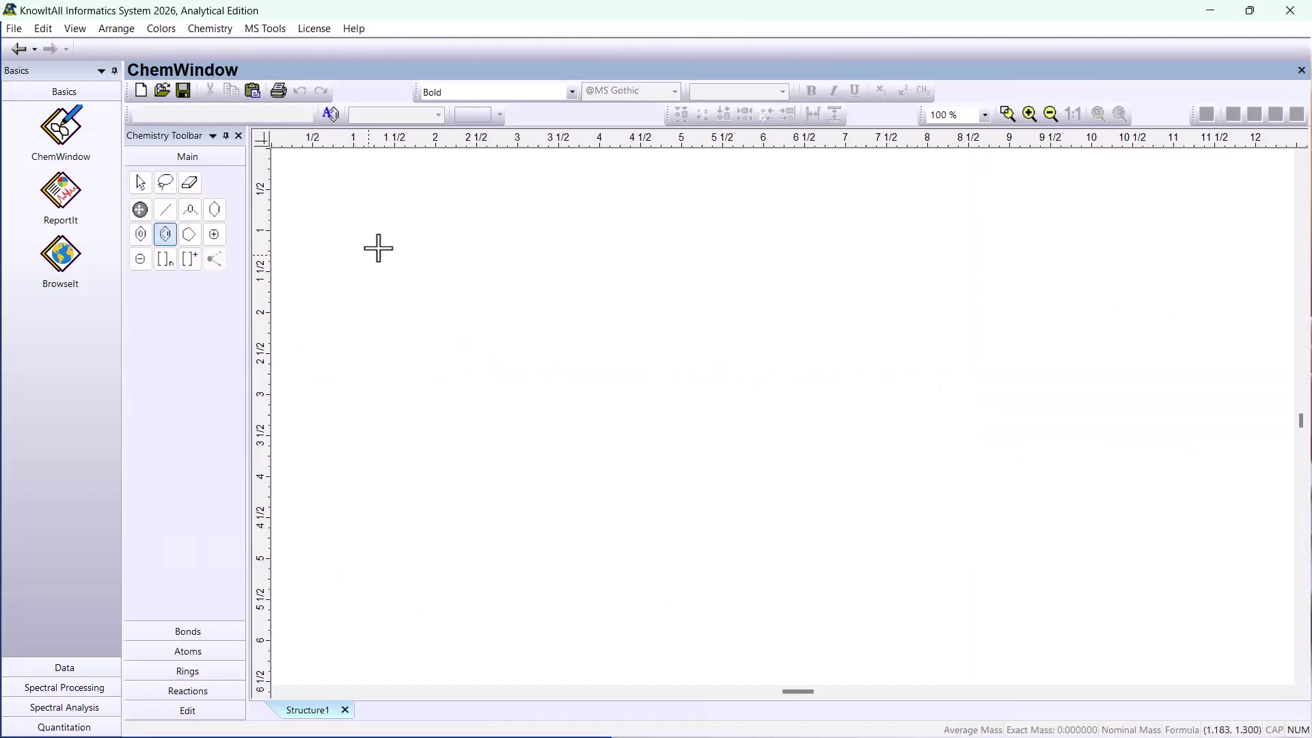
{"action": "left_click", "coordinate": [378, 248]}
- Attach a five-atom zigzag chain to the ring, with an E double bond between its first two atoms and oxygen as the fourth
{"action": "left_click", "coordinate": [165, 210]}
{"action": "left_click", "coordinate": [409, 226]}
{"action": "left_click", "coordinate": [431, 218]}
{"action": "left_click", "coordinate": [448, 229]}
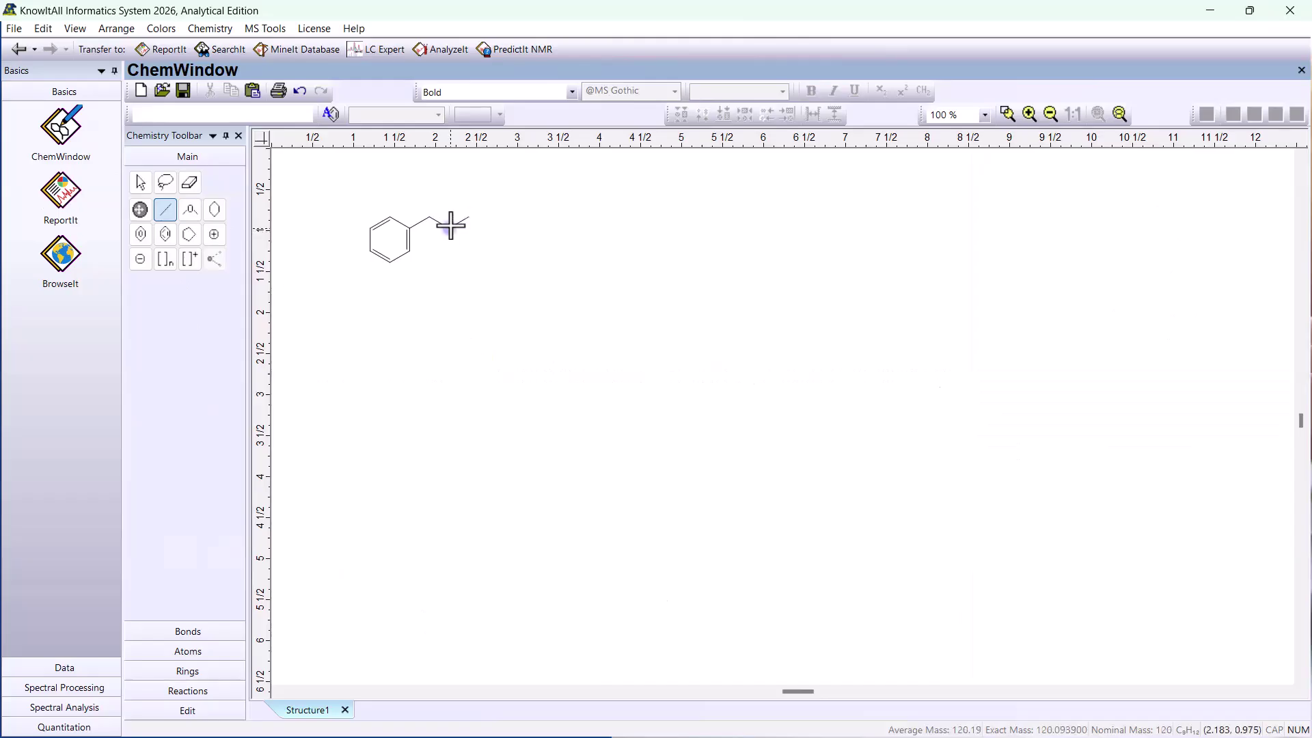
{"action": "left_click", "coordinate": [469, 217]}
{"action": "left_click", "coordinate": [438, 224]}
{"action": "left_click", "coordinate": [488, 228]}
{"action": "key", "text": "o"}
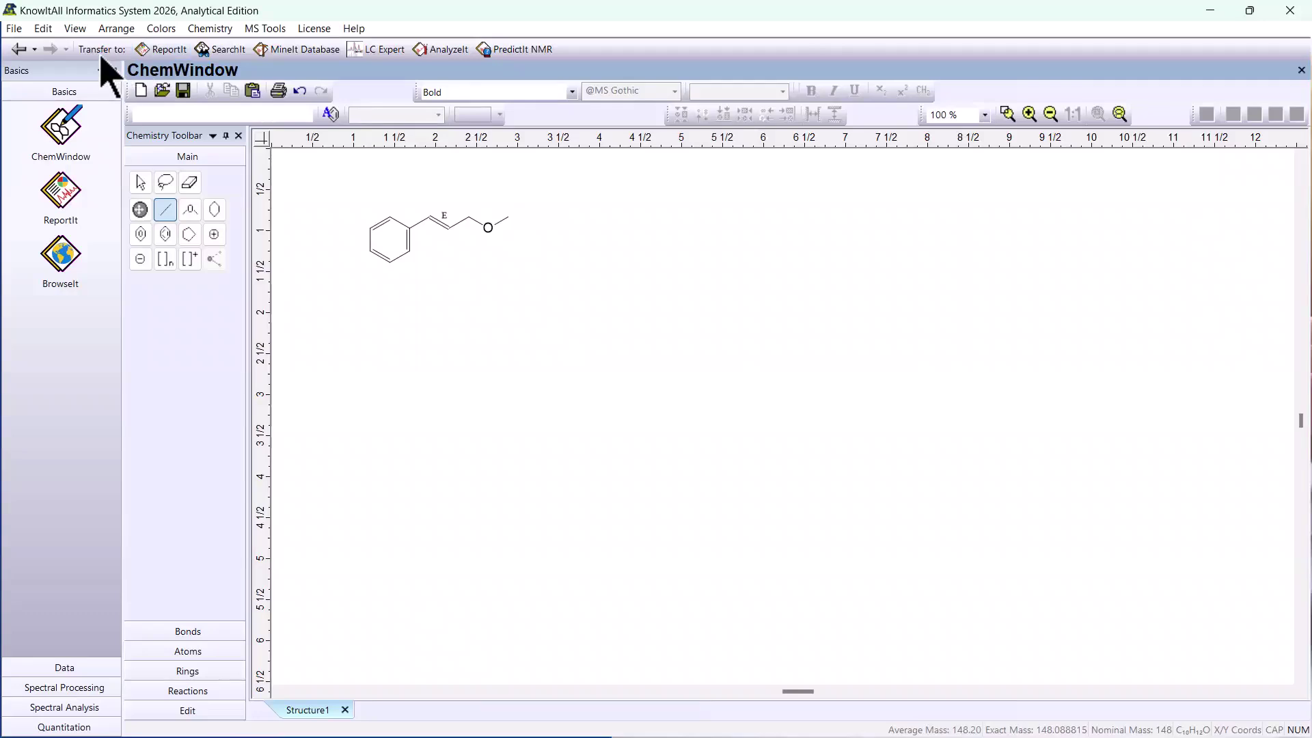
- Transfer the drawn structure to PredictIt NMR and predict its shifts for the 1H nucleus
{"action": "left_click", "coordinate": [537, 57]}
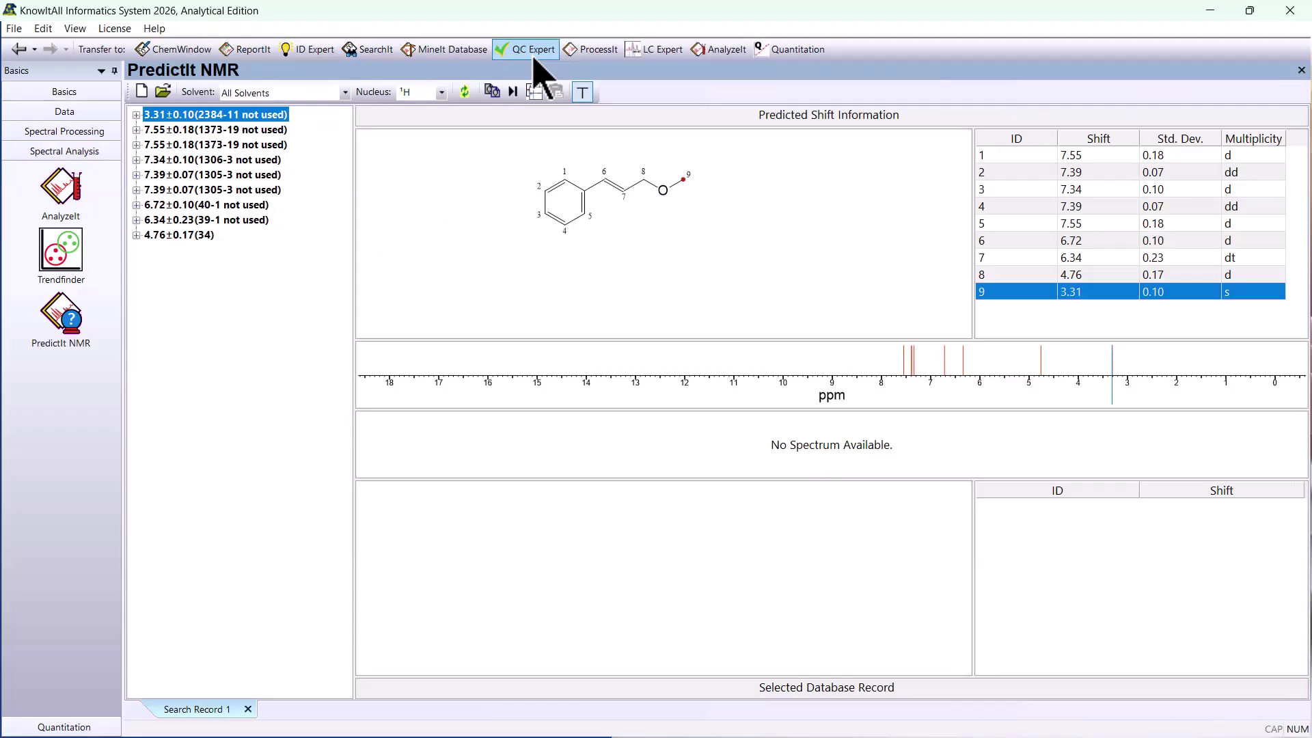
{"action": "left_click", "coordinate": [441, 93]}
{"action": "left_click", "coordinate": [443, 102]}
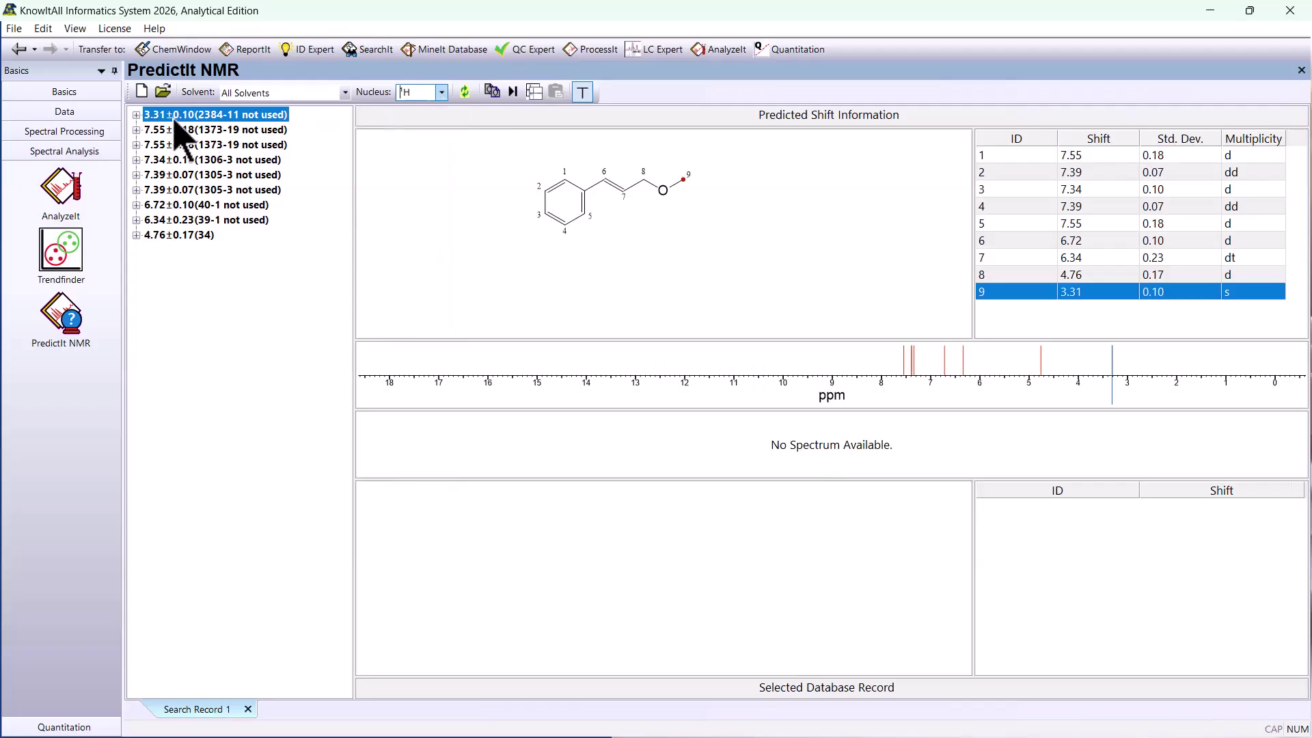
- Examine the 5.61, 5.69 and 5.70 ppm reference entries behind atom 7's predicted shift, and open the source database record of the 5.70 entry
{"action": "left_click", "coordinate": [624, 193]}
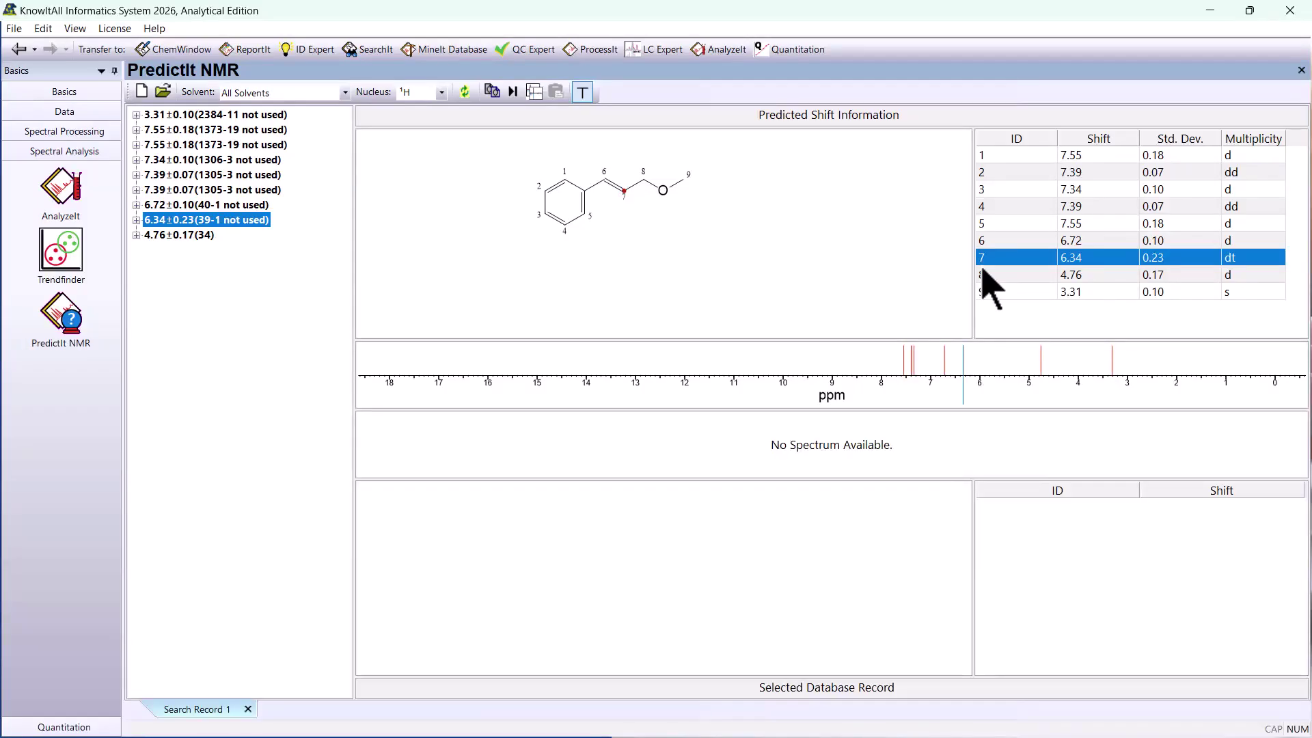
{"action": "left_click", "coordinate": [137, 220]}
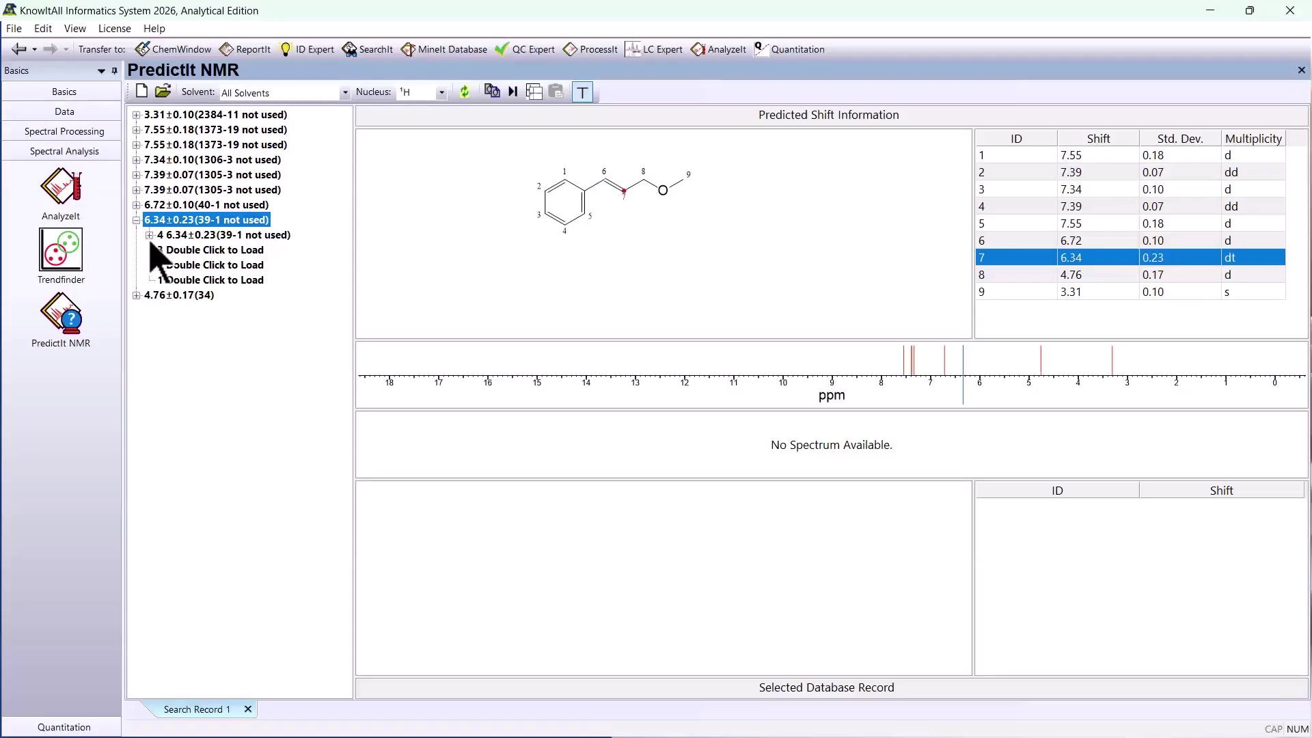
{"action": "double_click", "coordinate": [152, 248]}
{"action": "scroll", "coordinate": [198, 270], "scroll_direction": "up", "scroll_amount": 3}
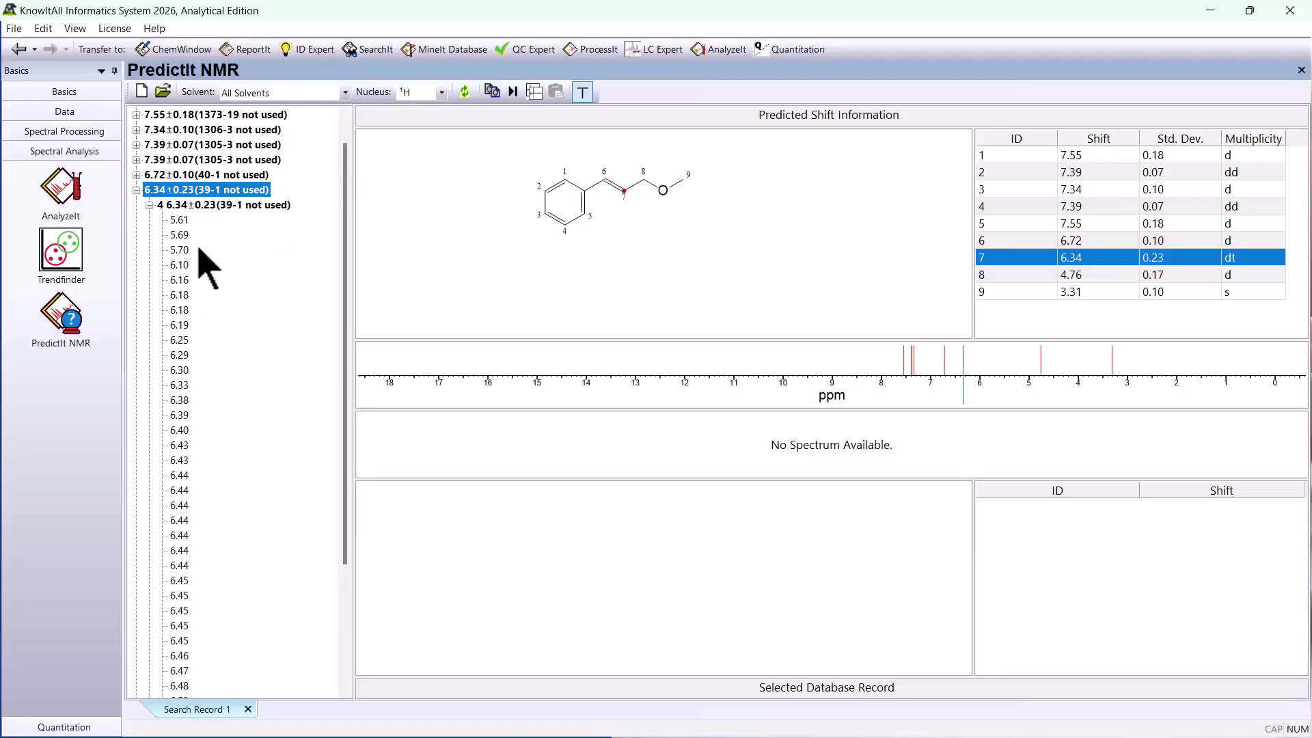
{"action": "left_click", "coordinate": [180, 252]}
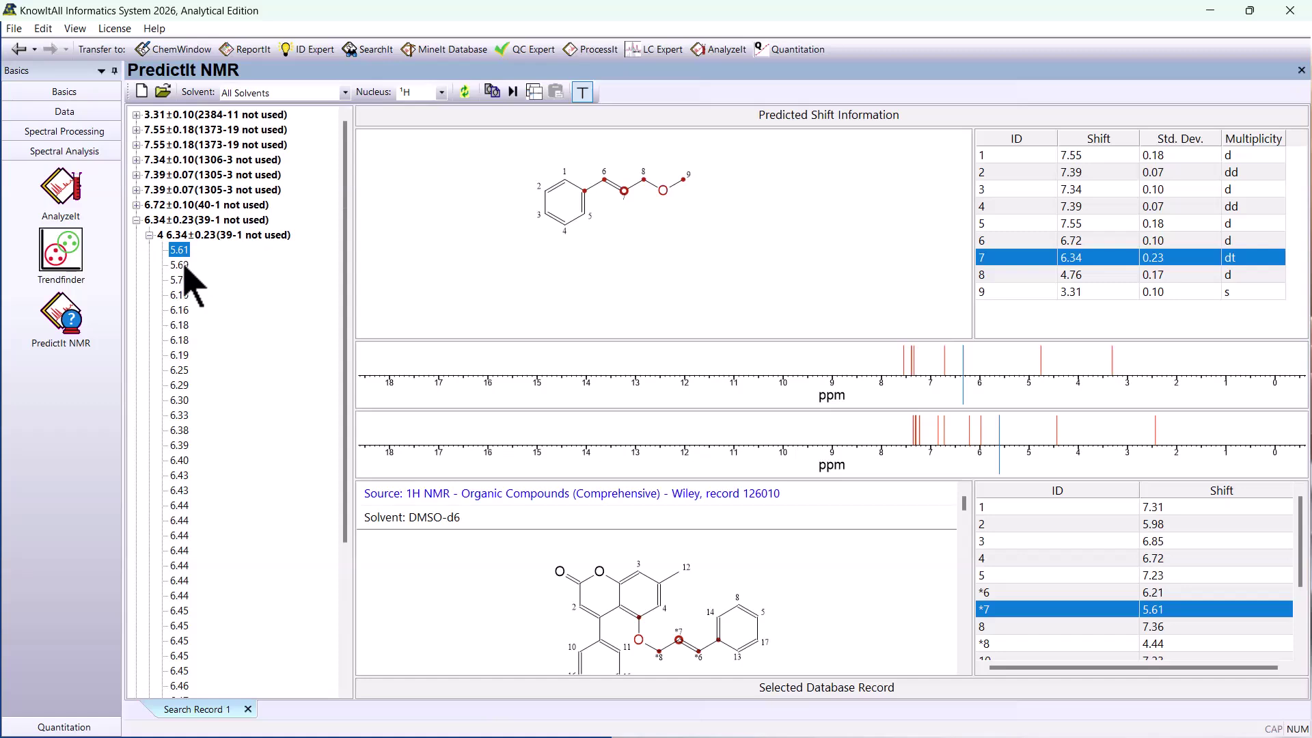
{"action": "left_click", "coordinate": [179, 265]}
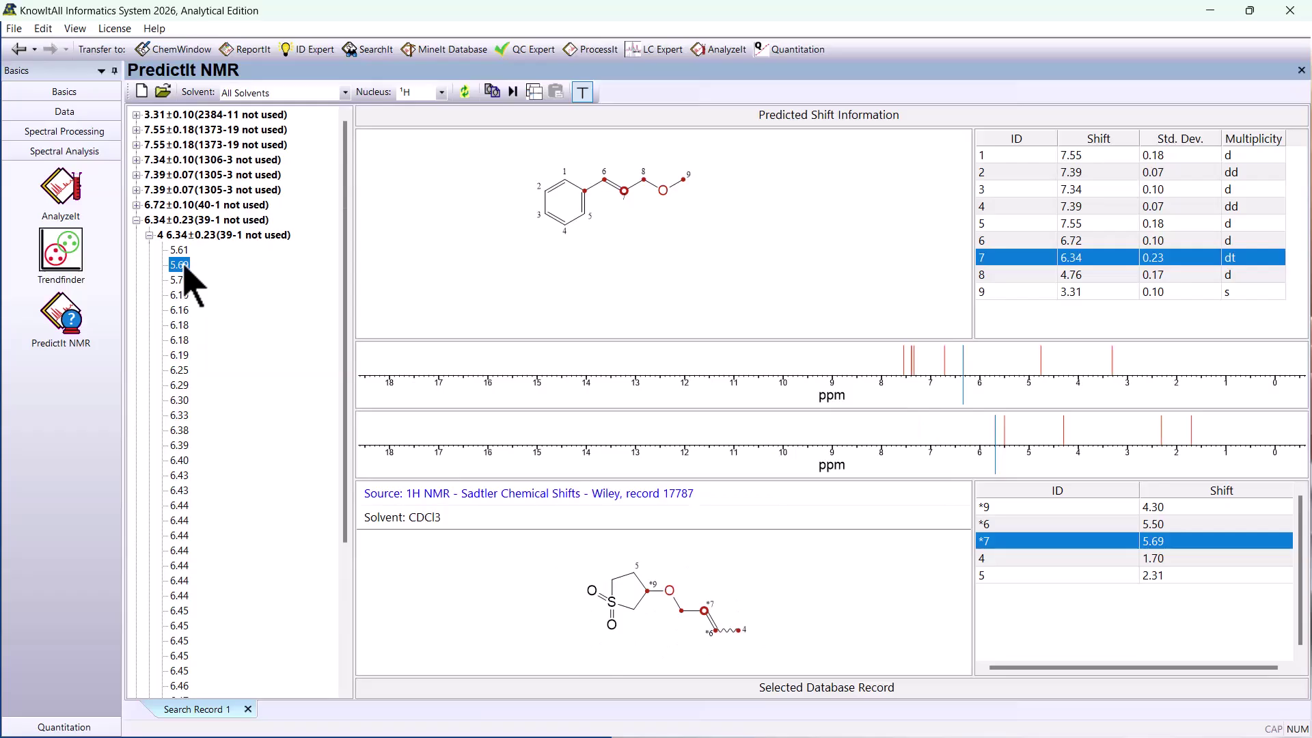
{"action": "left_click", "coordinate": [182, 280]}
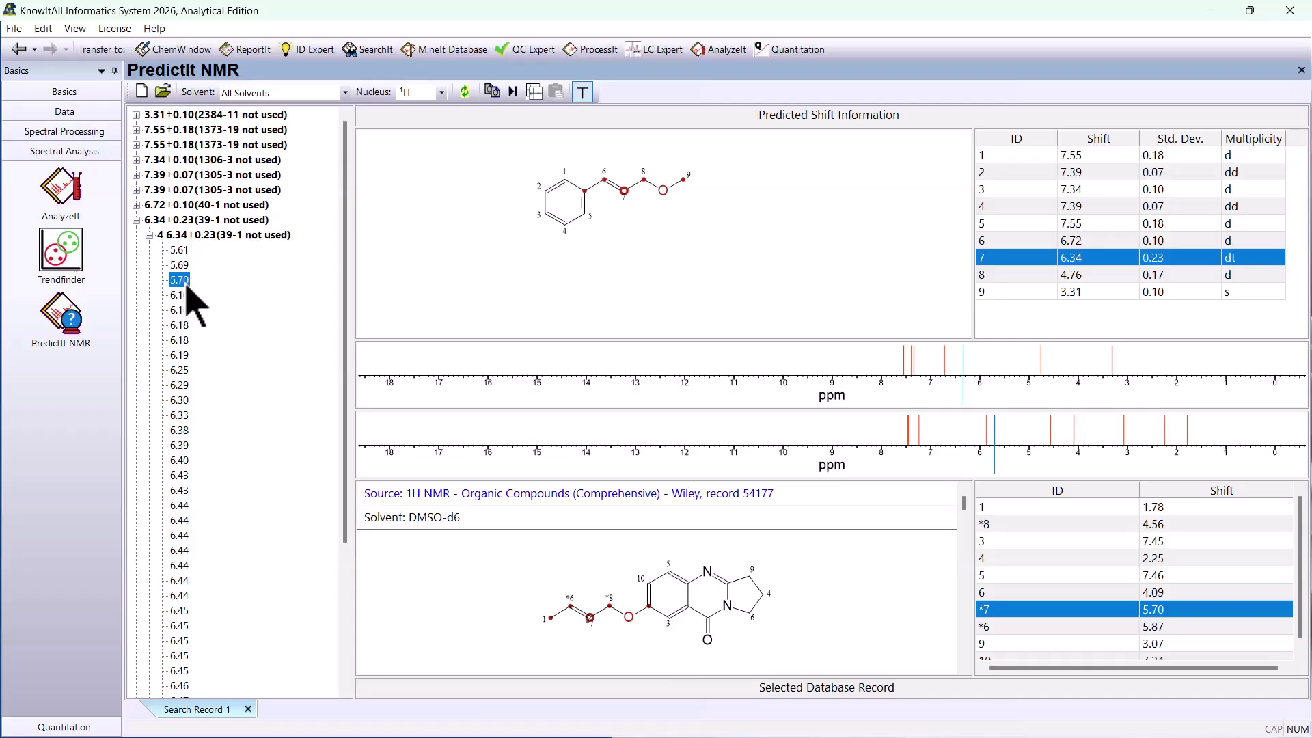
{"action": "left_click", "coordinate": [525, 509]}
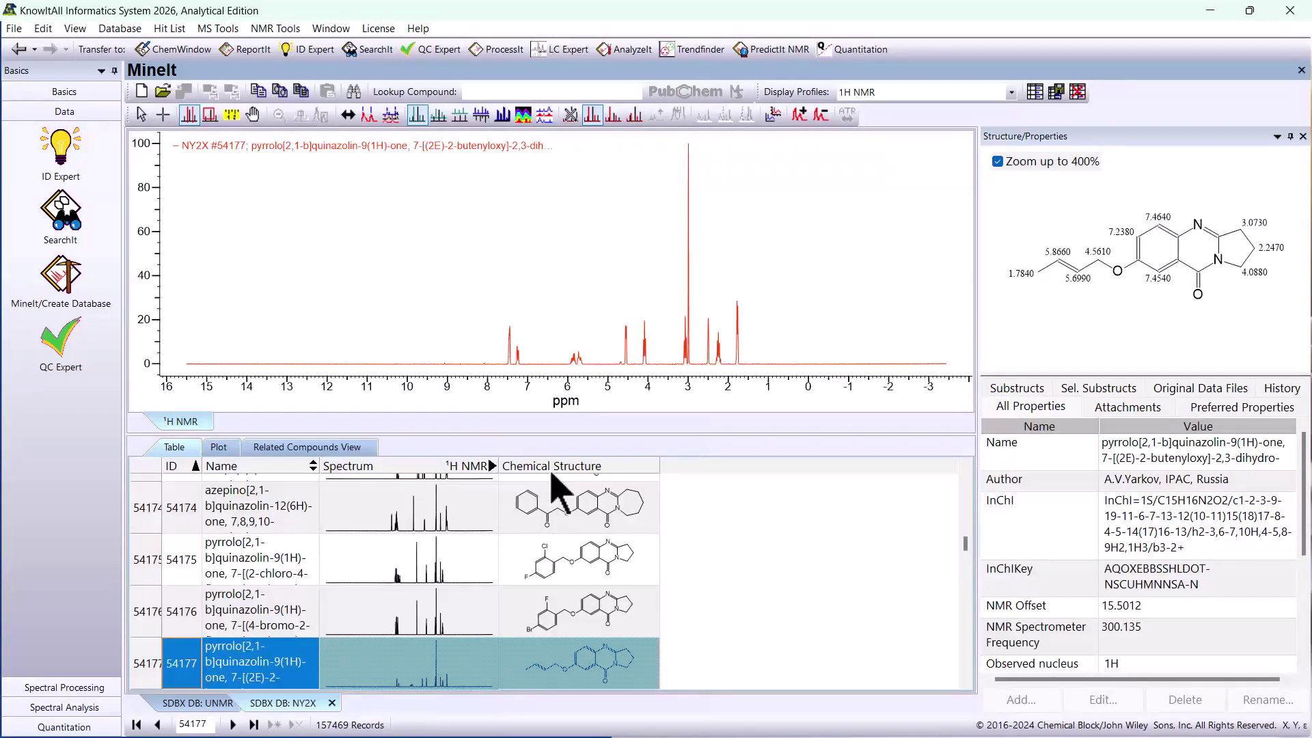
- Leave the reference record, switch to SearchIt and open the limonene search
{"action": "left_click", "coordinate": [28, 56]}
{"action": "left_click", "coordinate": [27, 56]}
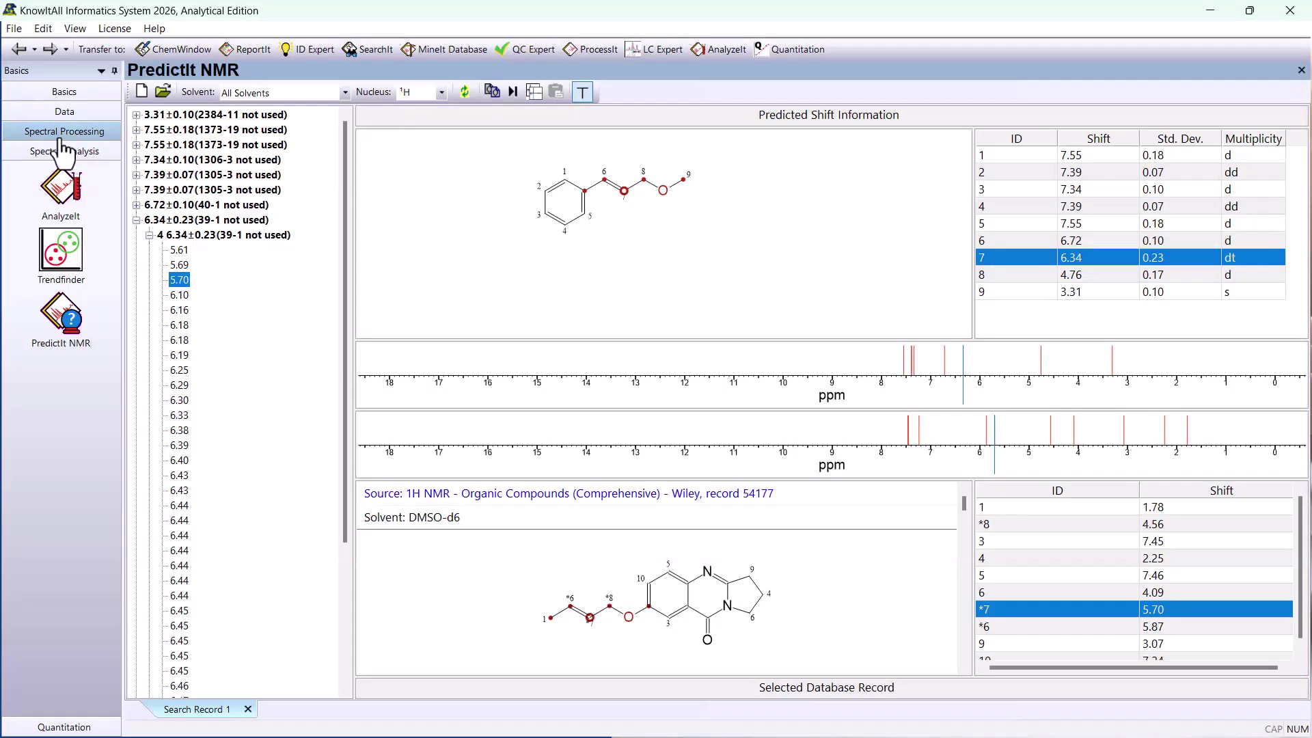
{"action": "left_click", "coordinate": [64, 111]}
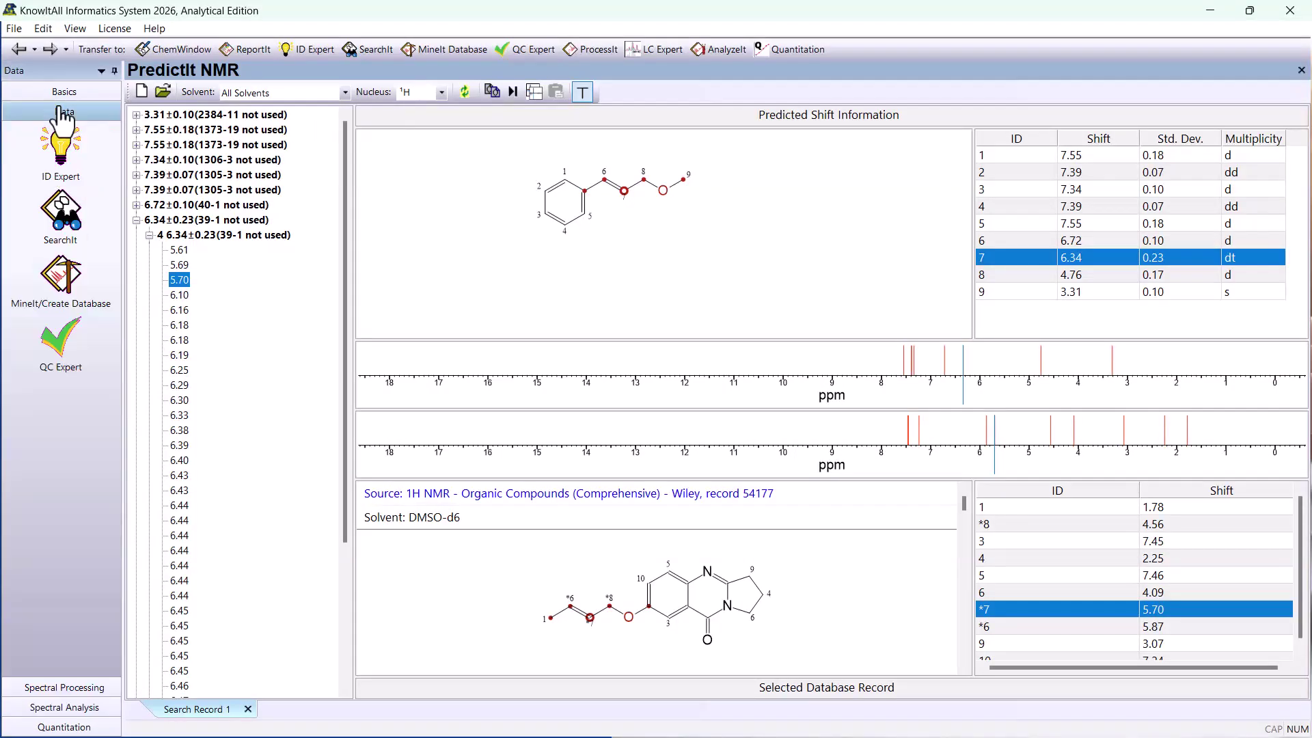
{"action": "left_click", "coordinate": [60, 216]}
{"action": "left_click", "coordinate": [177, 711]}
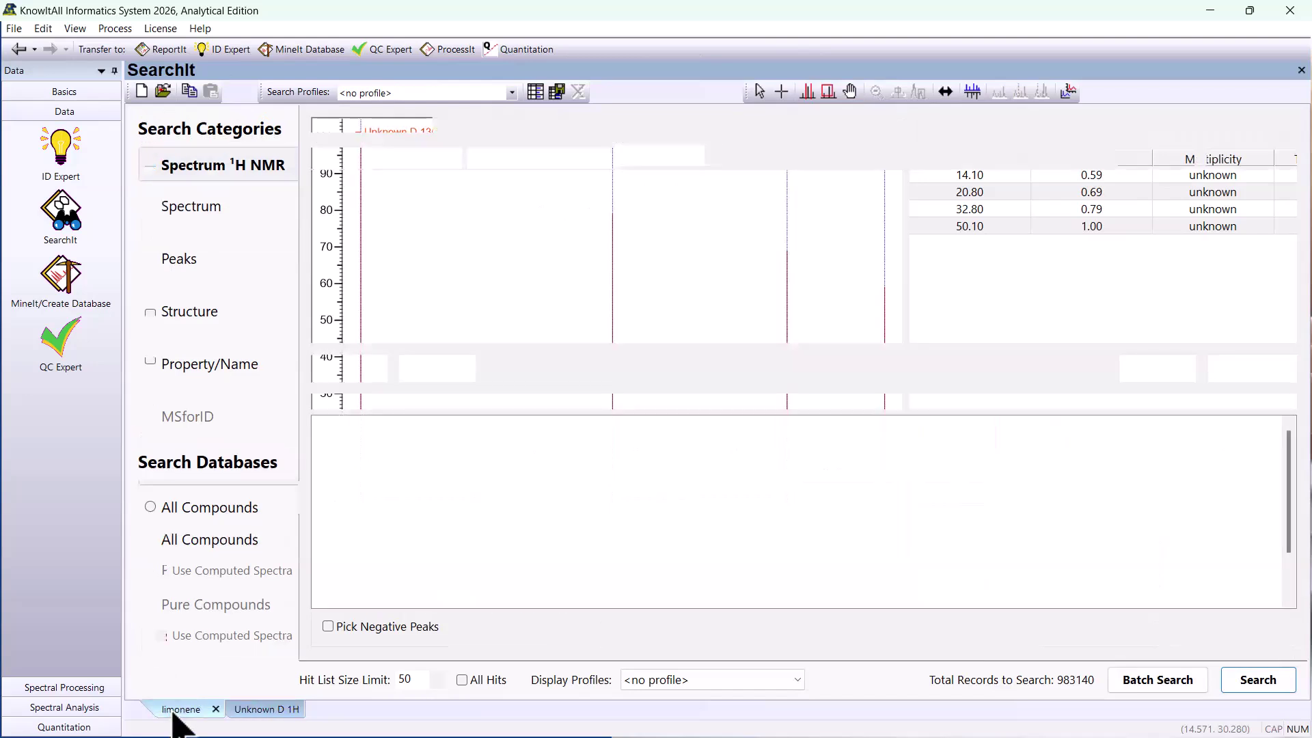
- Run a 1H NMR spectrum search for limonene against the user-selected databases and offset the overlaid spectra in the results
{"action": "left_click", "coordinate": [269, 165]}
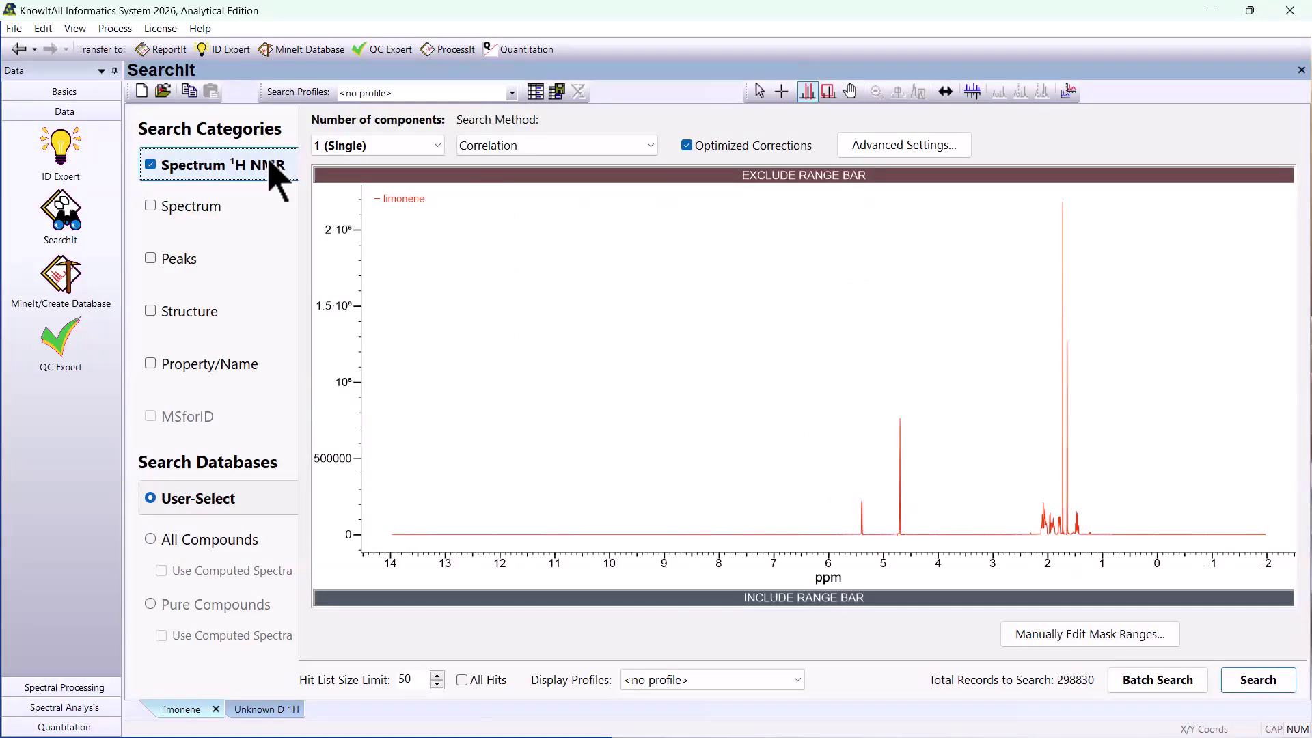
{"action": "left_click", "coordinate": [195, 503]}
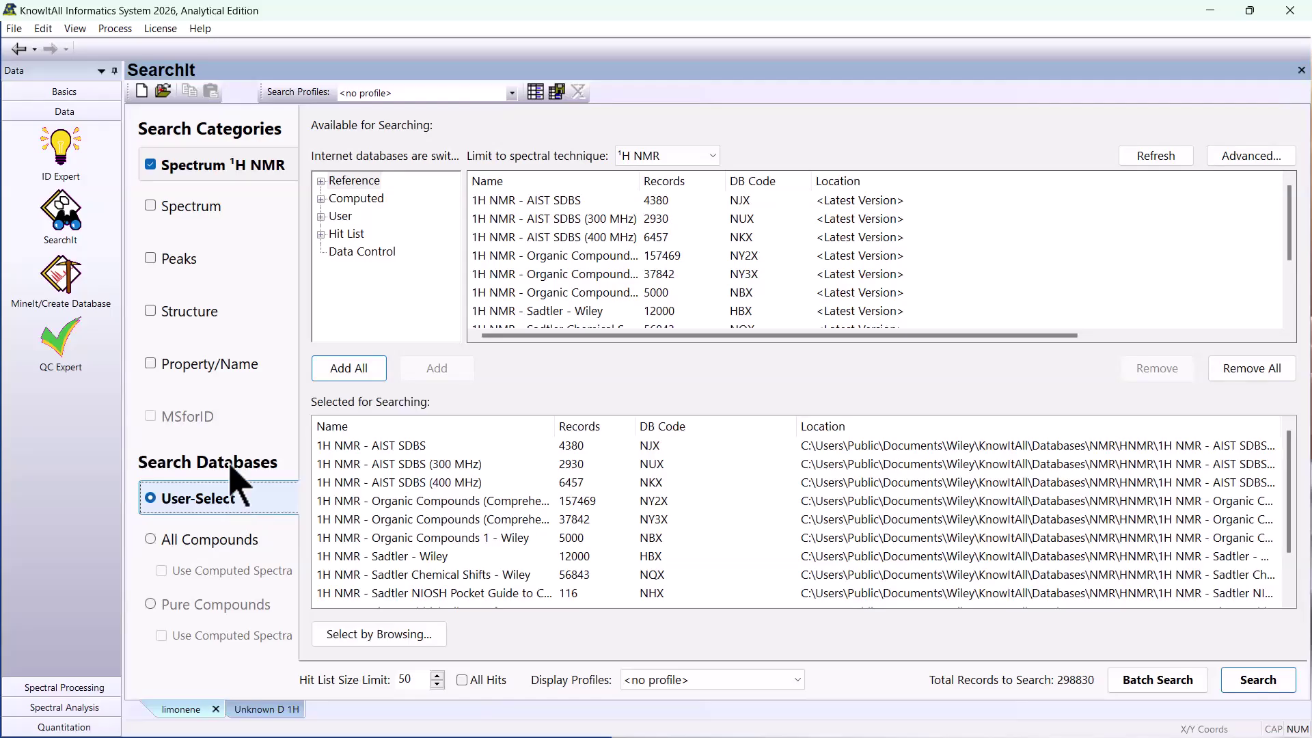
{"action": "left_click", "coordinate": [240, 171]}
{"action": "left_click", "coordinate": [1257, 680]}
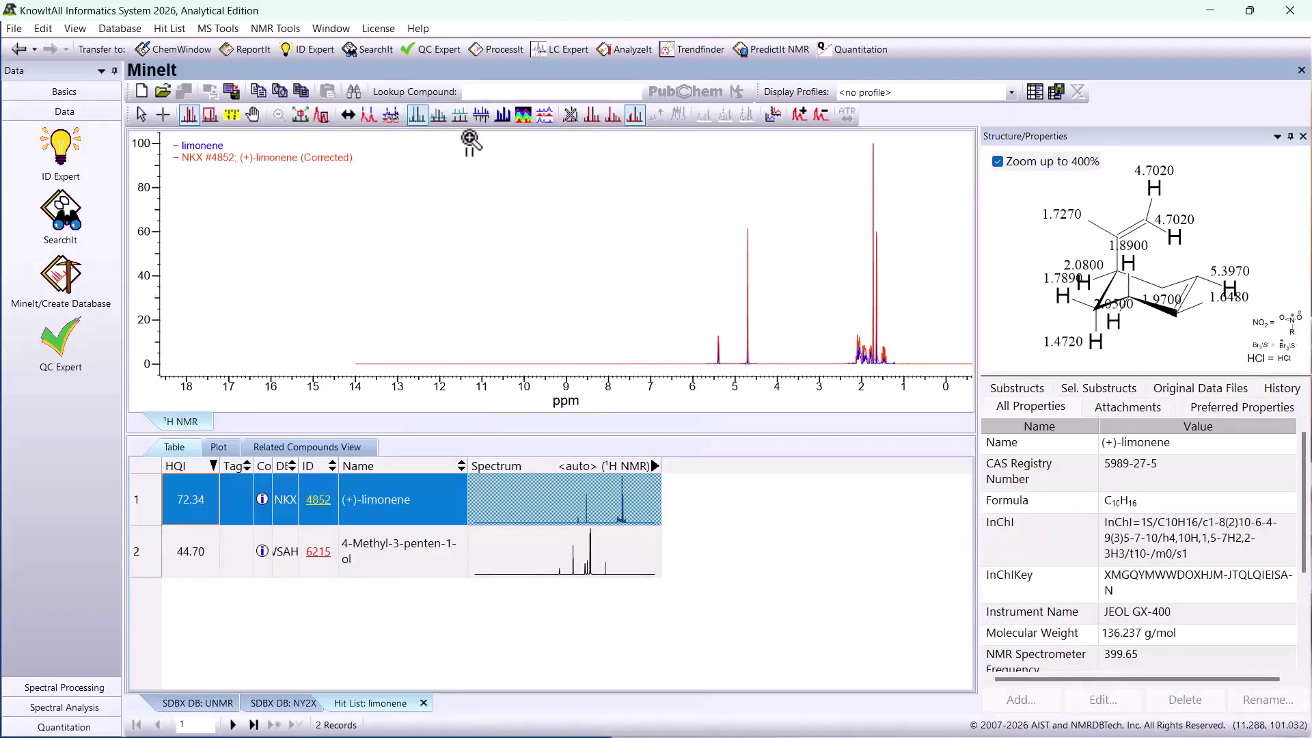
{"action": "left_click", "coordinate": [438, 115]}
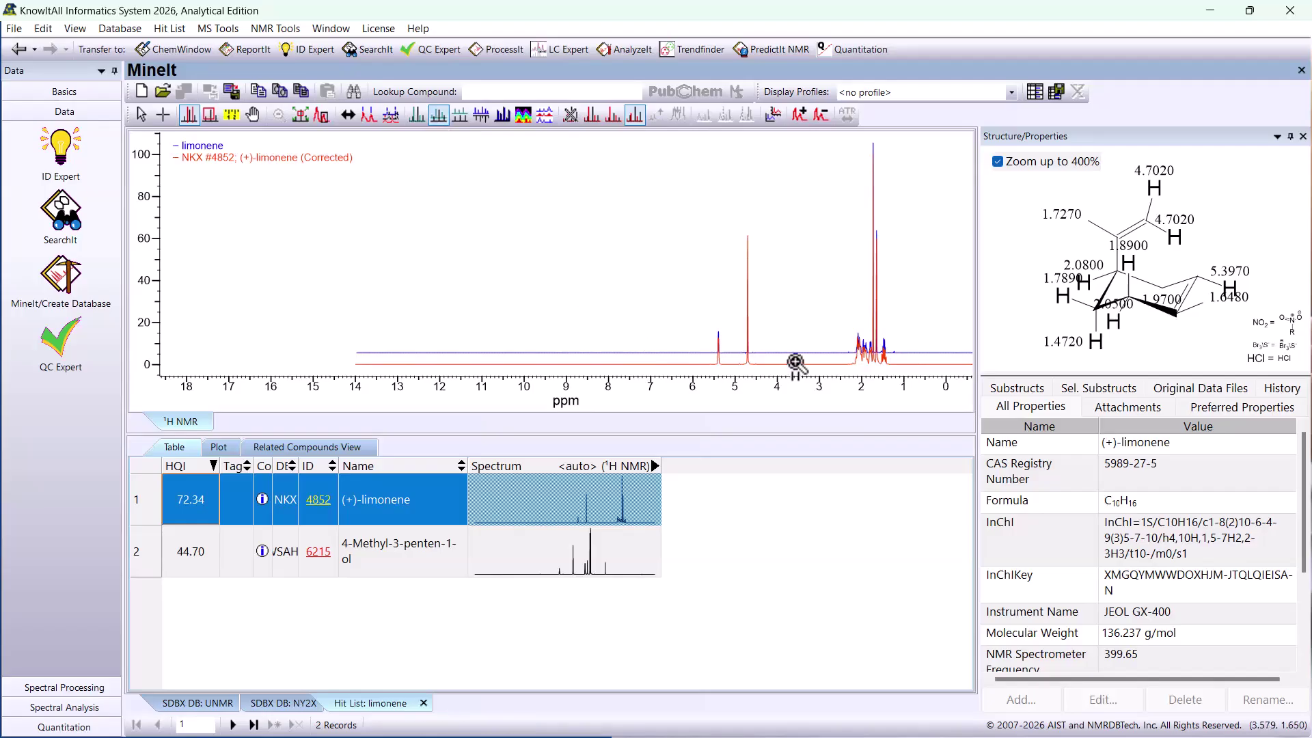
- Return to SearchIt, open the Unknown D 1H search and re-pick its 13C peaks with a minimum intensity of about 17%
{"action": "left_click", "coordinate": [19, 49]}
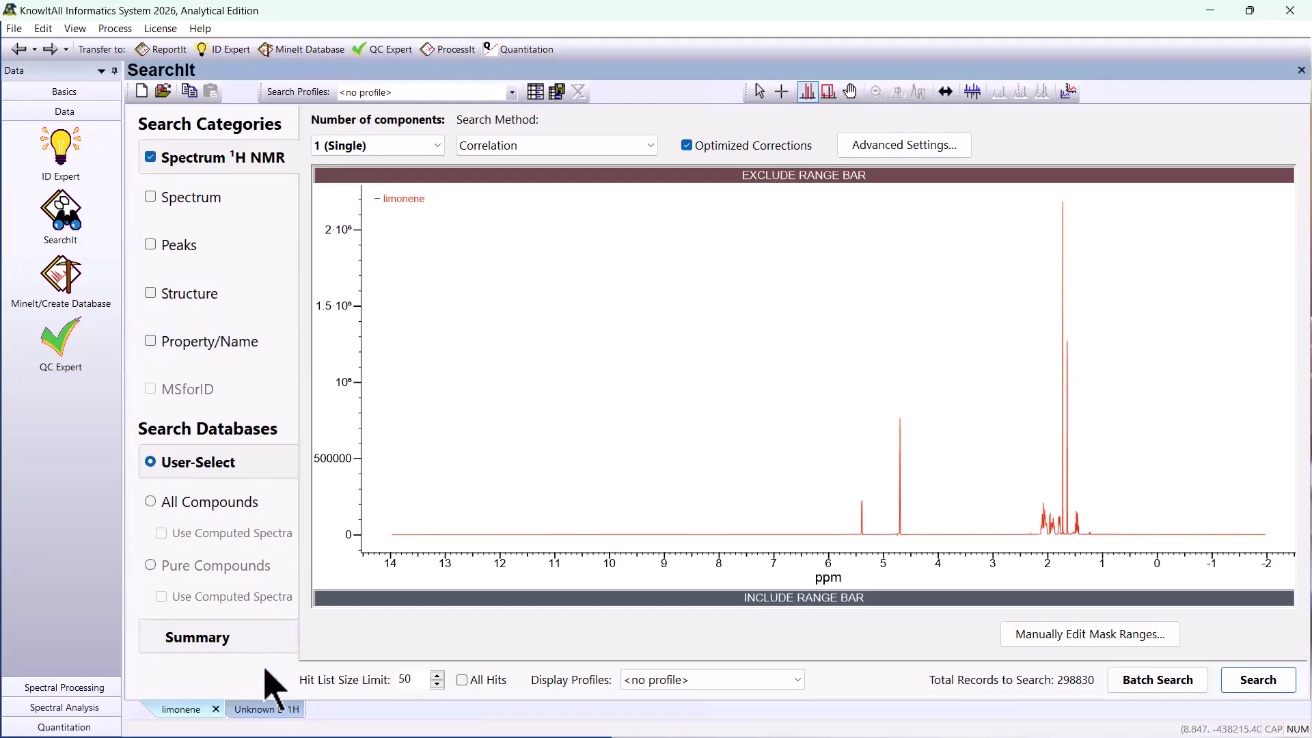
{"action": "left_click", "coordinate": [252, 713]}
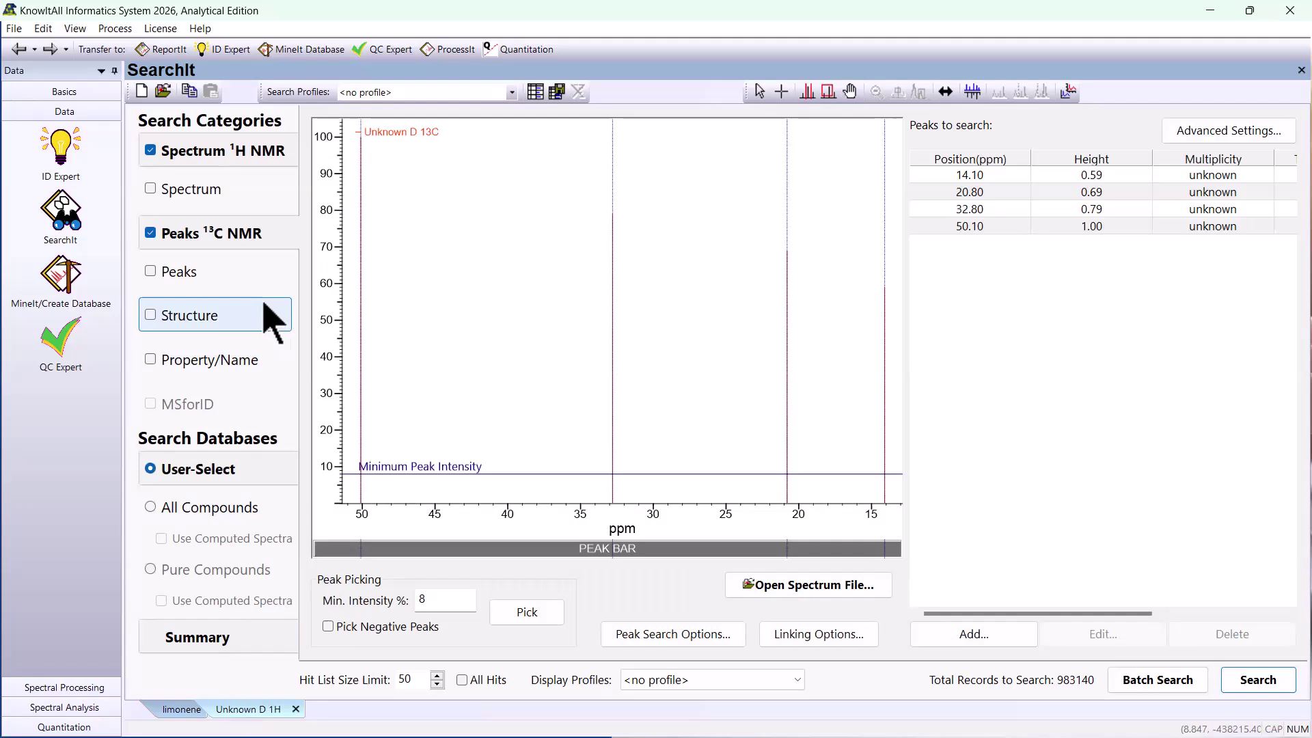
{"action": "left_click", "coordinate": [271, 174]}
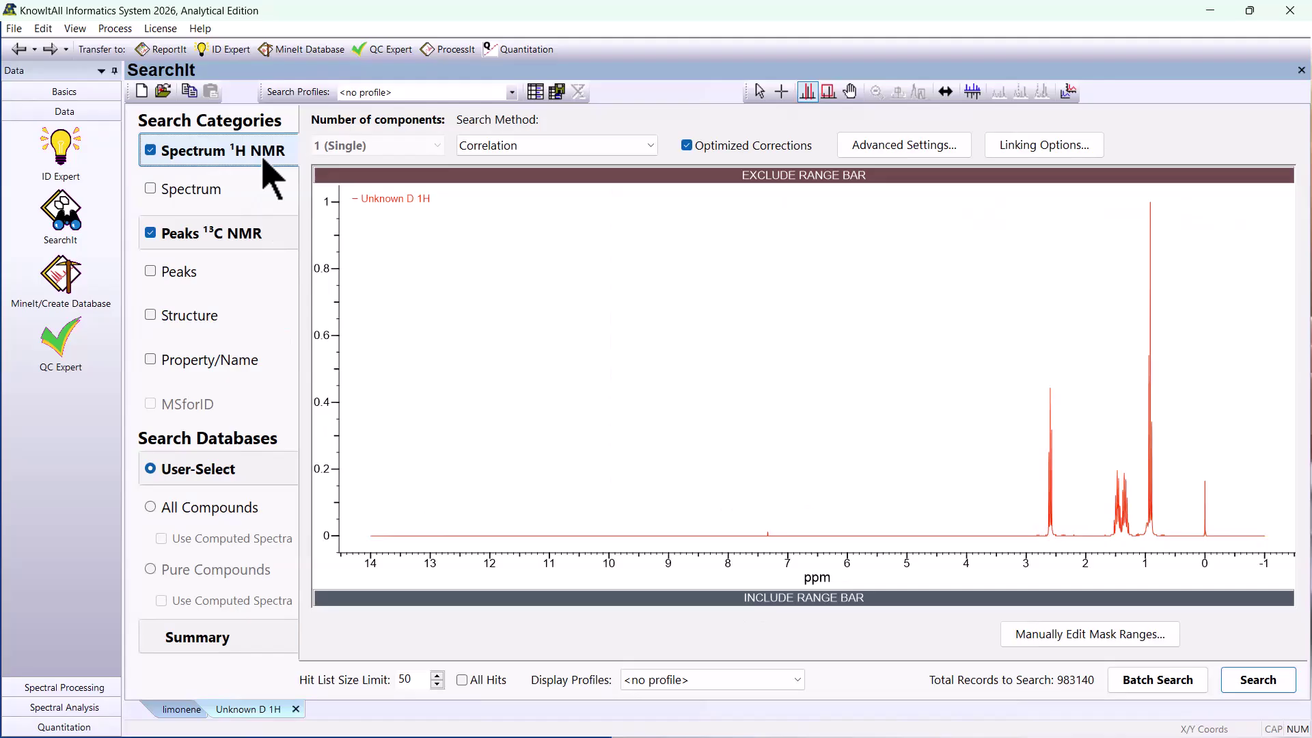
{"action": "left_click", "coordinate": [260, 238]}
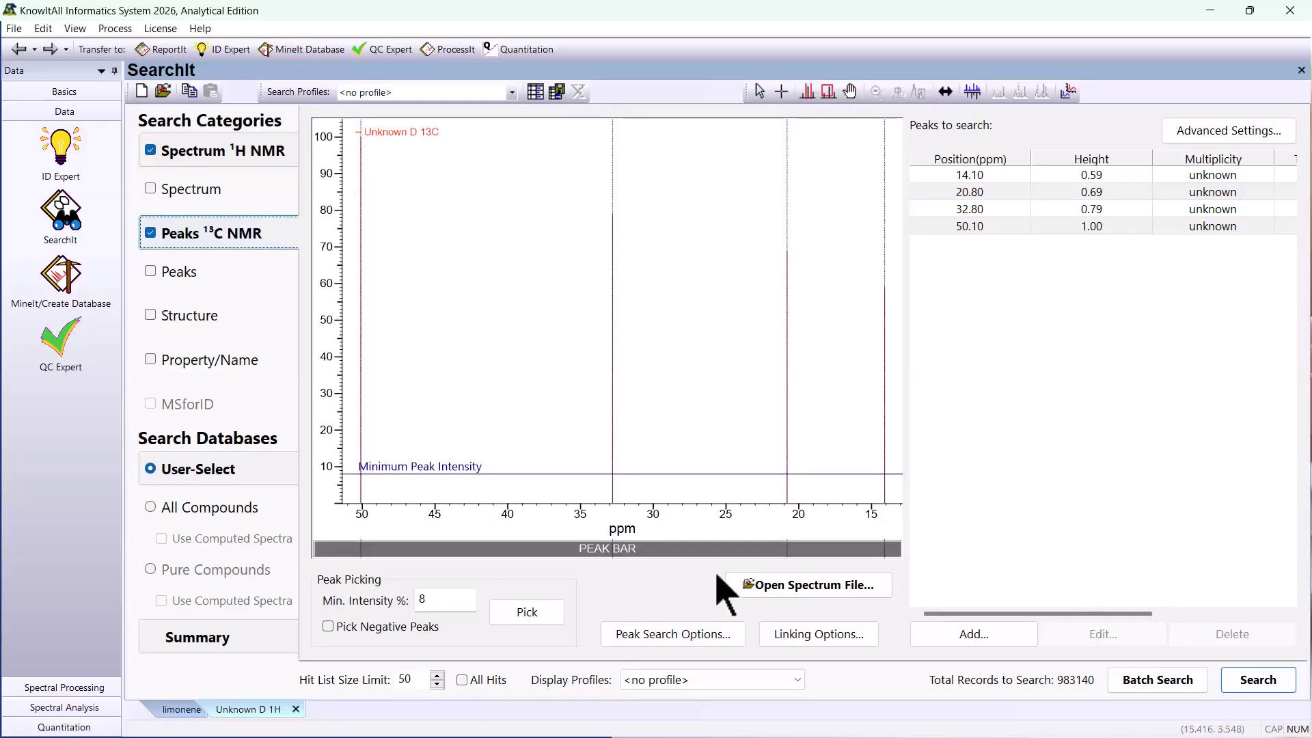
{"action": "left_click_drag", "start_coordinate": [643, 473], "coordinate": [650, 441]}
{"action": "left_click", "coordinate": [535, 614]}
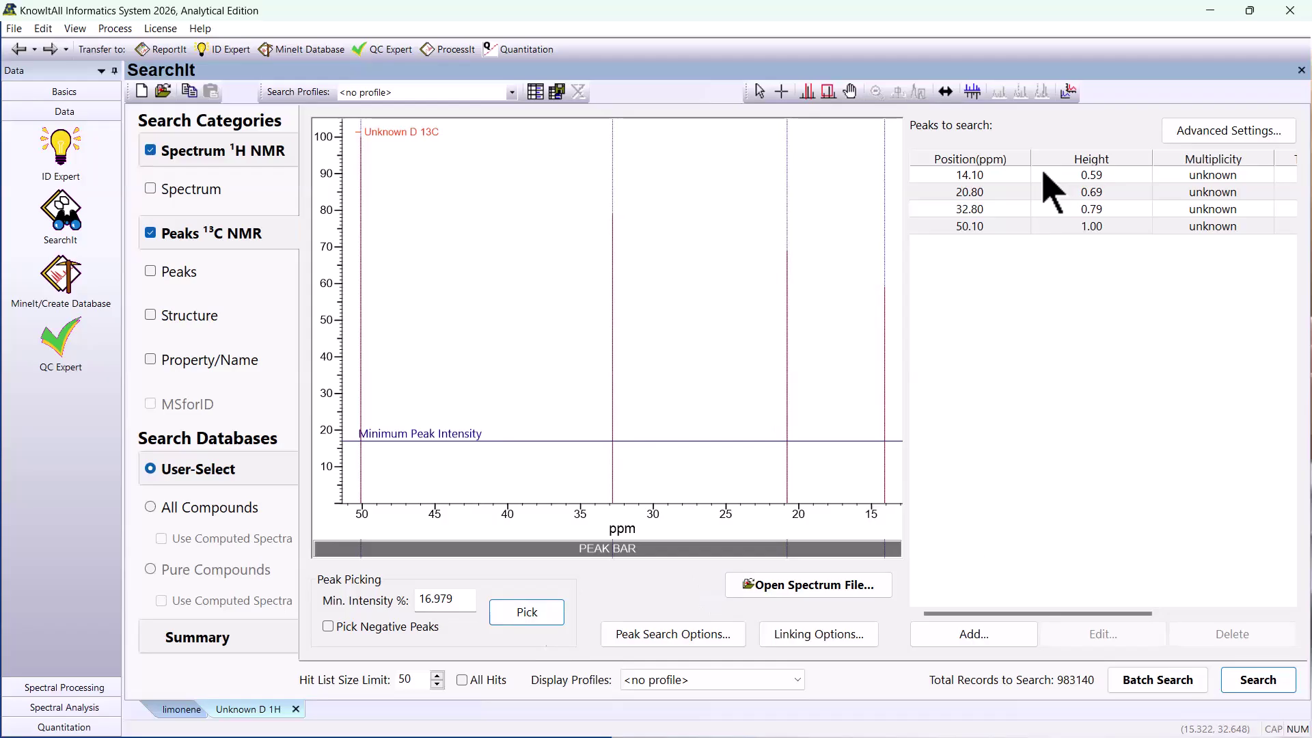
- Check the databases selected for Unknown D 1H and run the combined 1H spectrum and 13C peak search
{"action": "left_click", "coordinate": [247, 479]}
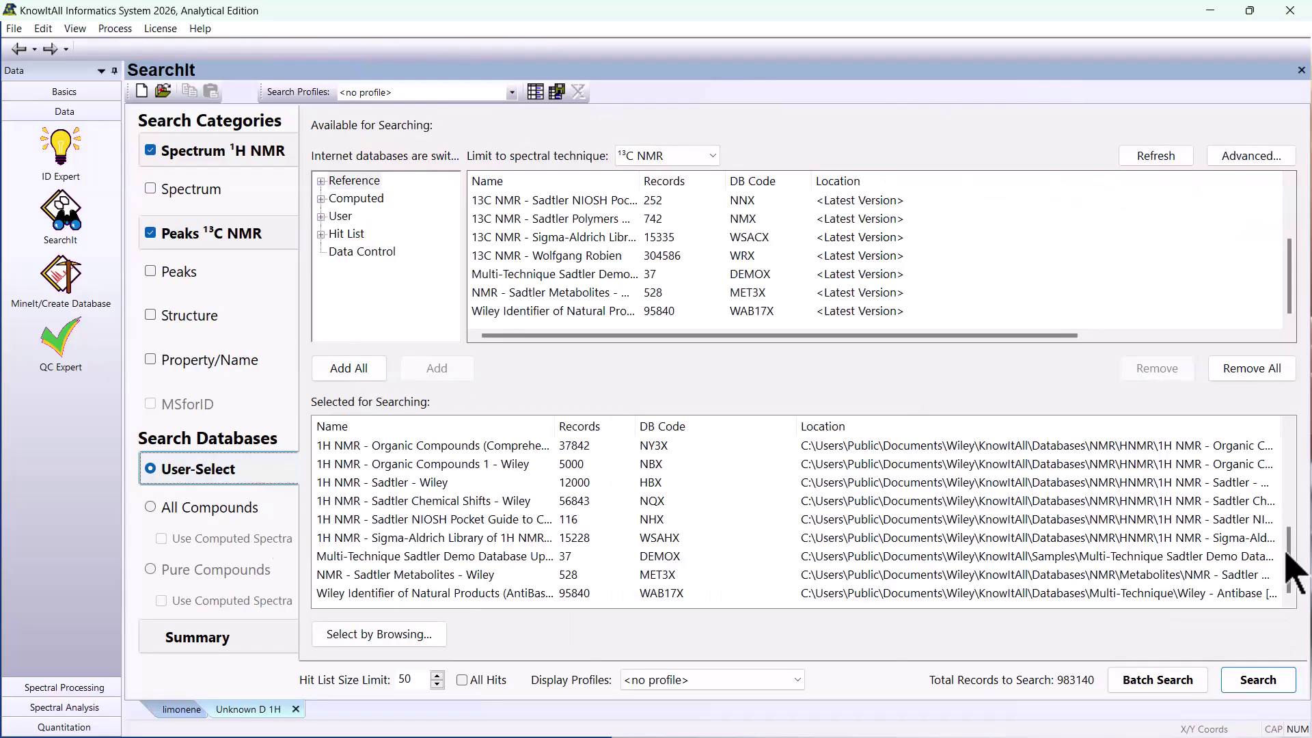
{"action": "left_click_drag", "start_coordinate": [1289, 550], "coordinate": [1302, 422]}
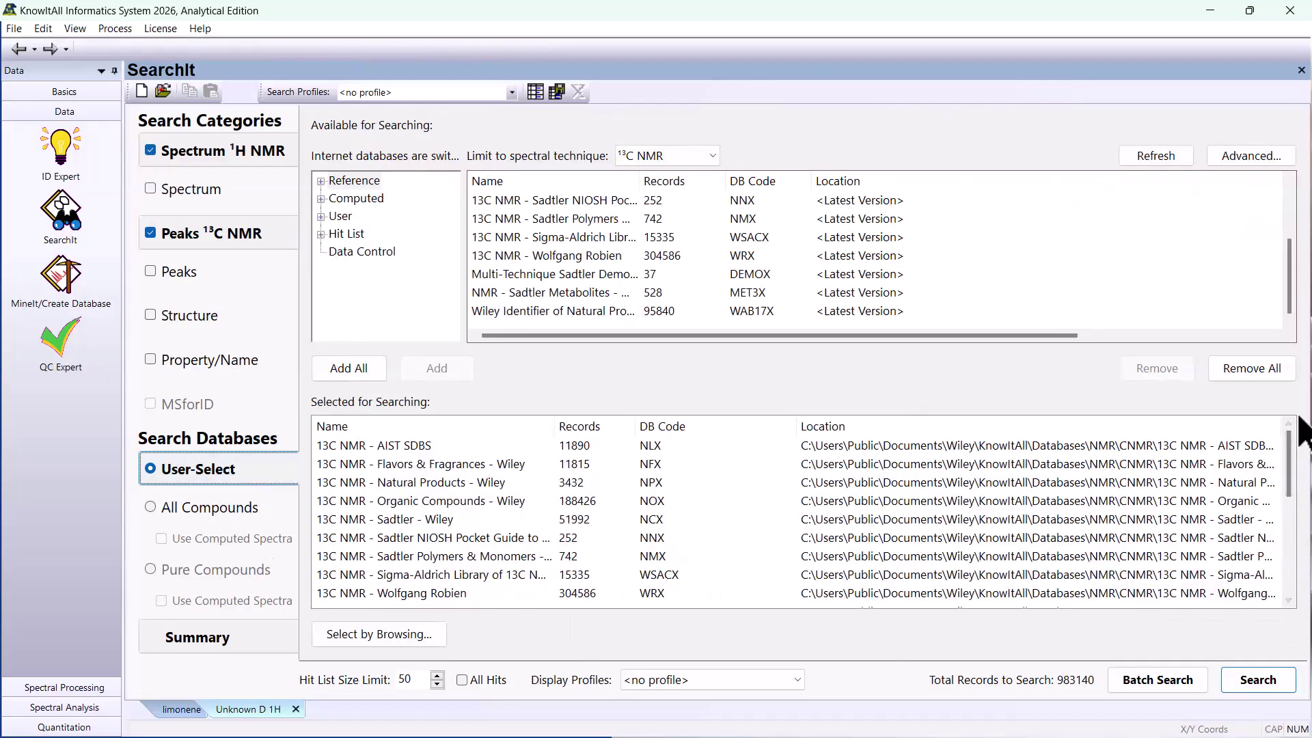
{"action": "left_click", "coordinate": [236, 164]}
{"action": "left_click", "coordinate": [1245, 689]}
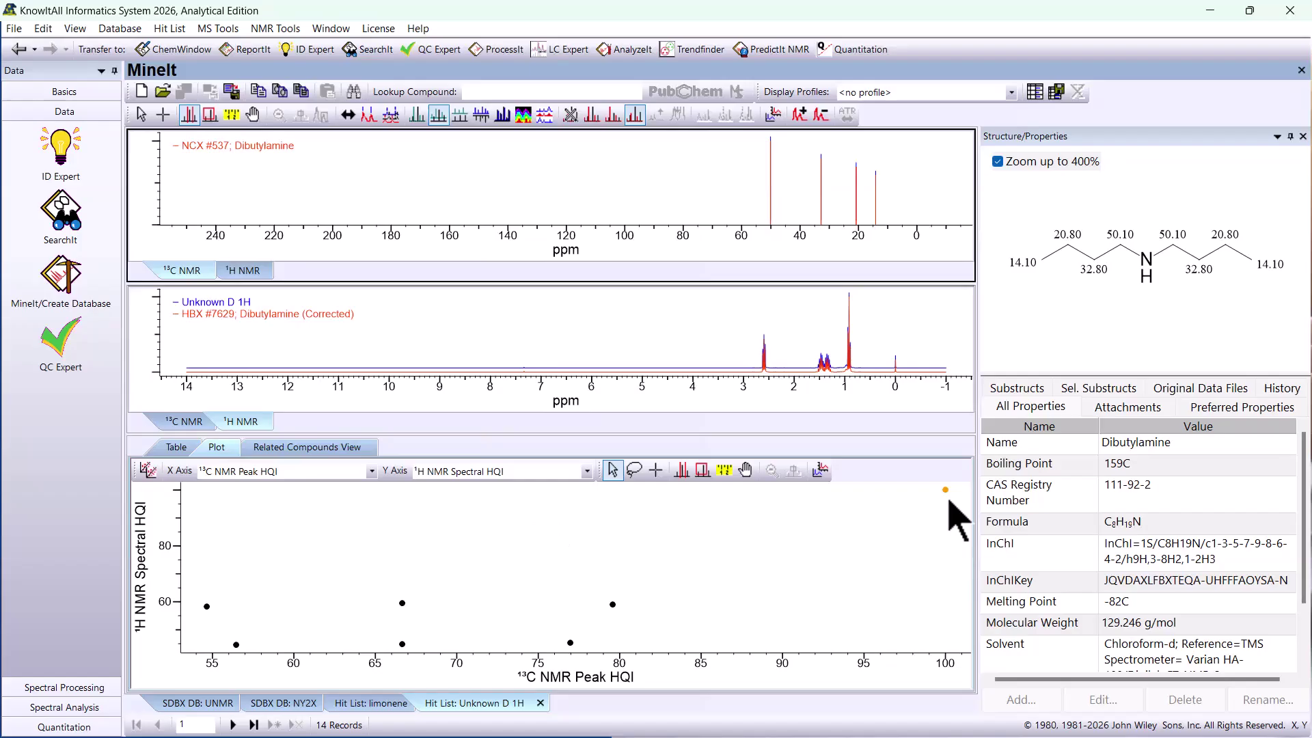
- Compare the hits plotted near 13C peak HQI 80 and 67 at 1H HQI about 59 with the hit at 100
{"action": "left_click", "coordinate": [613, 604]}
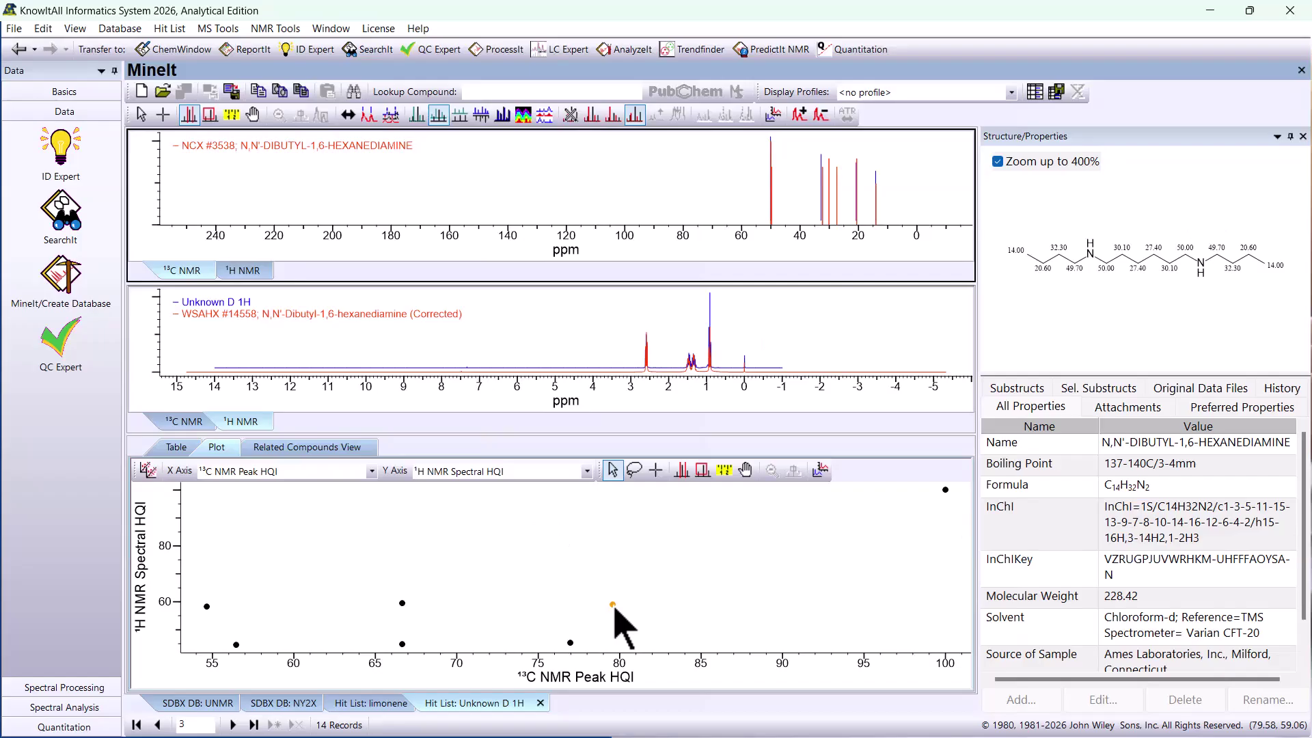
{"action": "left_click", "coordinate": [402, 604]}
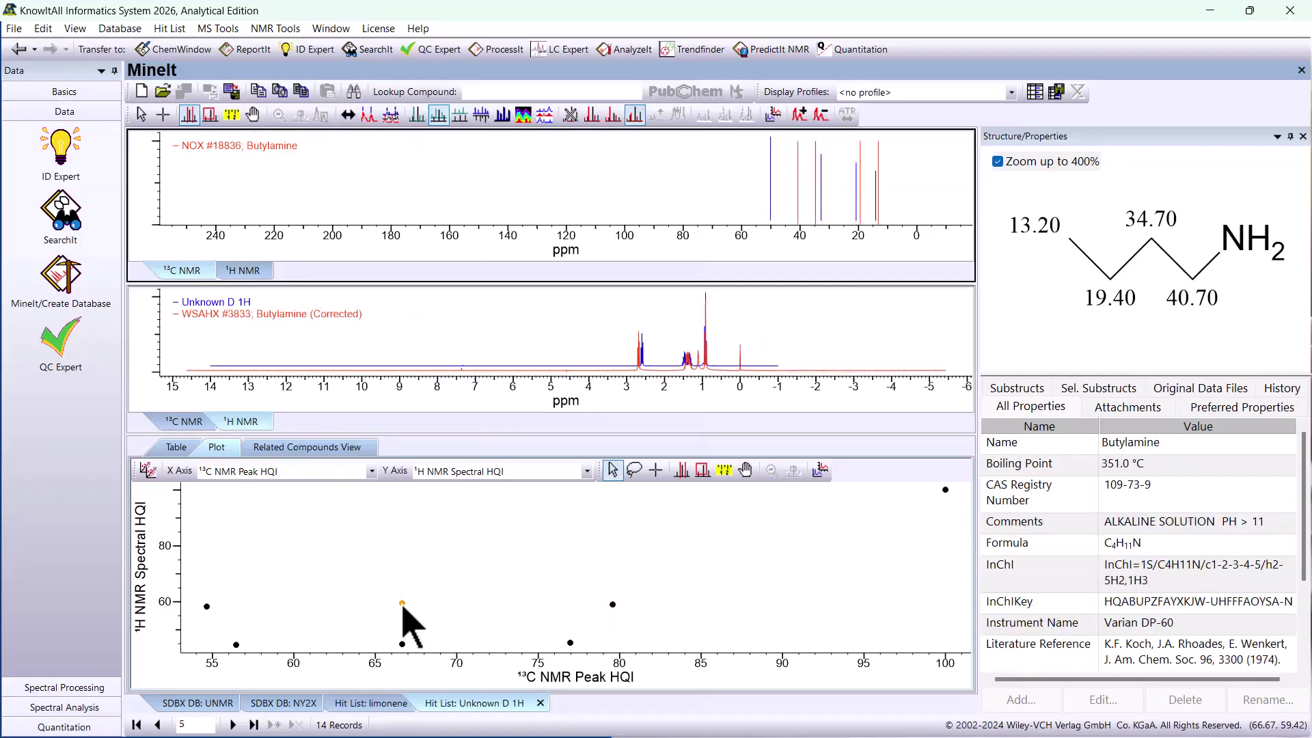
{"action": "left_click", "coordinate": [612, 604]}
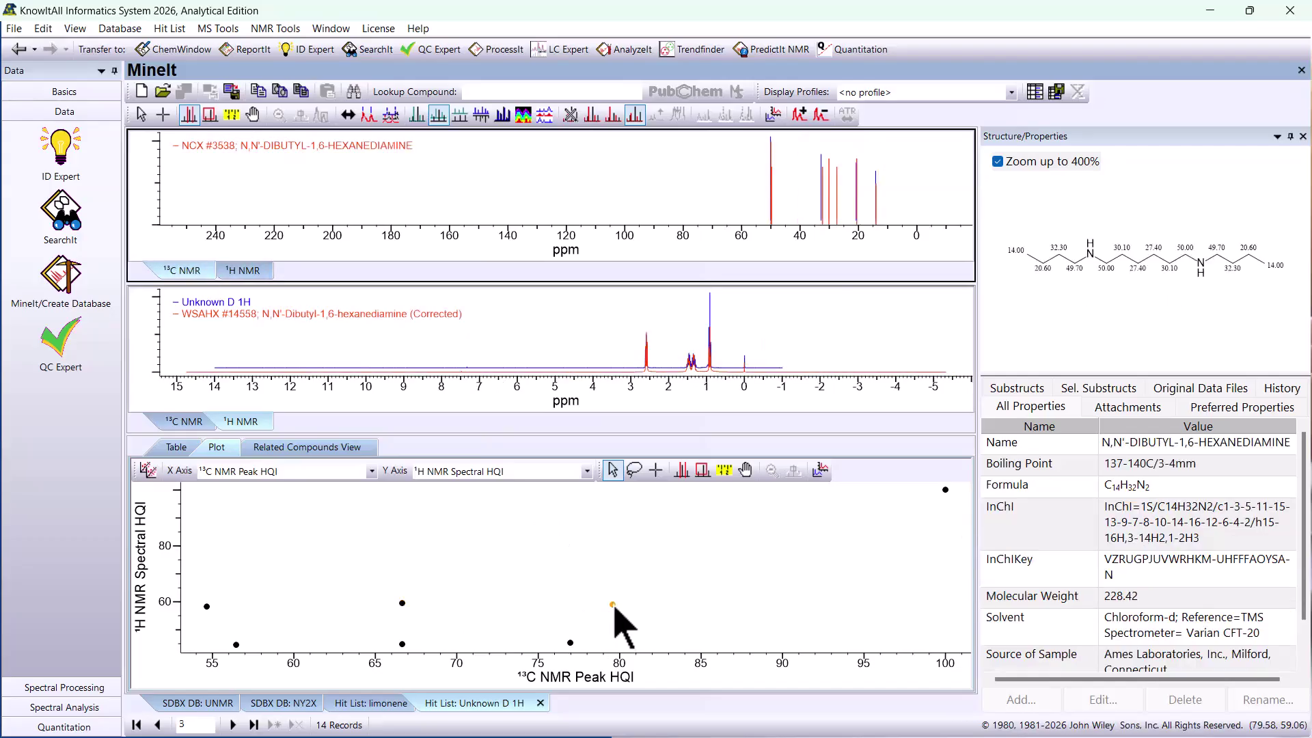
{"action": "left_click", "coordinate": [946, 490]}
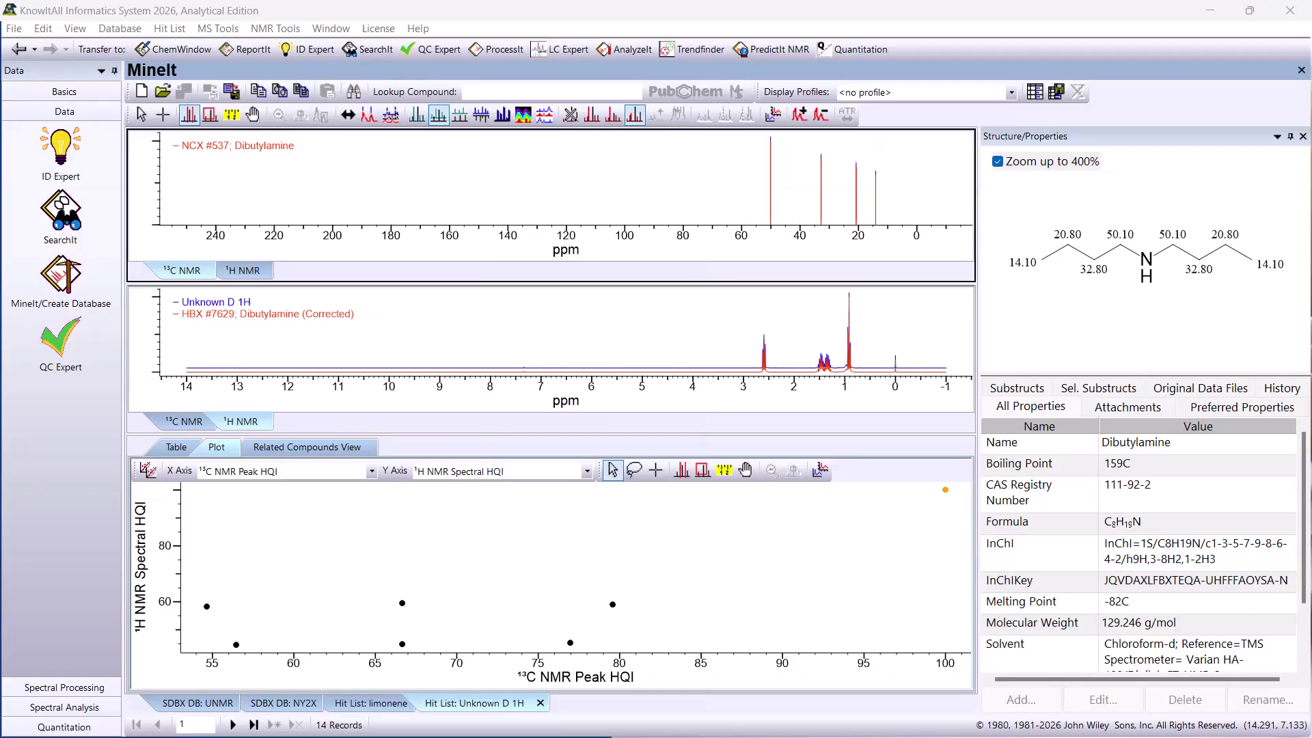
- Review the processed C14H10ClNO3 H1 spectrum in ProcessIt and go back to the UNMR database in MineIt
{"action": "left_click", "coordinate": [64, 688]}
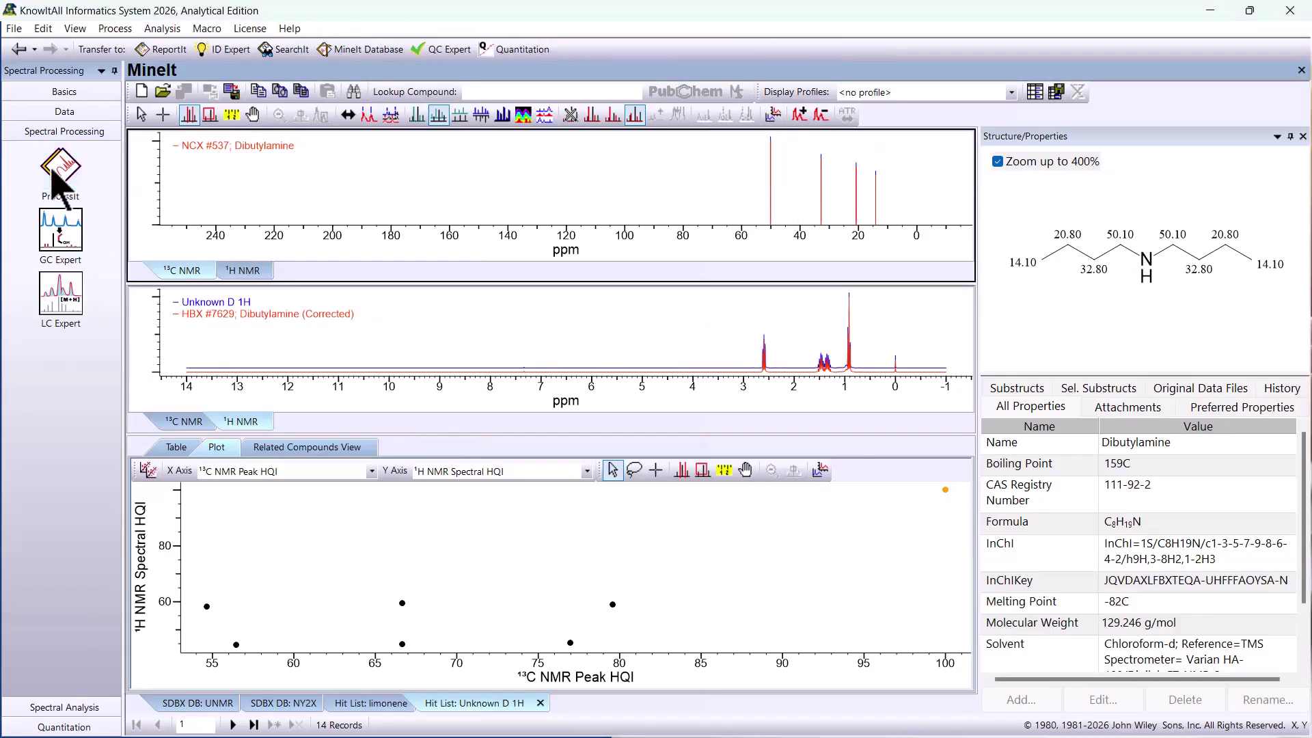
{"action": "left_click", "coordinate": [60, 171]}
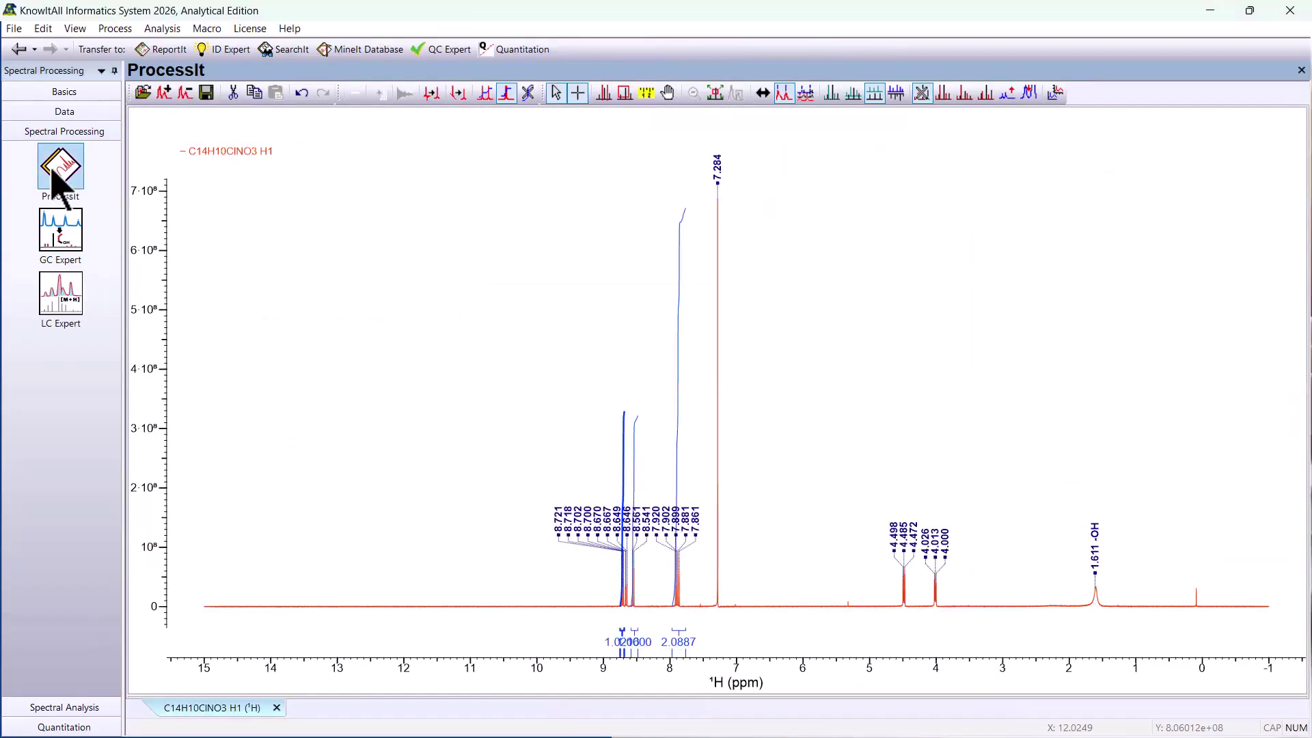
{"action": "left_click", "coordinate": [61, 113]}
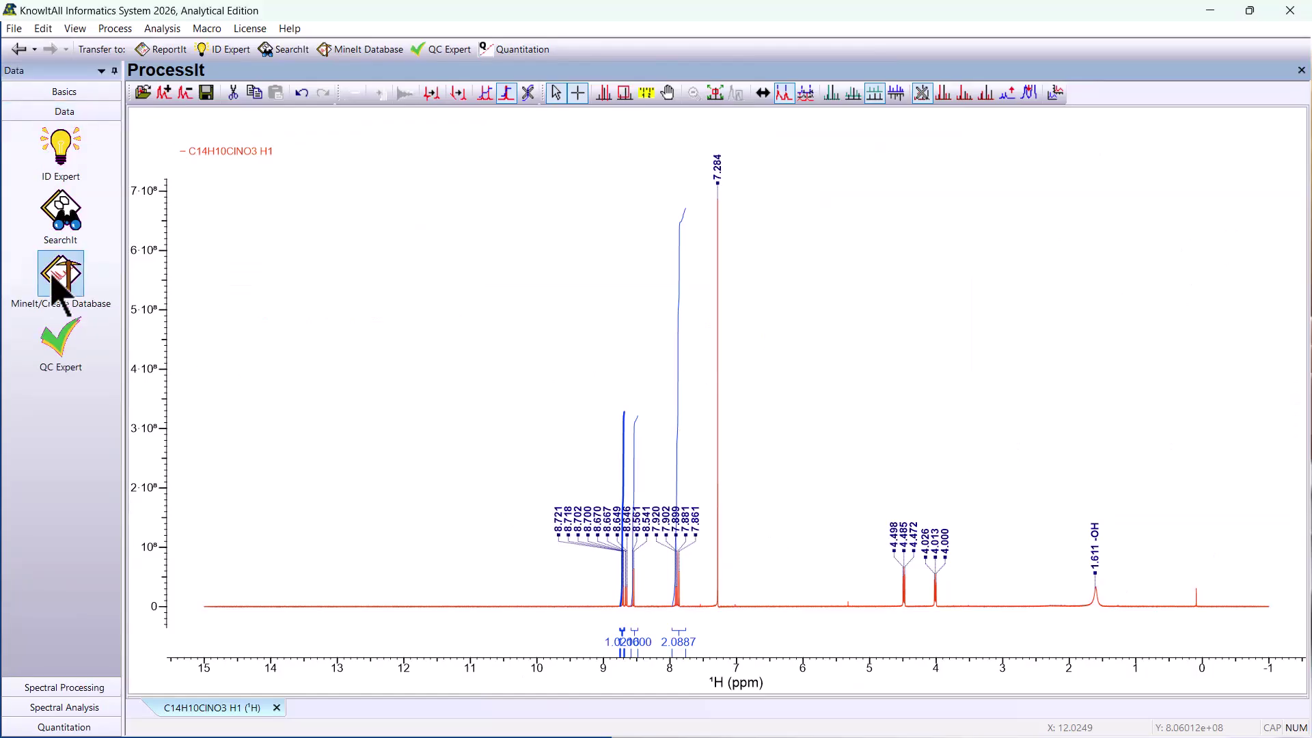
{"action": "left_click", "coordinate": [55, 279]}
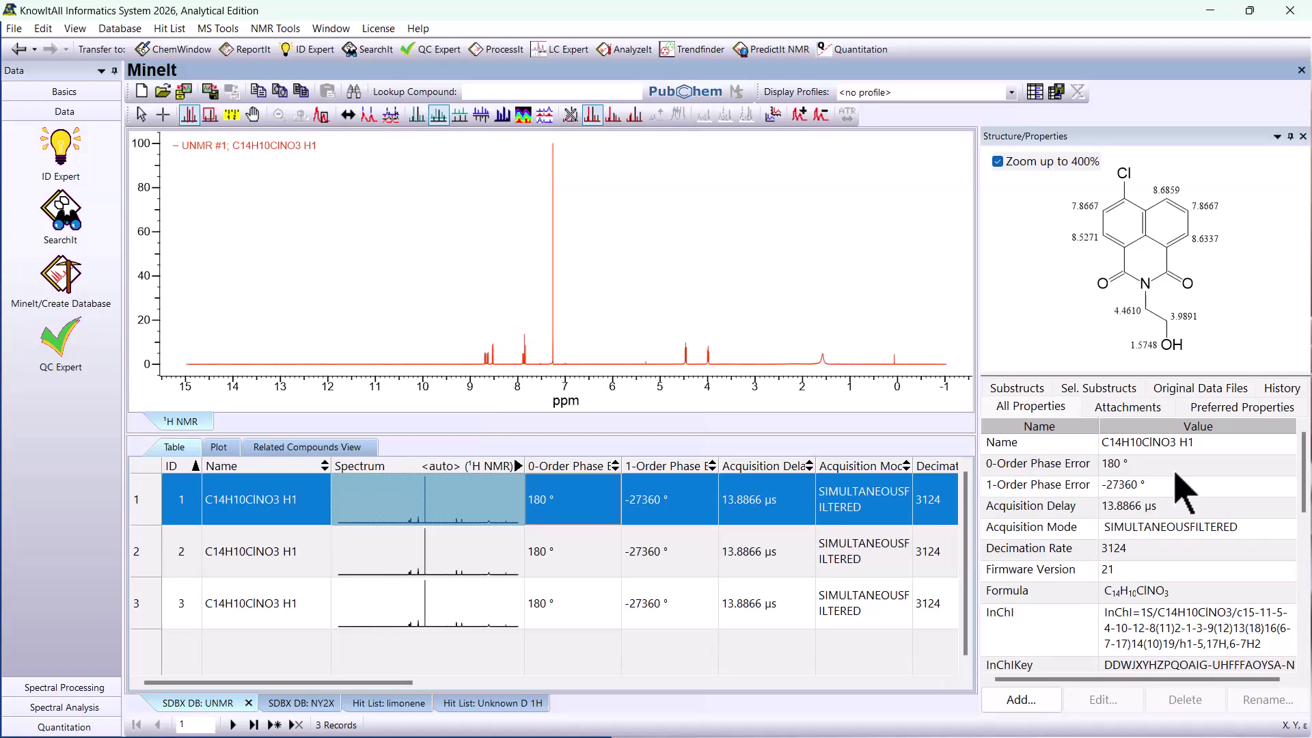
- Examine record 1's original data files and history, and record 3's history and full property list
{"action": "left_click", "coordinate": [1189, 392]}
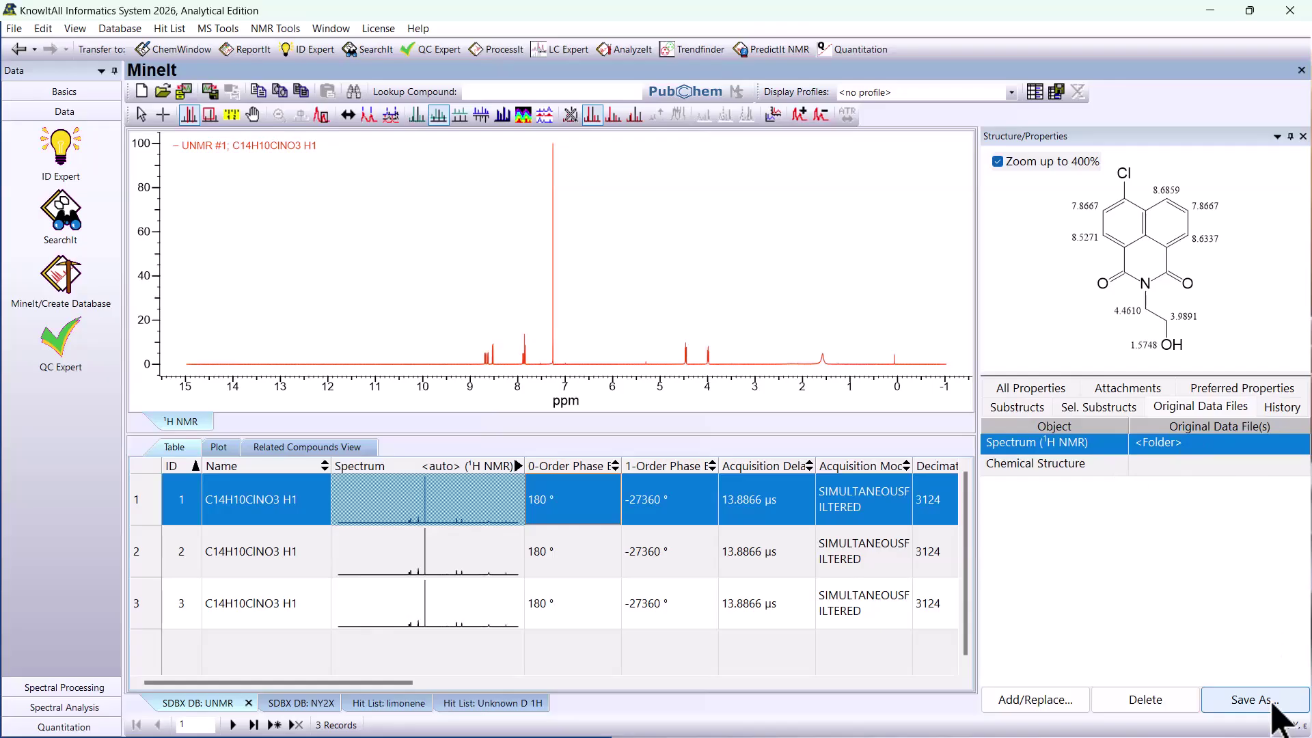
{"action": "left_click", "coordinate": [1285, 410]}
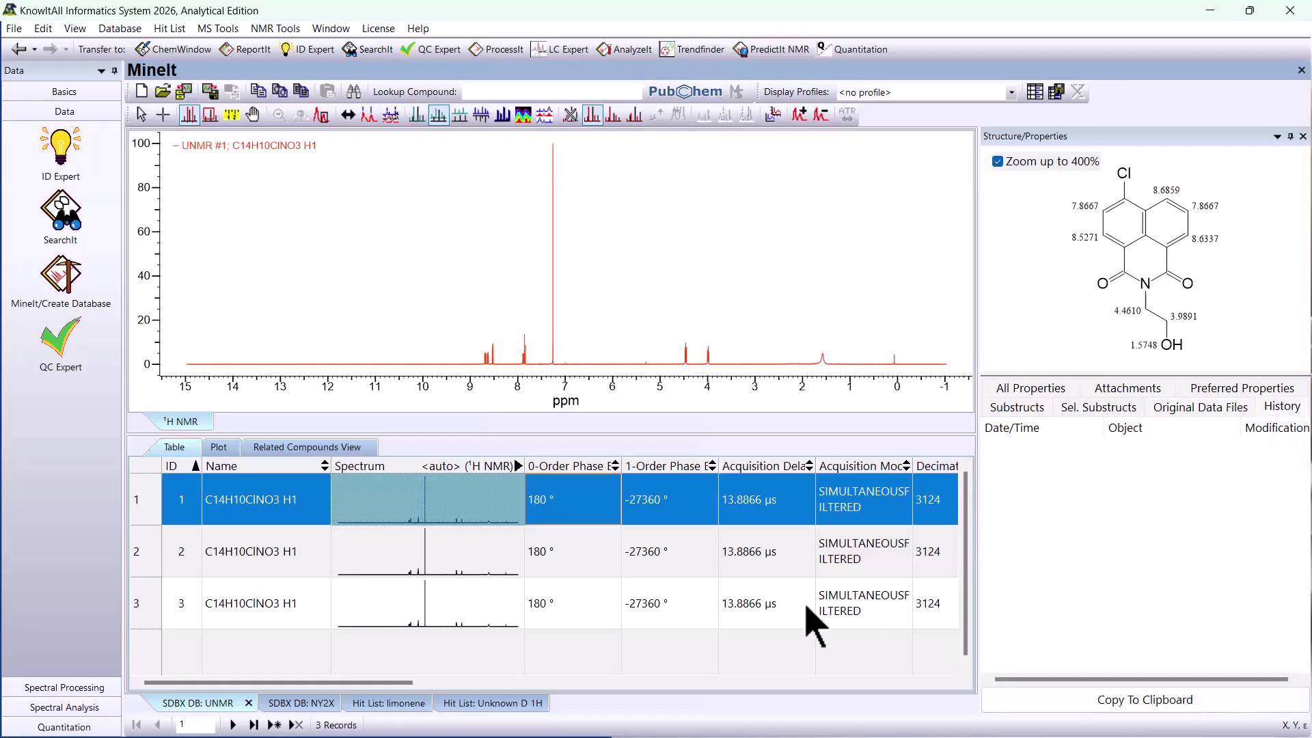
{"action": "left_click", "coordinate": [496, 627]}
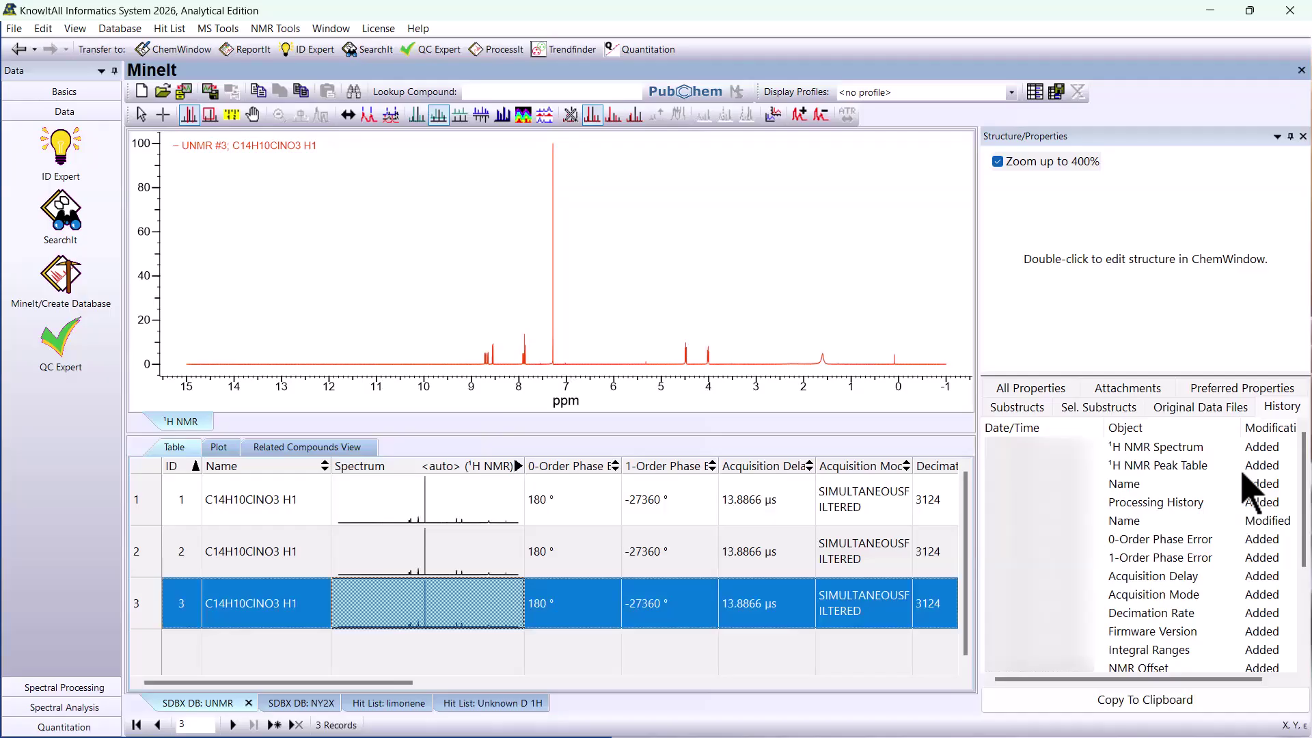
{"action": "left_click", "coordinate": [1038, 392]}
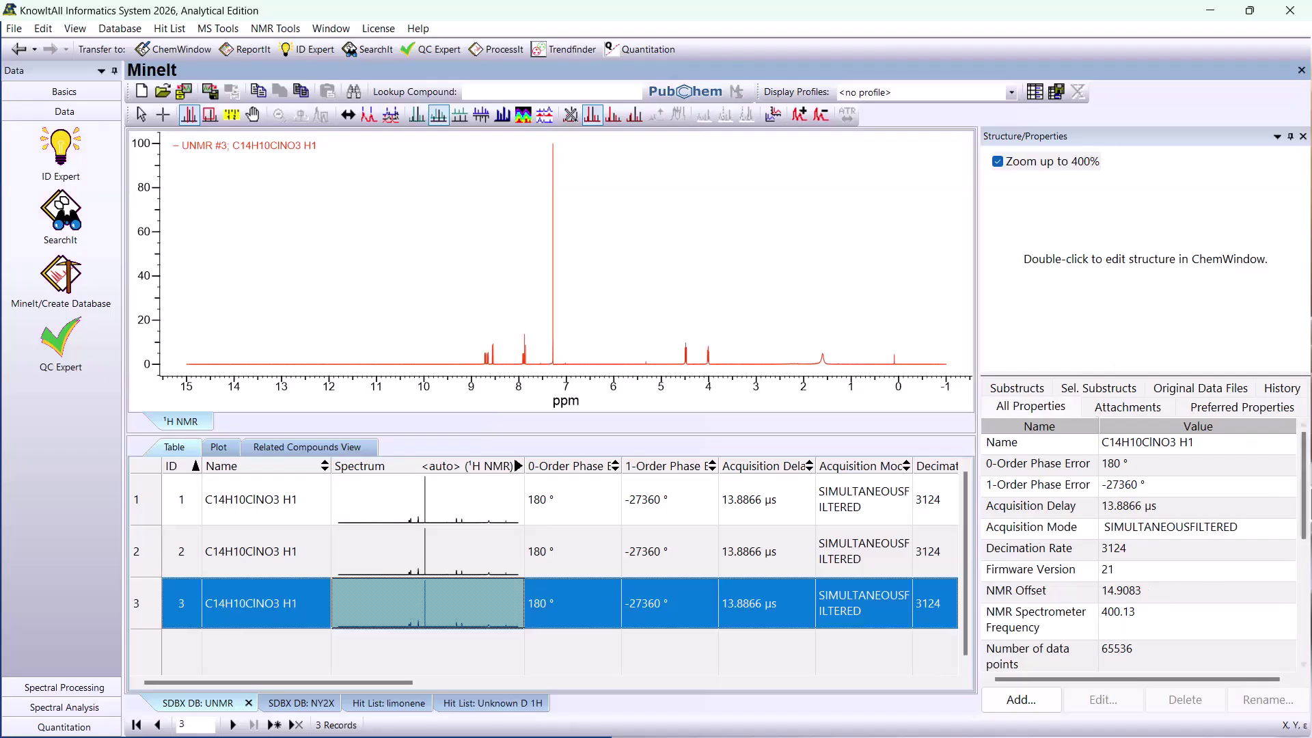
{"action": "mouse_move", "coordinate": [1306, 509]}
{"action": "left_mouse_down"}
{"action": "mouse_move", "coordinate": [1307, 601]}
{"action": "mouse_move", "coordinate": [1306, 483]}
{"action": "left_mouse_up"}
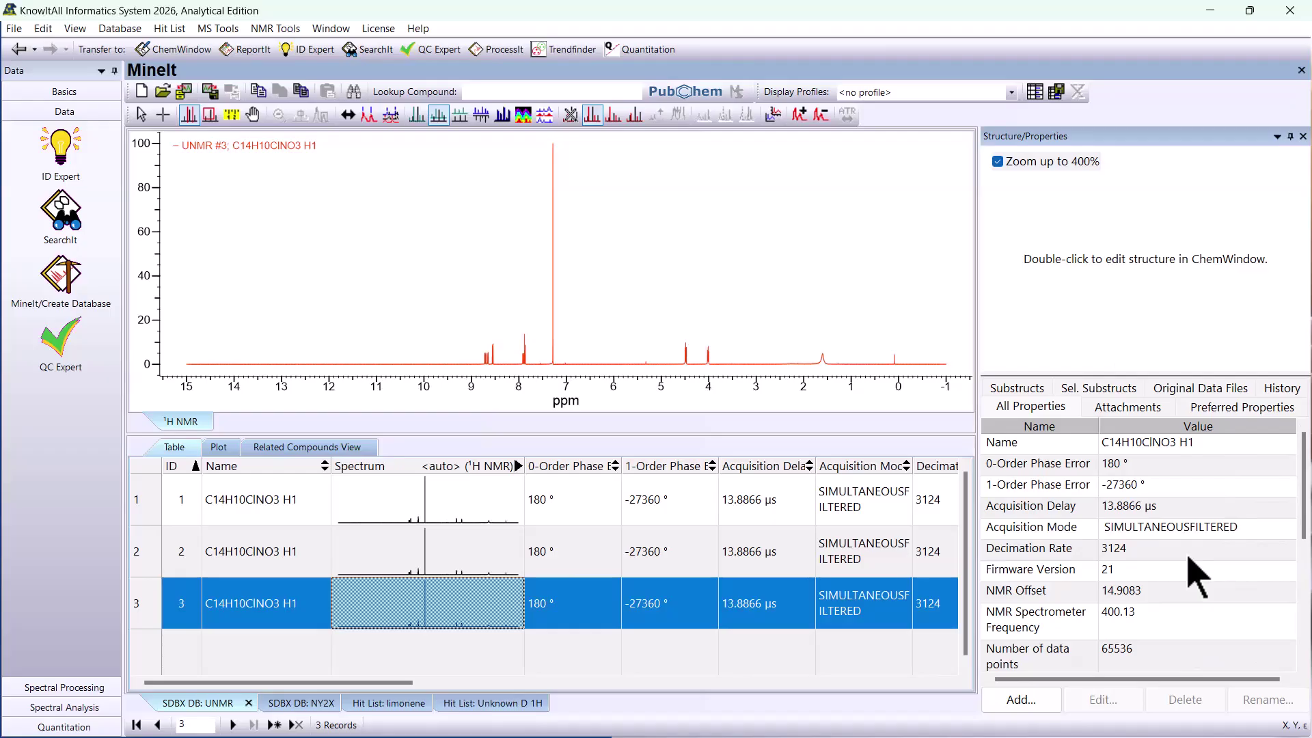
- Review the predicted shifts in PredictIt NMR and return to the Unknown D 1H search in SearchIt
{"action": "left_click", "coordinate": [41, 687]}
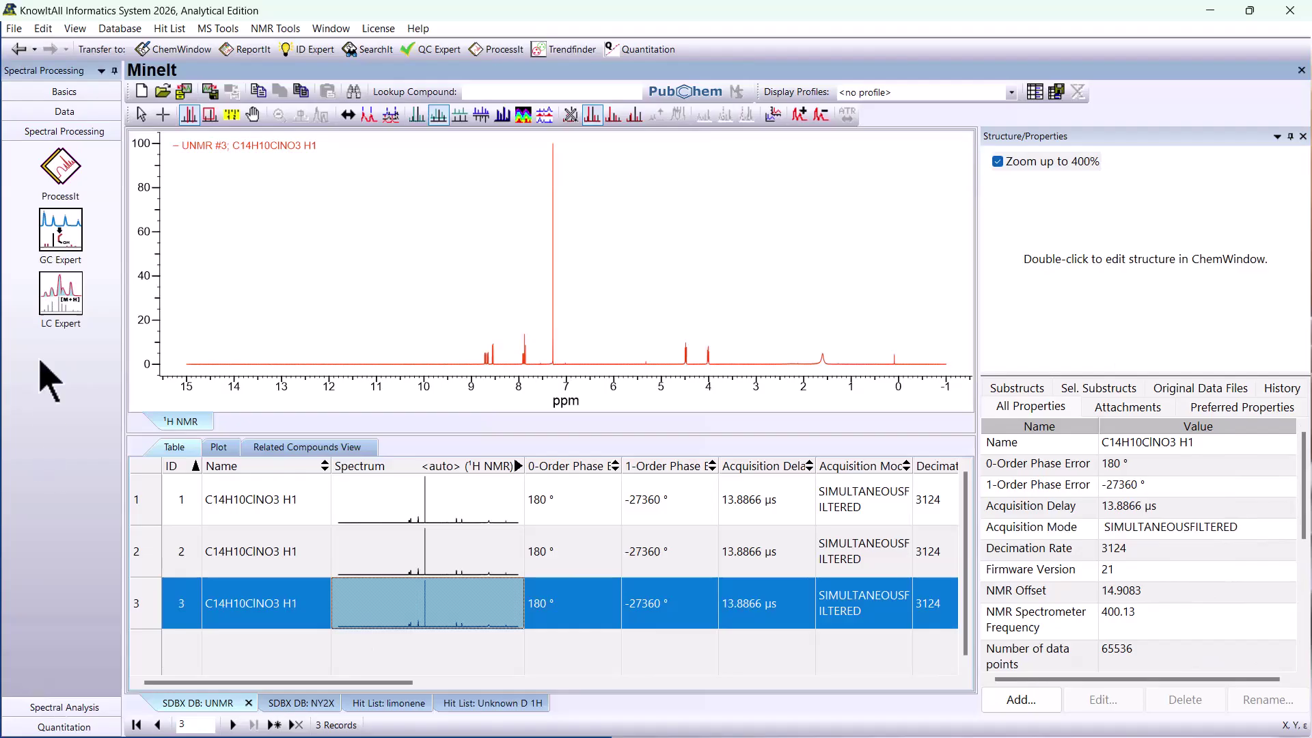
{"action": "left_click", "coordinate": [41, 704]}
{"action": "left_click", "coordinate": [62, 333]}
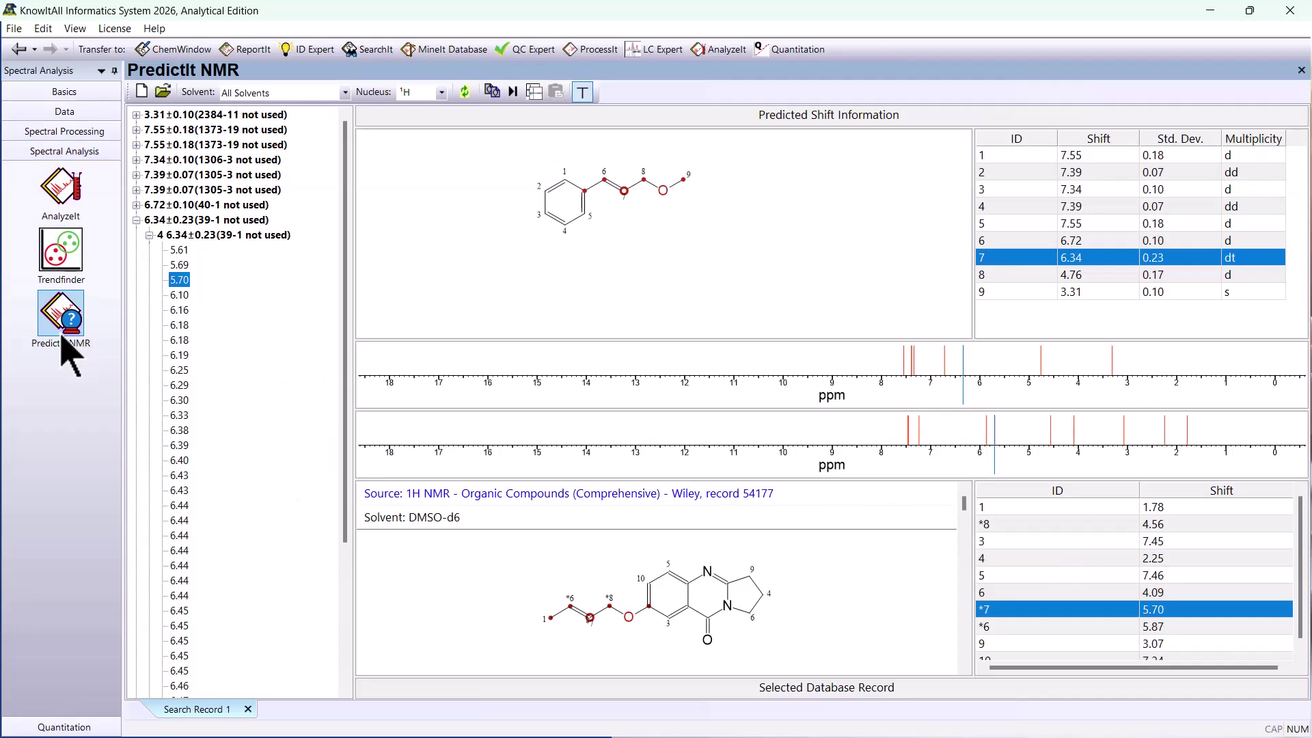
{"action": "left_click", "coordinate": [61, 112]}
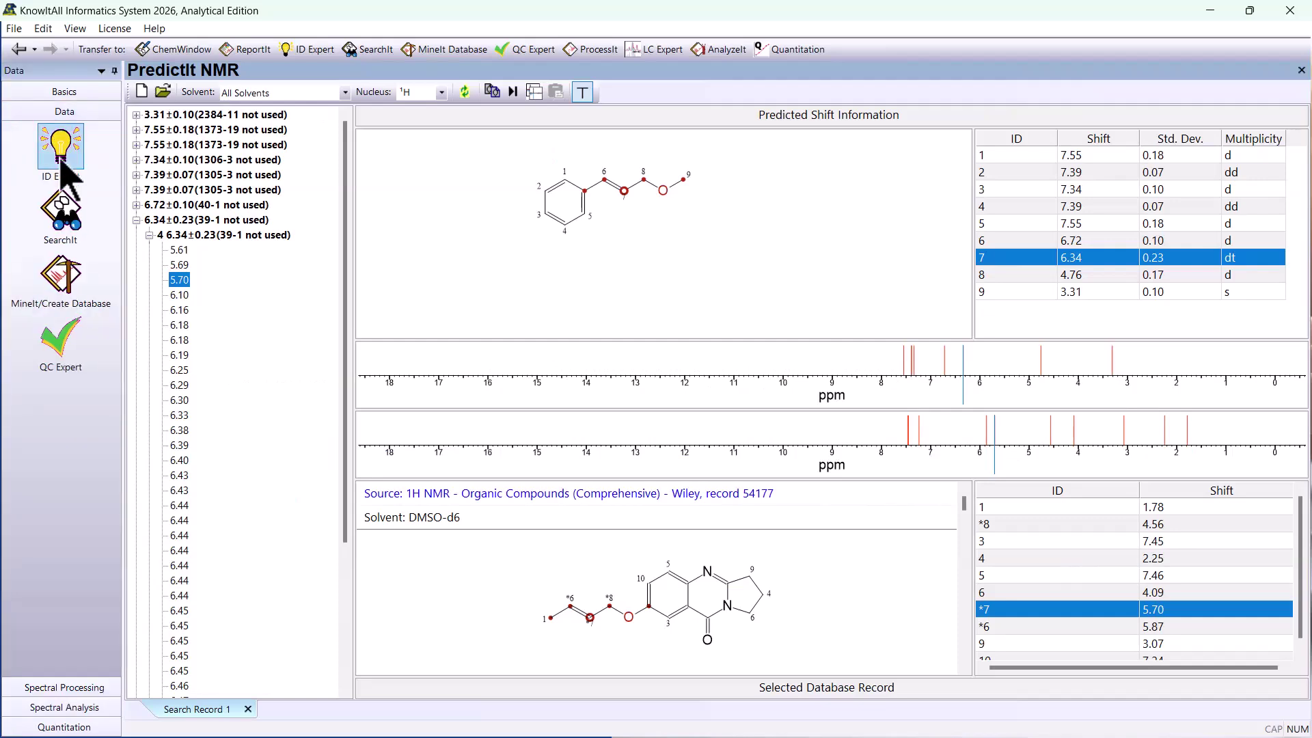
{"action": "left_click", "coordinate": [58, 225]}
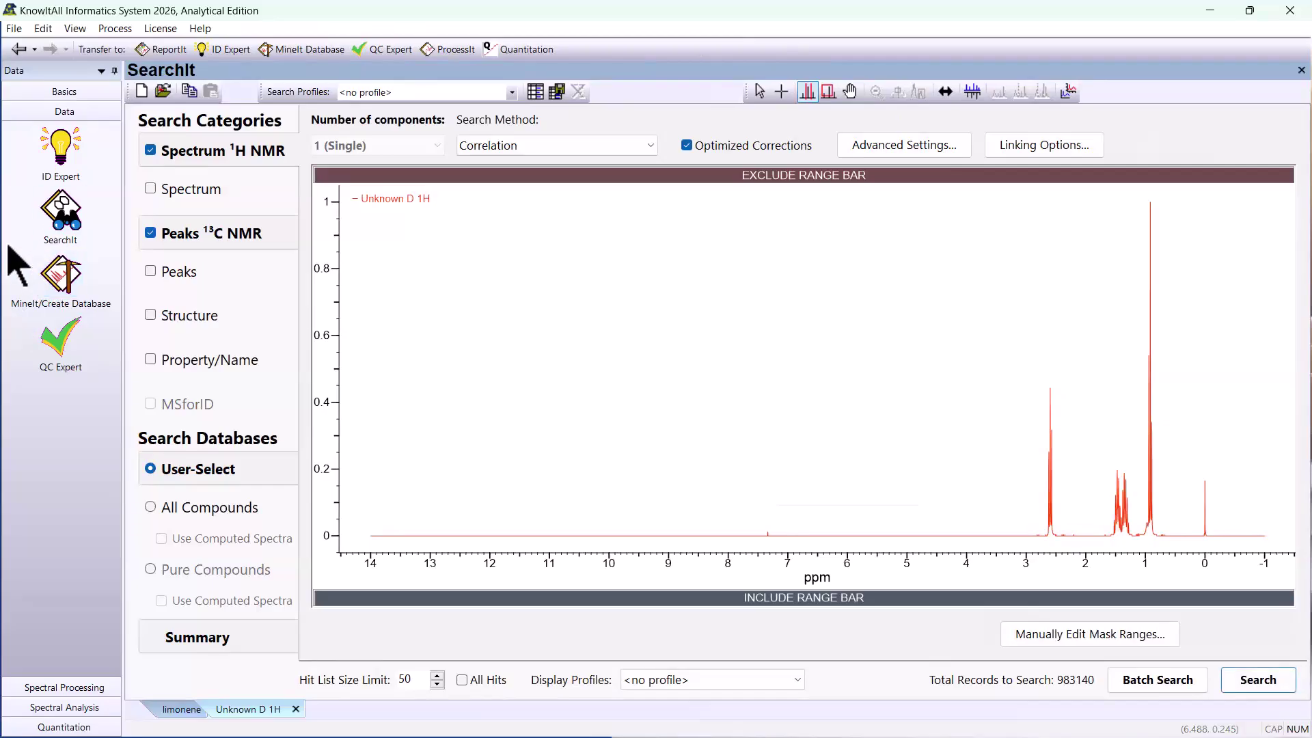